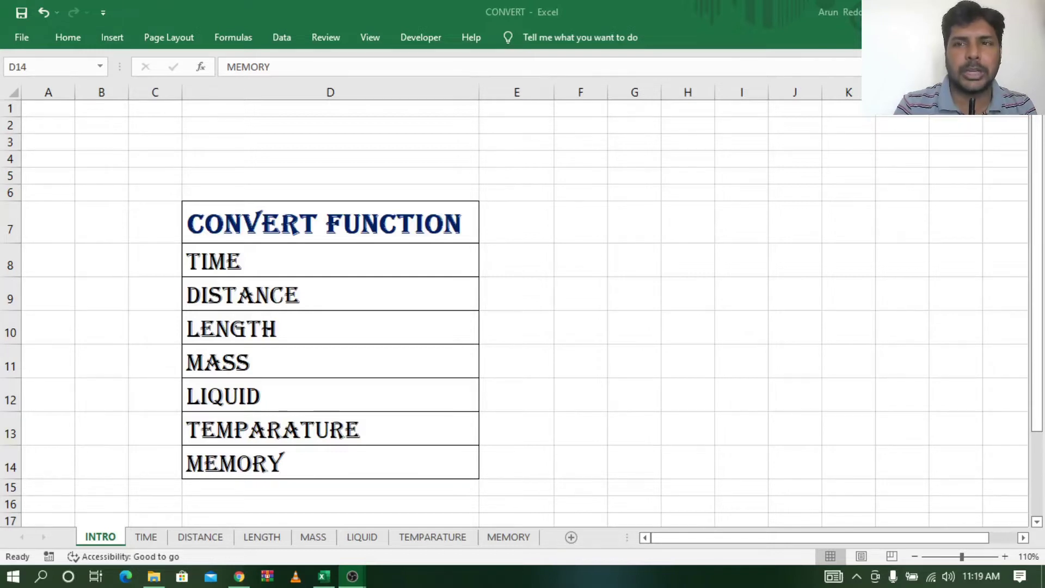
# Go over the INTRO CONVERT topics from TIME to MEMORY, then show the YouTube playlists page.
pyautogui.click(277, 222)
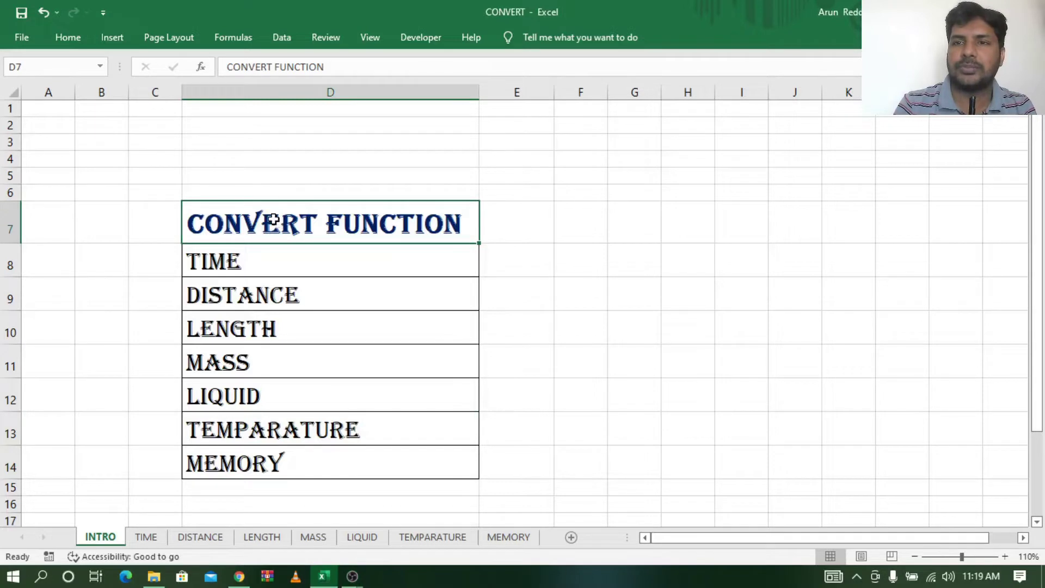
pyautogui.click(252, 264)
pyautogui.click(252, 292)
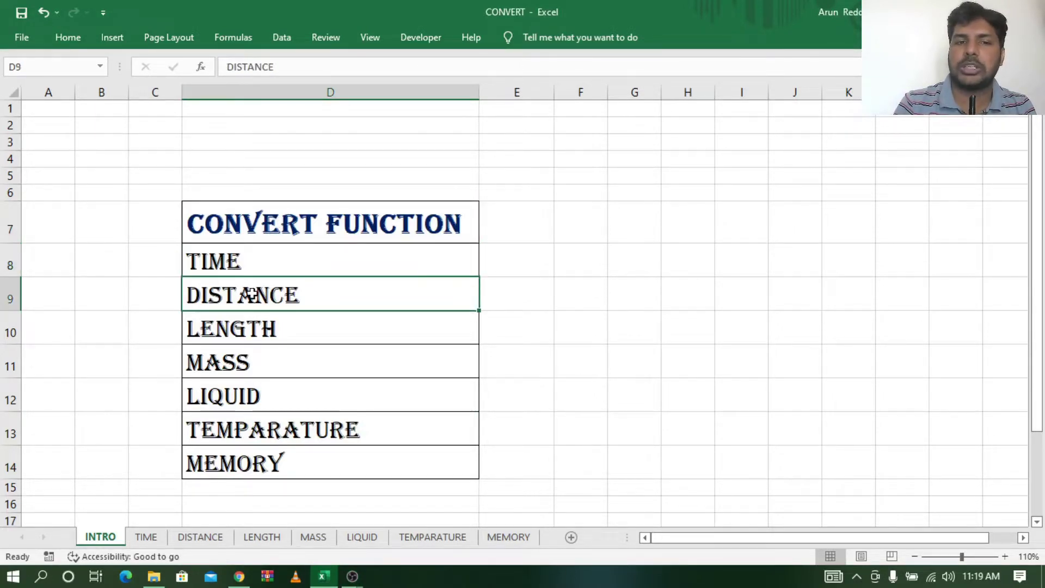
pyautogui.click(245, 338)
pyautogui.click(244, 359)
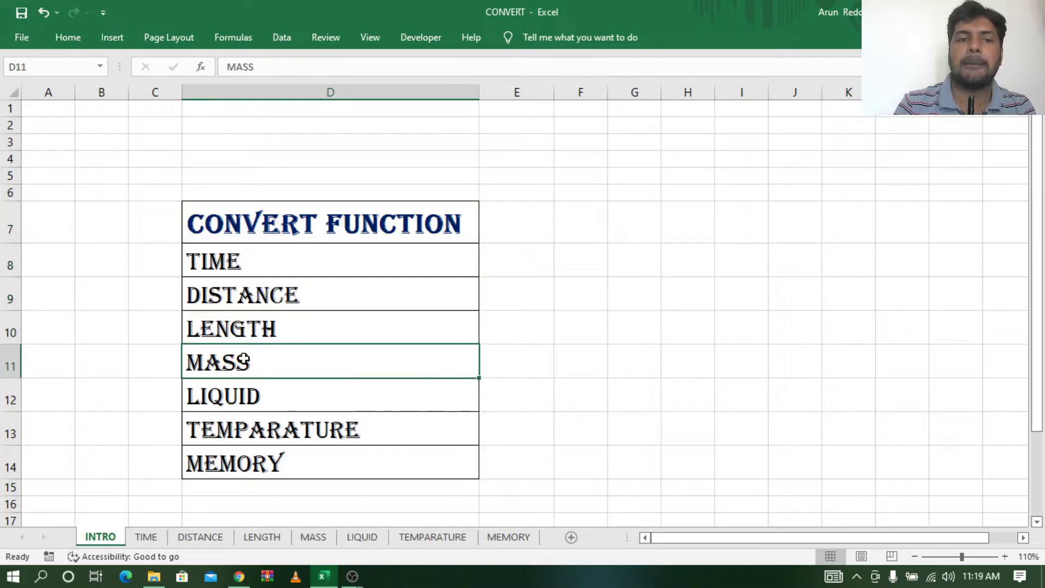
pyautogui.click(243, 386)
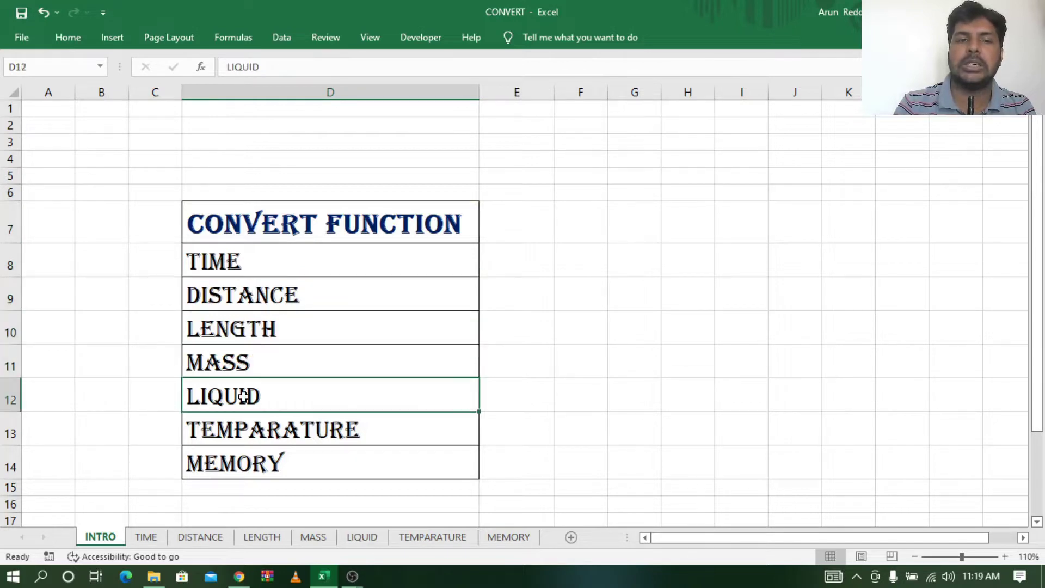
pyautogui.click(245, 433)
pyautogui.click(244, 463)
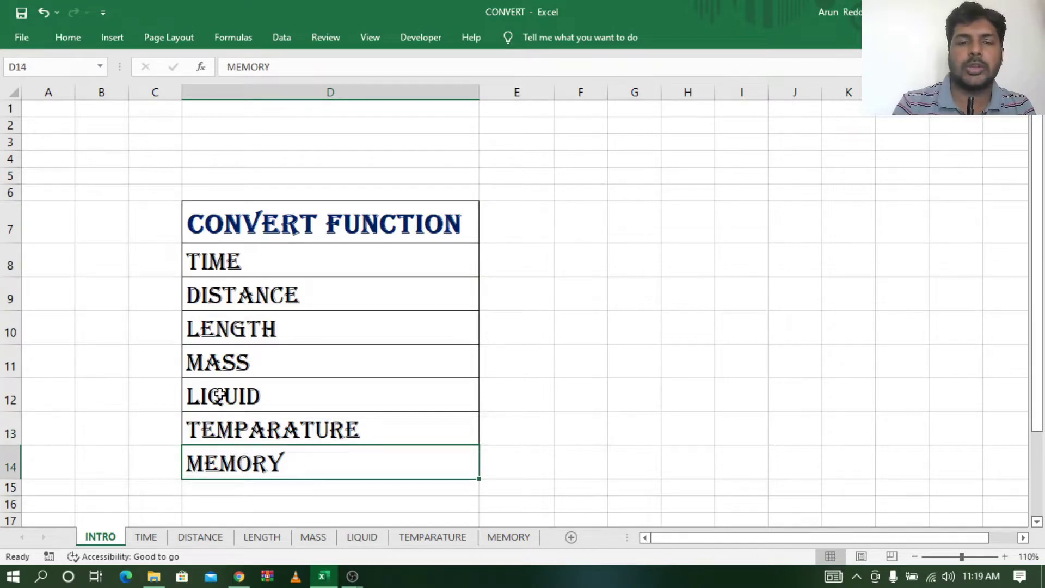
pyautogui.click(238, 577)
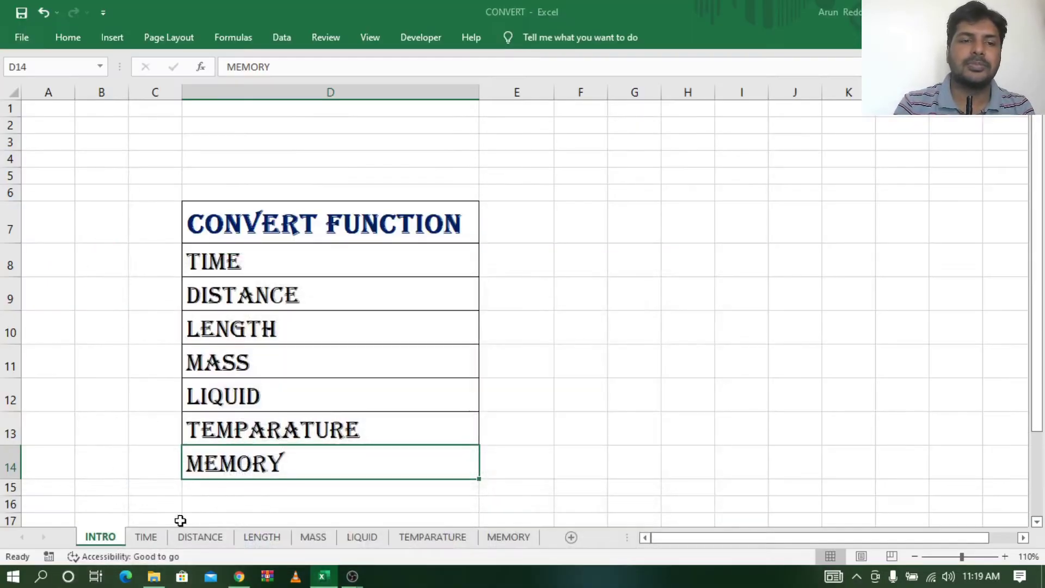
# Return to the Excel workbook and show the TIME sheet's conversion table.
pyautogui.click(154, 538)
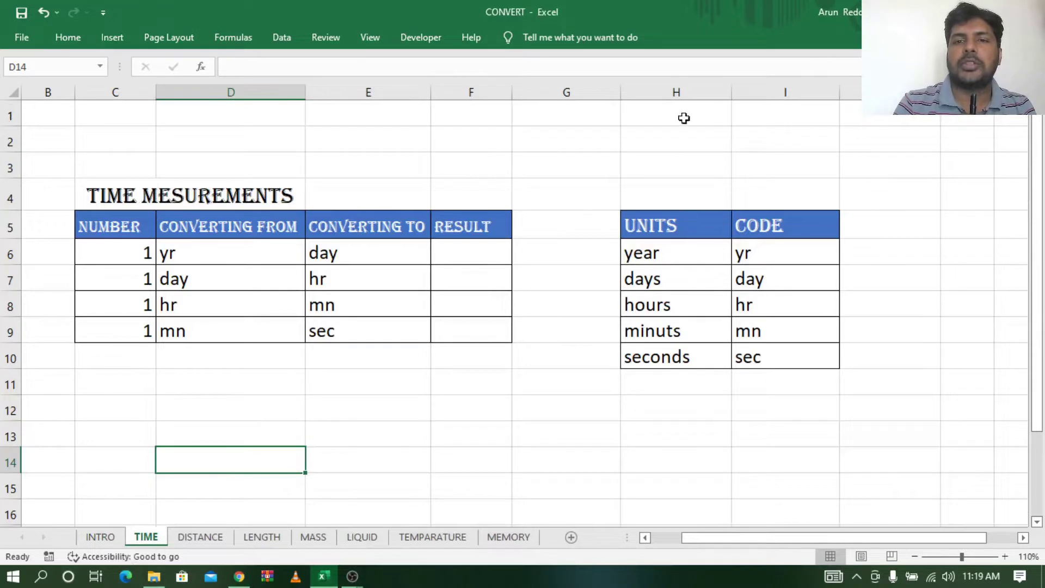
pyautogui.click(658, 257)
pyautogui.click(665, 283)
pyautogui.click(665, 305)
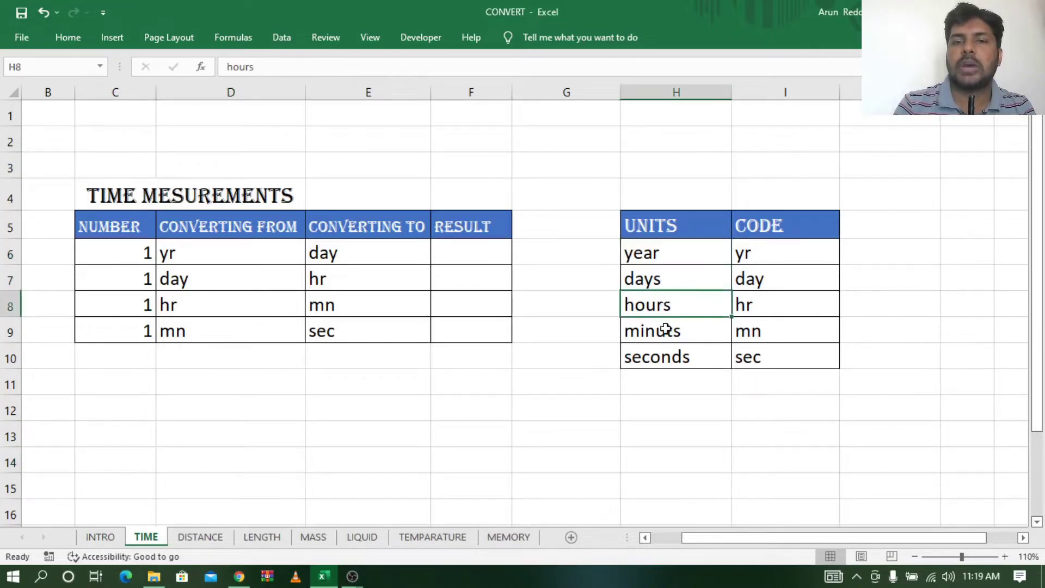
pyautogui.click(665, 331)
pyautogui.click(666, 354)
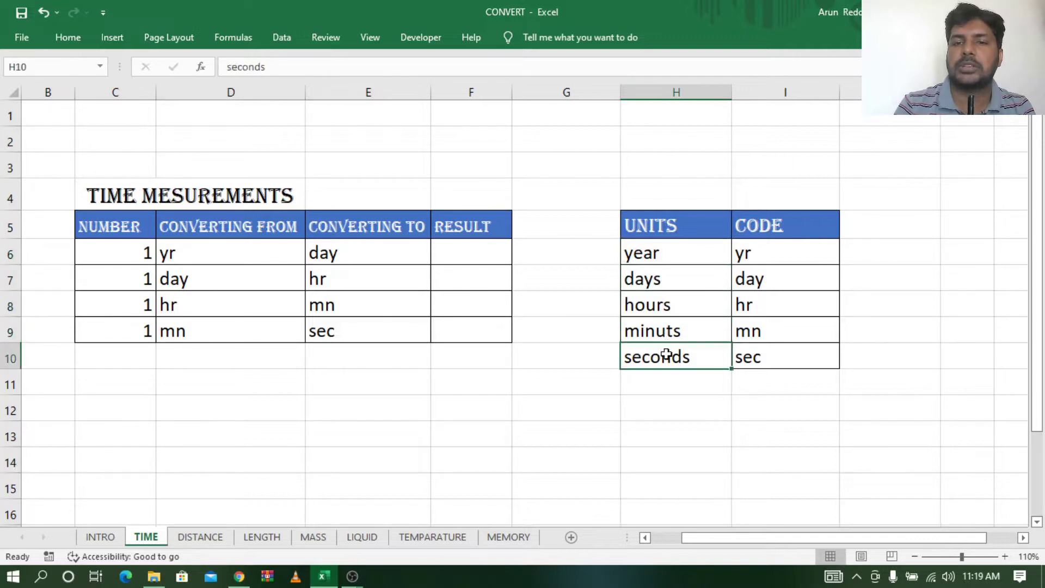
pyautogui.click(681, 256)
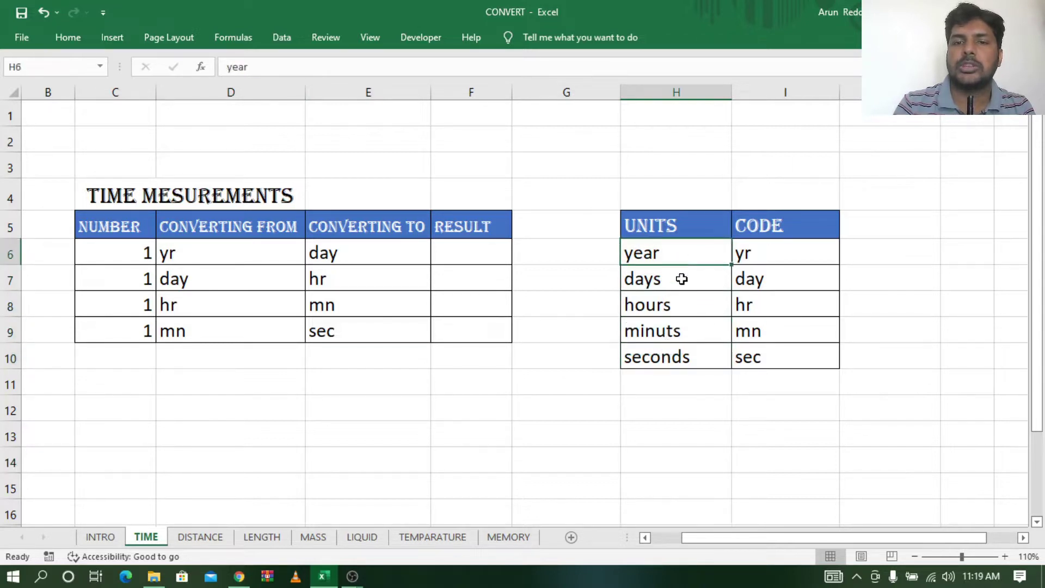
pyautogui.click(681, 279)
pyautogui.click(677, 300)
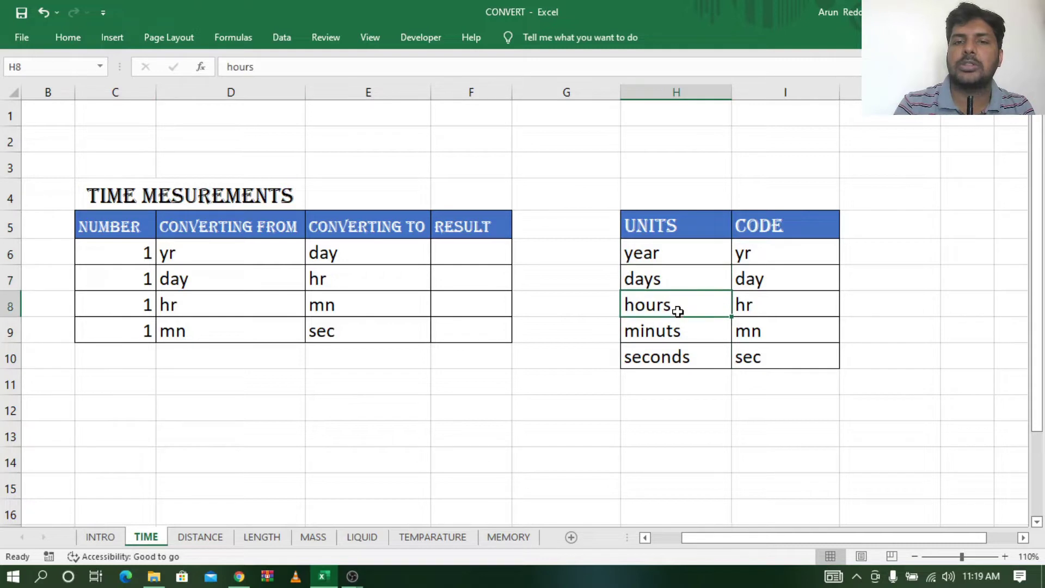
pyautogui.click(675, 328)
pyautogui.click(670, 365)
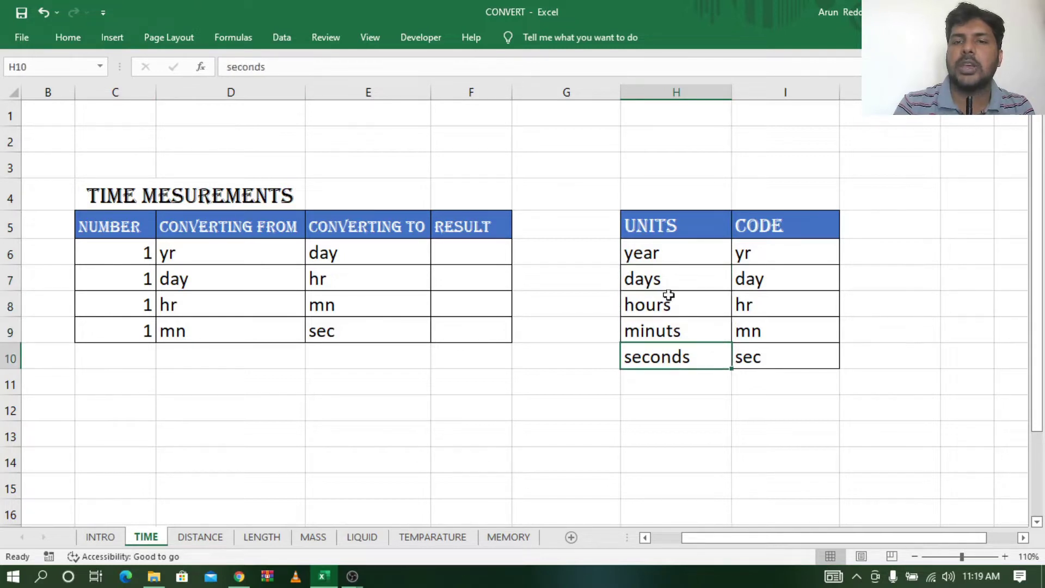
pyautogui.click(773, 251)
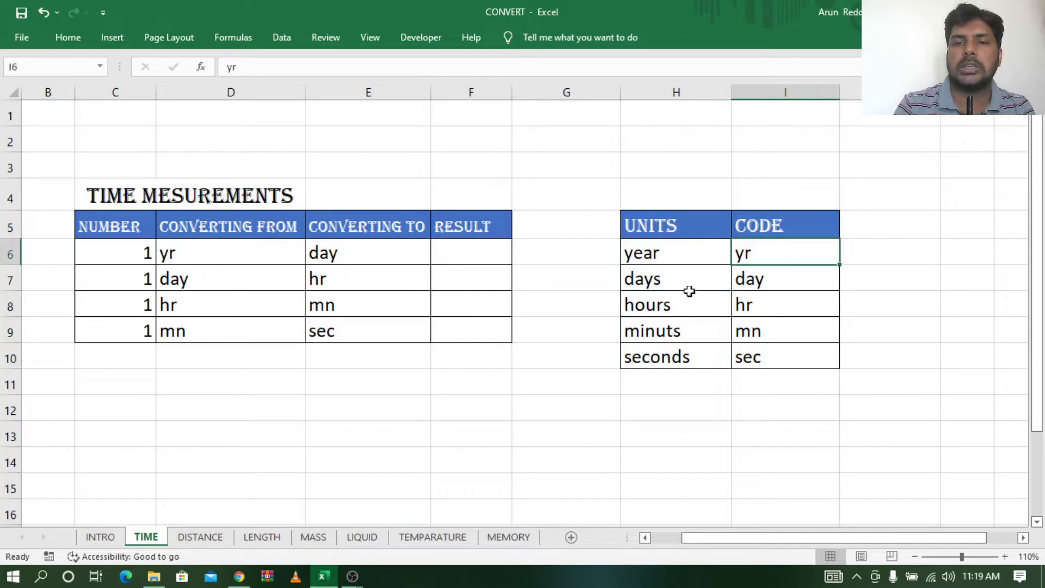
pyautogui.click(777, 281)
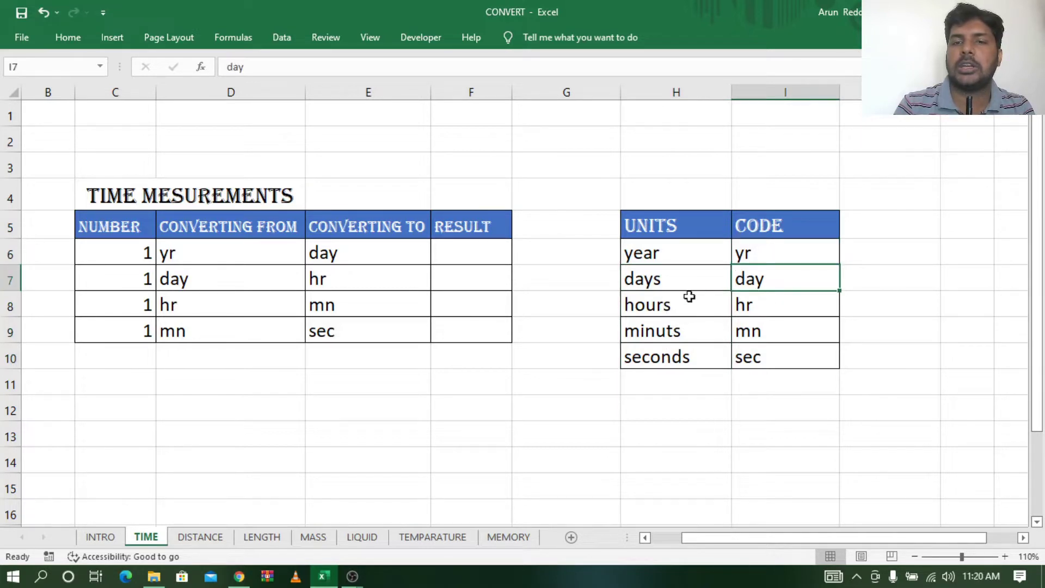
pyautogui.click(768, 305)
pyautogui.click(766, 328)
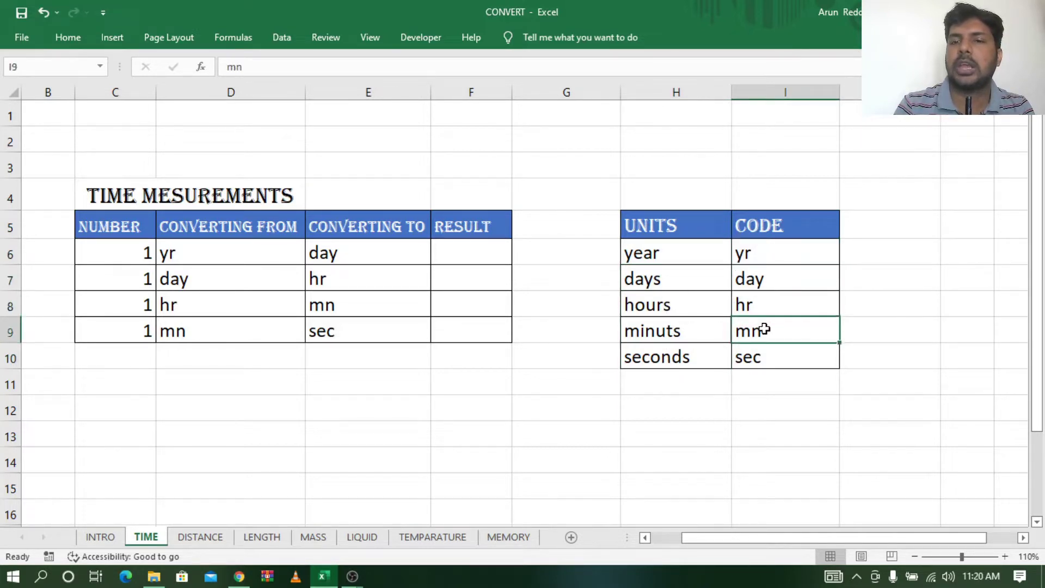
pyautogui.click(762, 357)
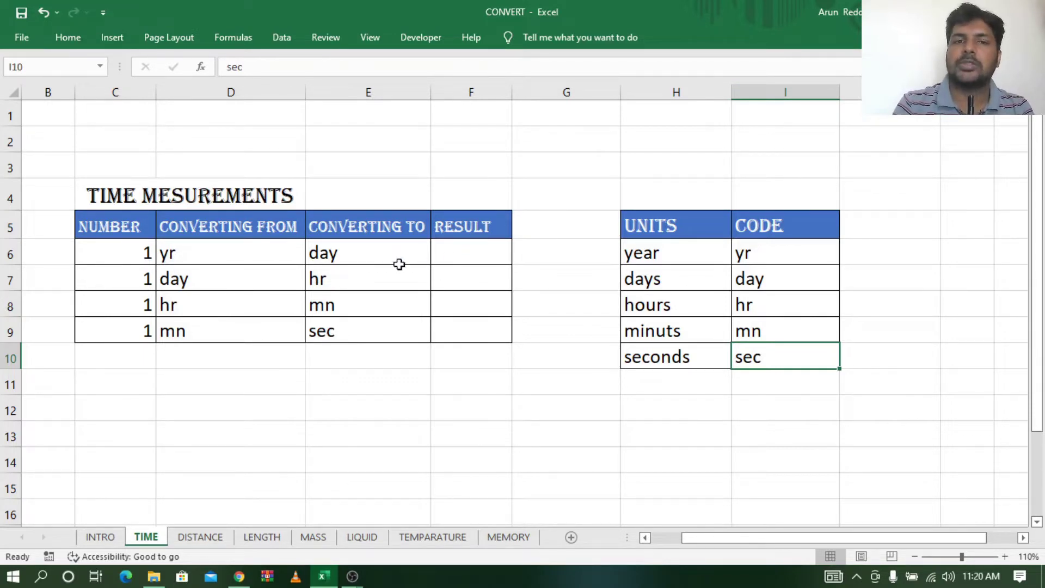
pyautogui.click(119, 262)
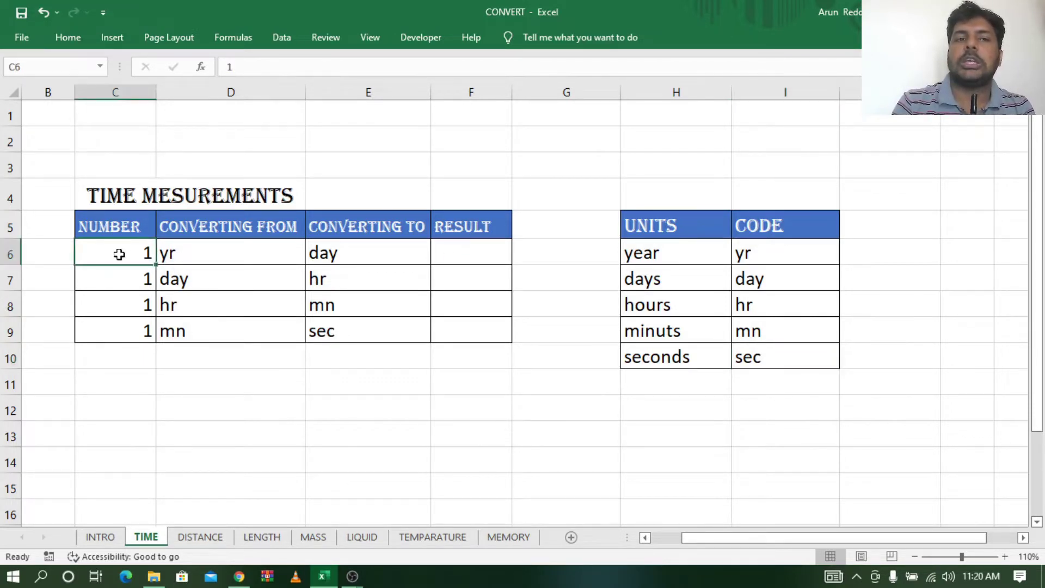
pyautogui.click(363, 251)
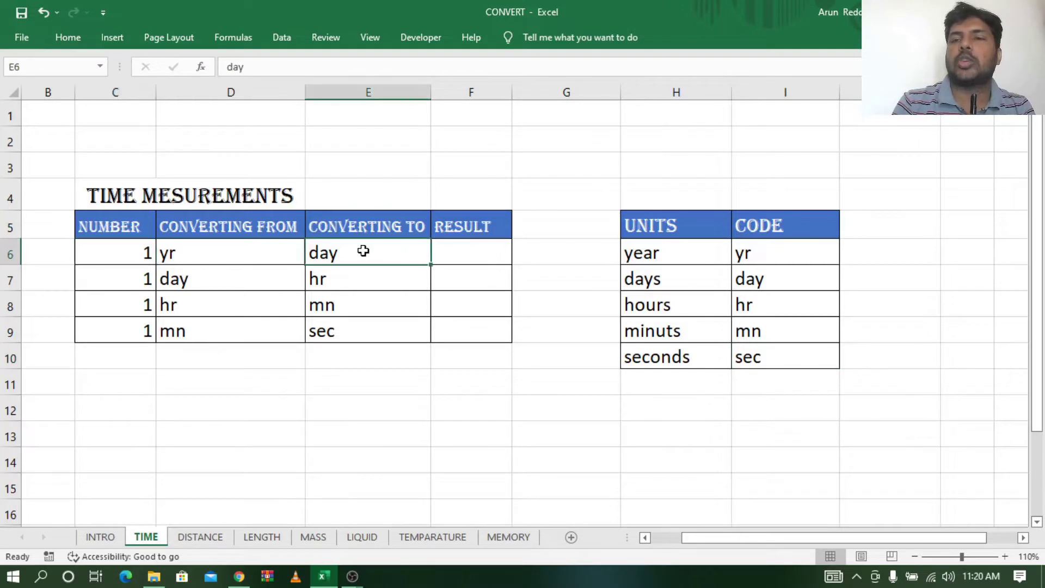
pyautogui.click(475, 252)
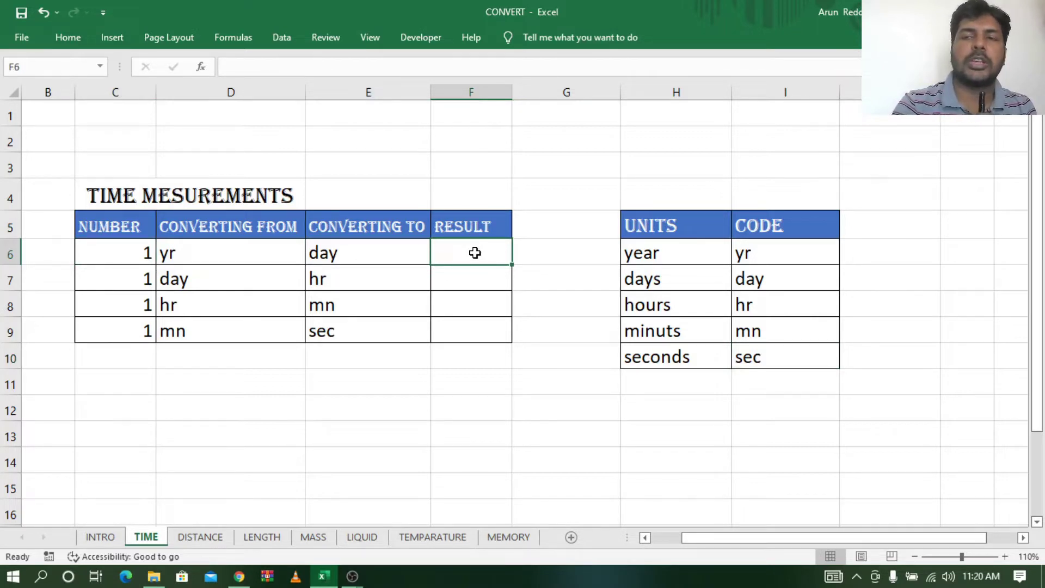
# Enter =convert(1,"yr","day") in F6 so it shows 365.25.
pyautogui.write('=')
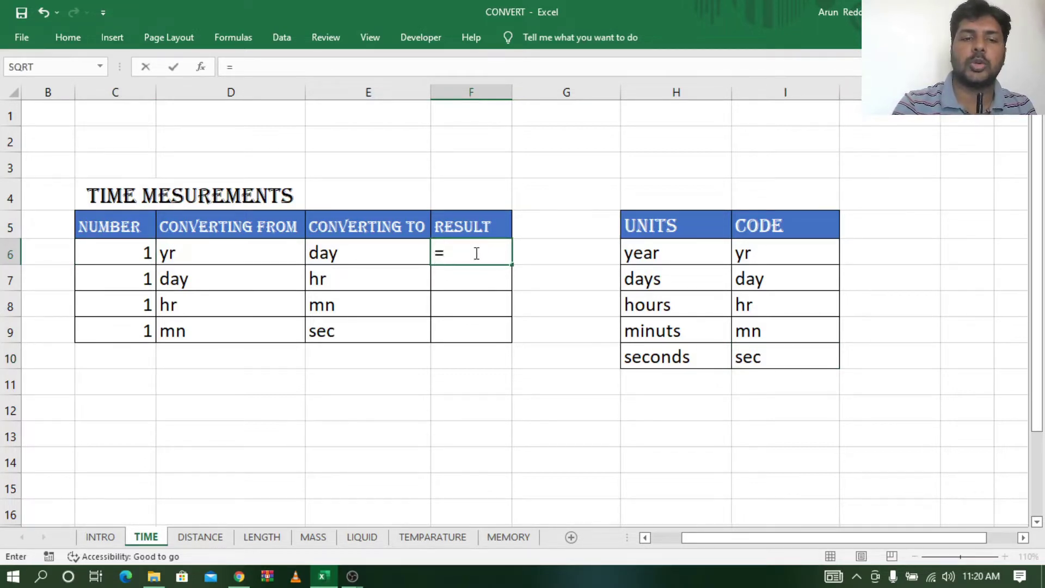
pyautogui.write('con')
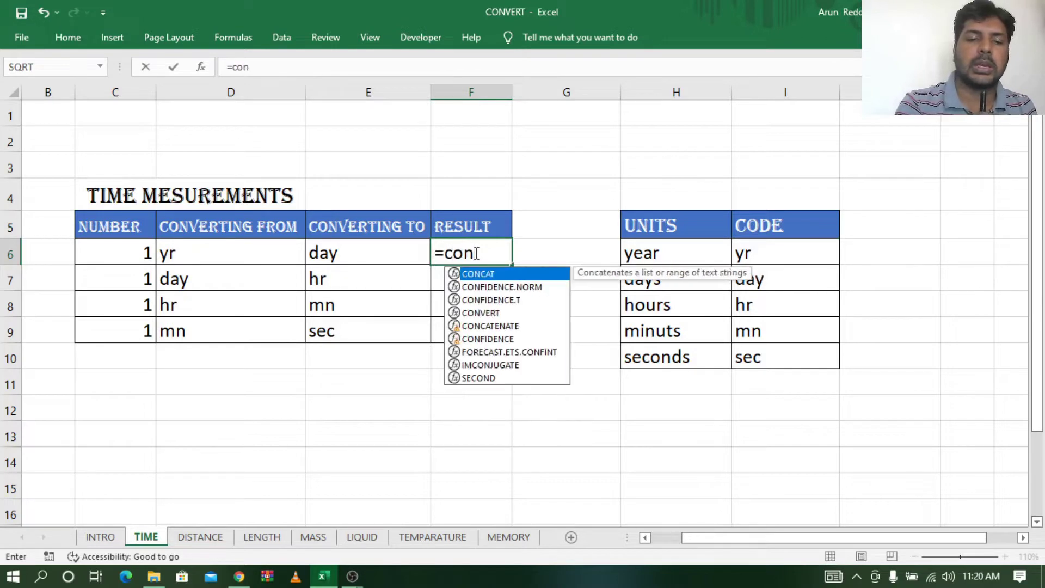
pyautogui.write('vert')
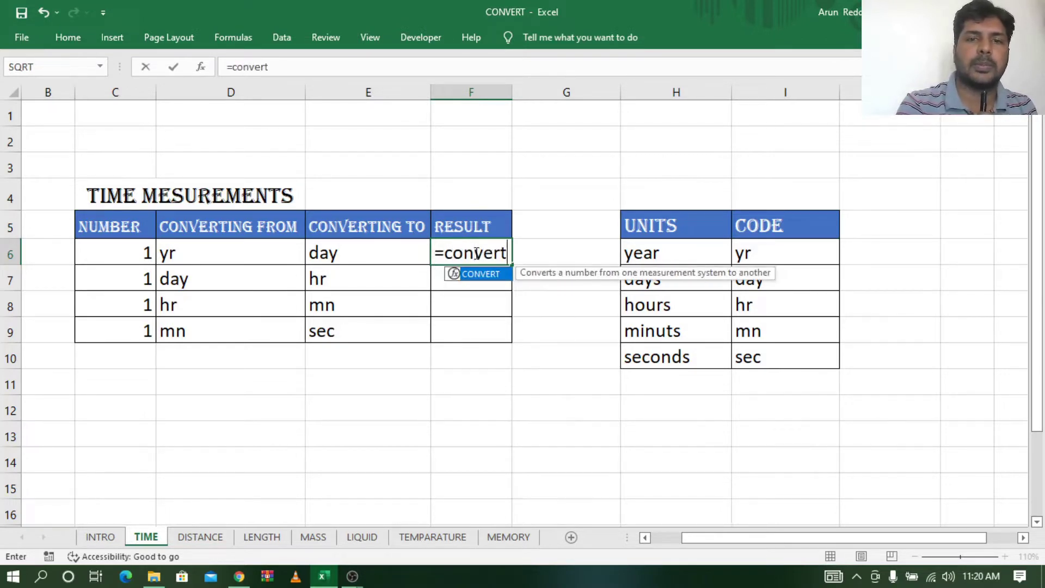
pyautogui.write('(')
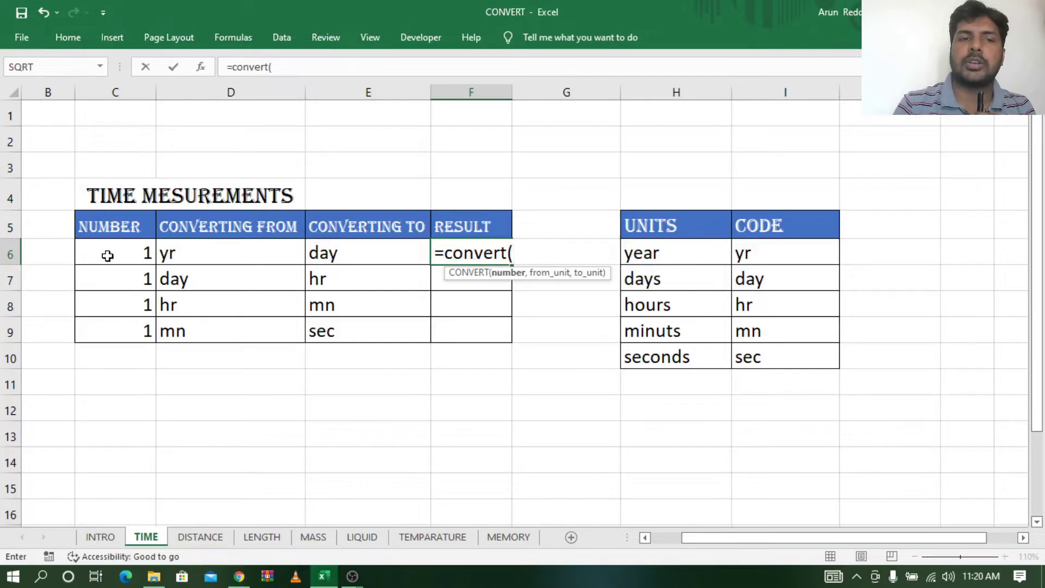
pyautogui.write('1')
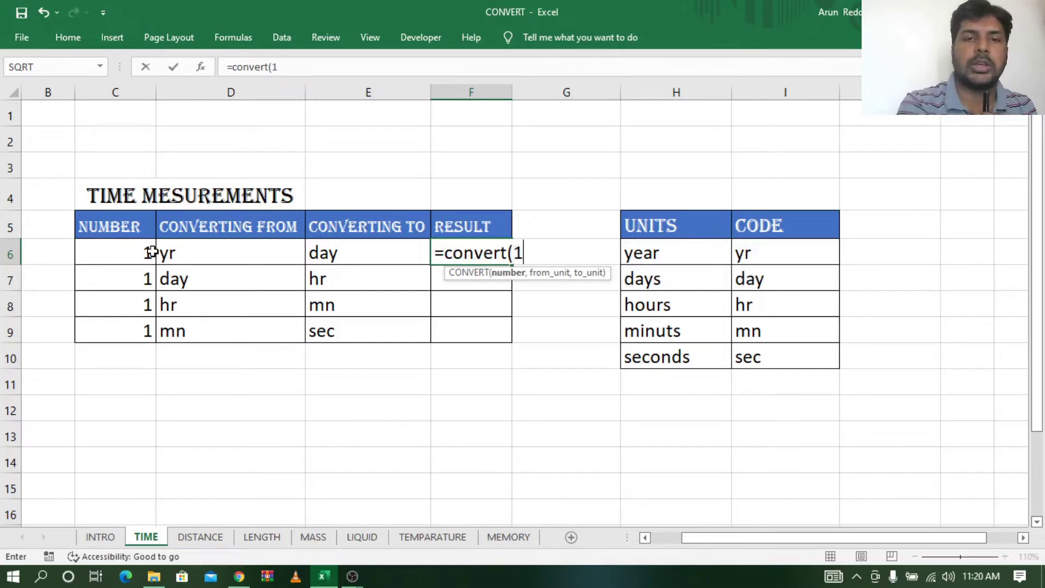
pyautogui.write(',')
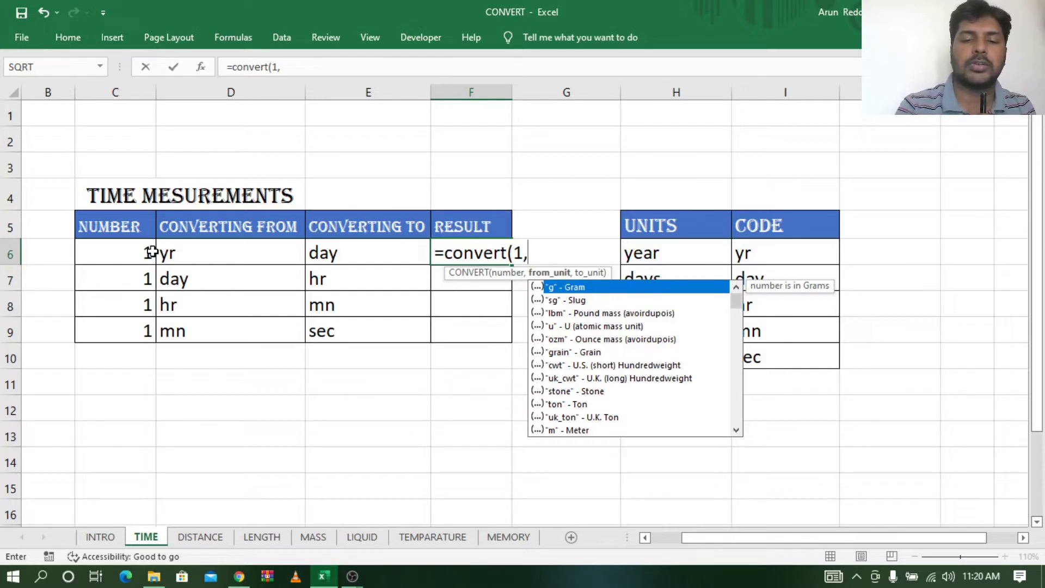
pyautogui.write('"yr')
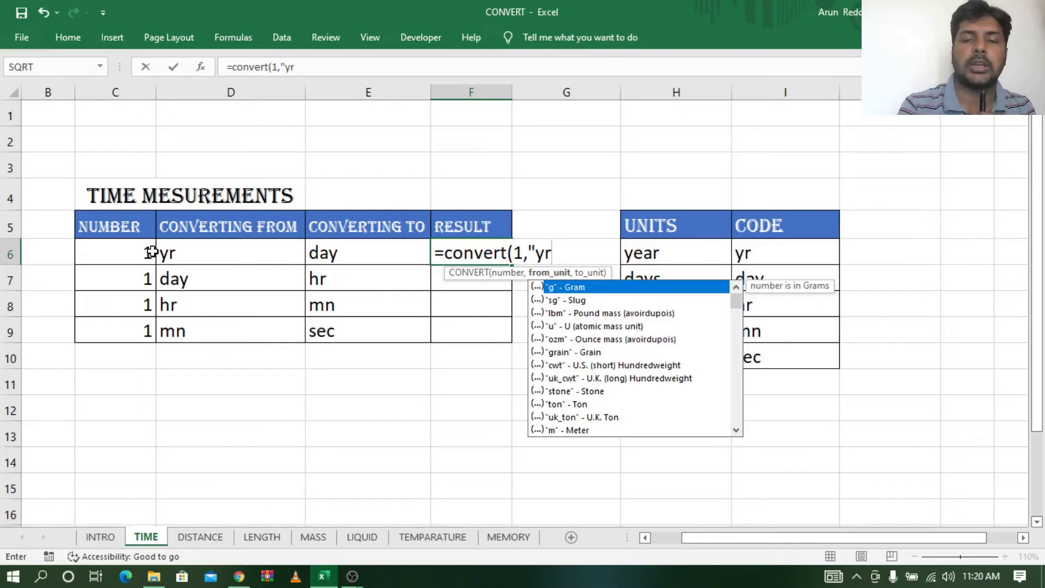
pyautogui.write('",')
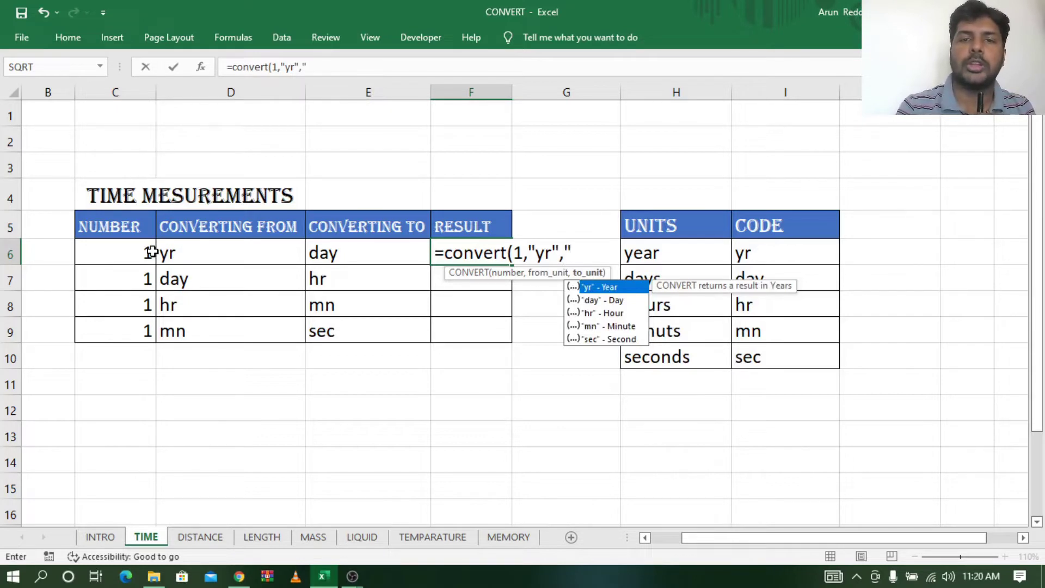
pyautogui.write('day')
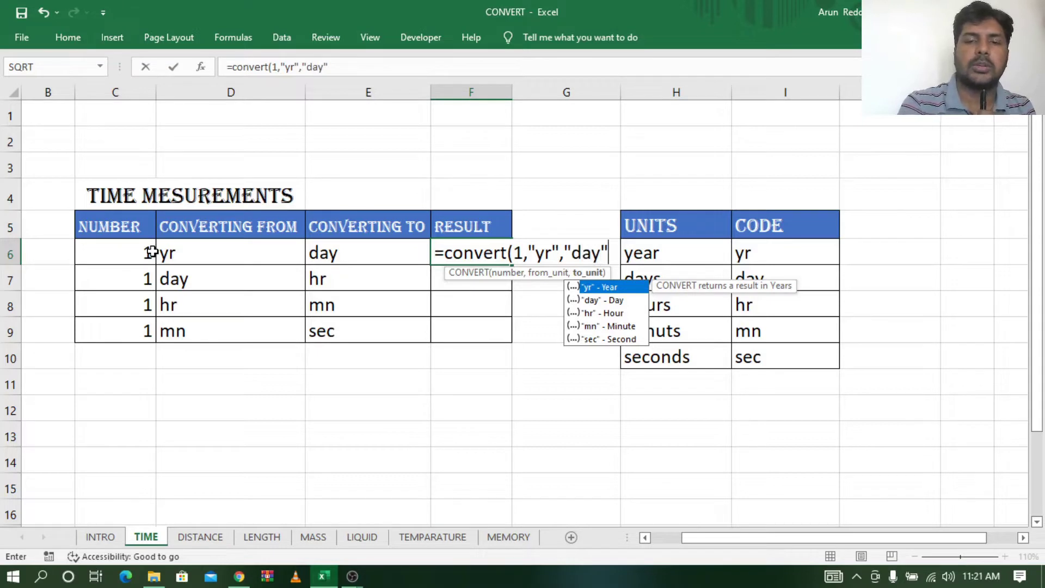
pyautogui.write(')')
pyautogui.press('Return')
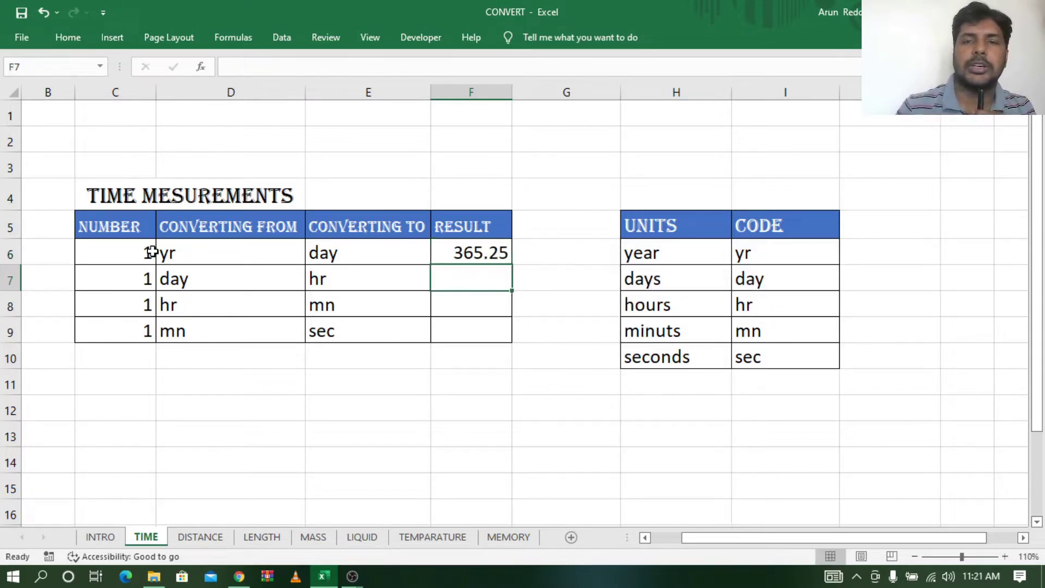
# Rewrite F6 as =CONVERT(C6,D6,E6) using the row's number and unit cells, still showing 365.25.
pyautogui.click(467, 253)
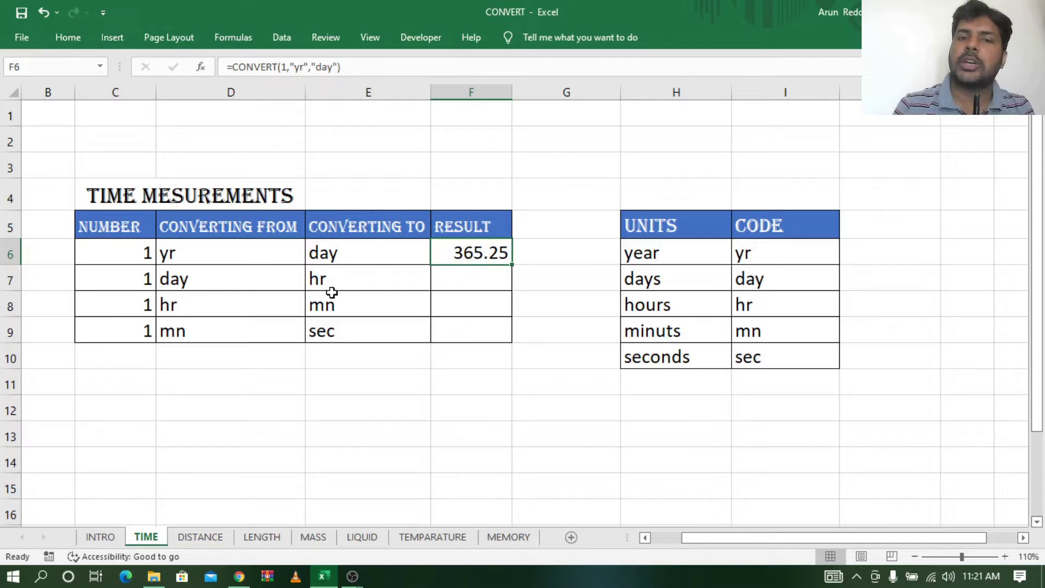
pyautogui.doubleClick(481, 256)
pyautogui.click(531, 253)
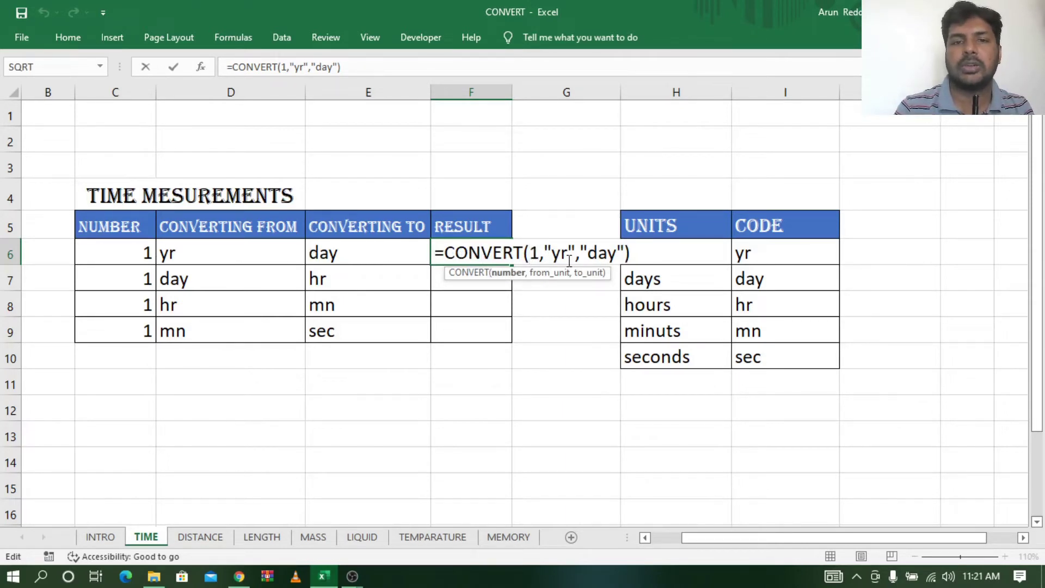
pyautogui.press('Delete')
pyautogui.press('Delete')
pyautogui.press('Delete')
pyautogui.press('Delete')
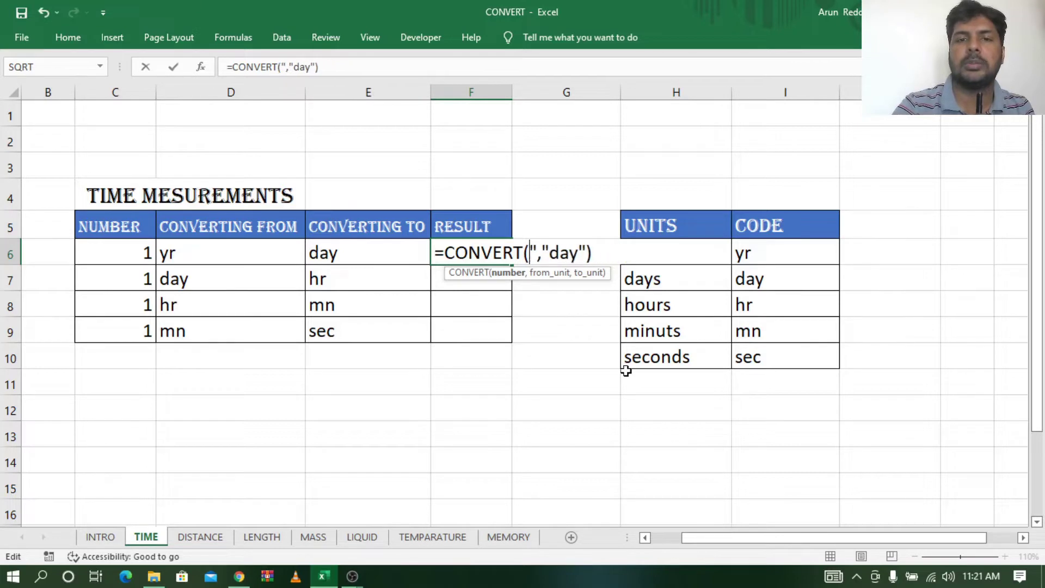
pyautogui.press('Delete')
pyautogui.press('Delete')
pyautogui.press('Delete')
pyautogui.press('Delete')
pyautogui.press('Delete')
pyautogui.press('Delete')
pyautogui.press('Delete')
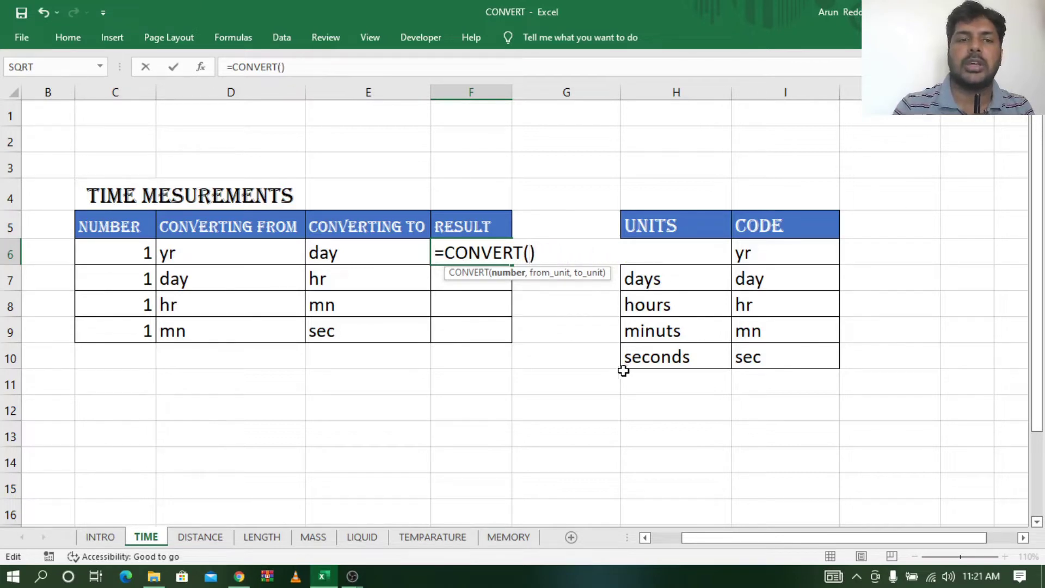
pyautogui.click(109, 249)
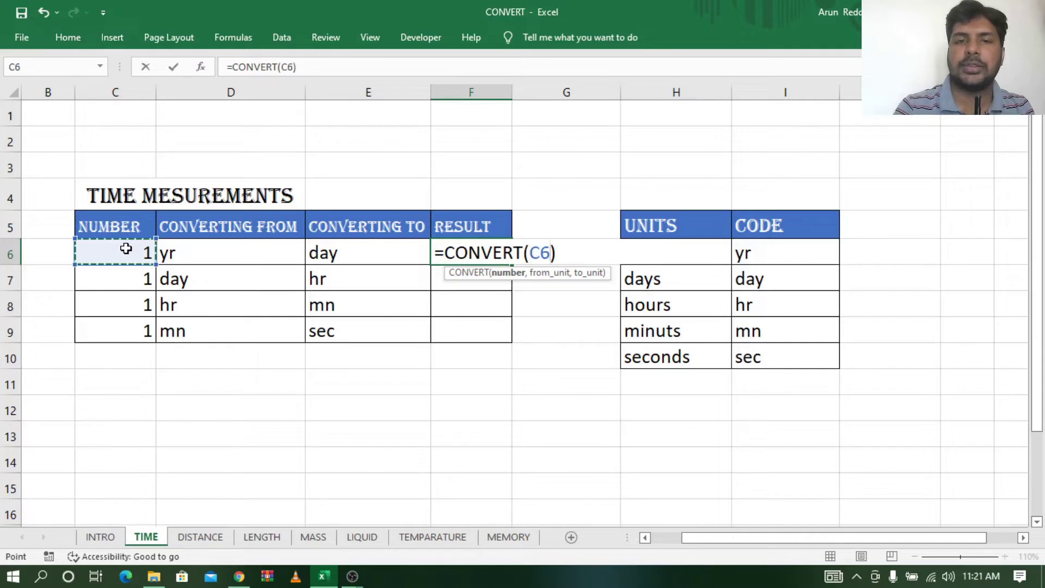
pyautogui.write(',')
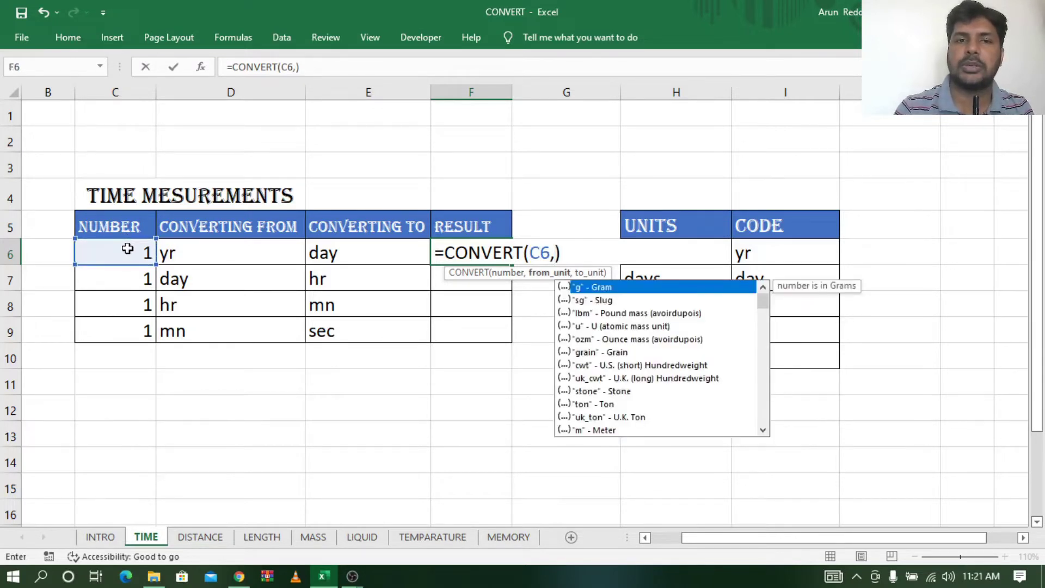
pyautogui.click(208, 250)
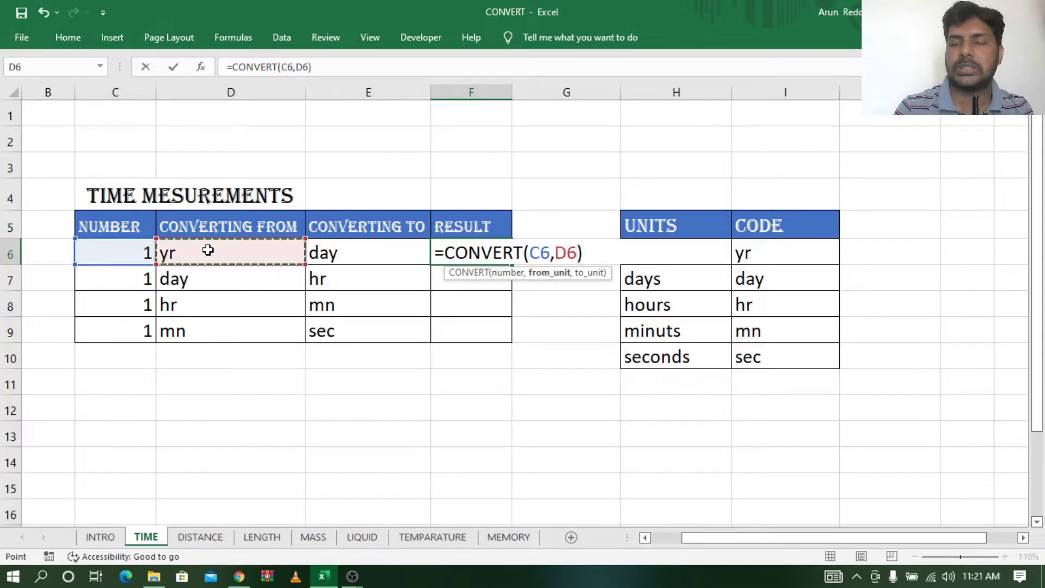
pyautogui.write(',')
pyautogui.click(362, 254)
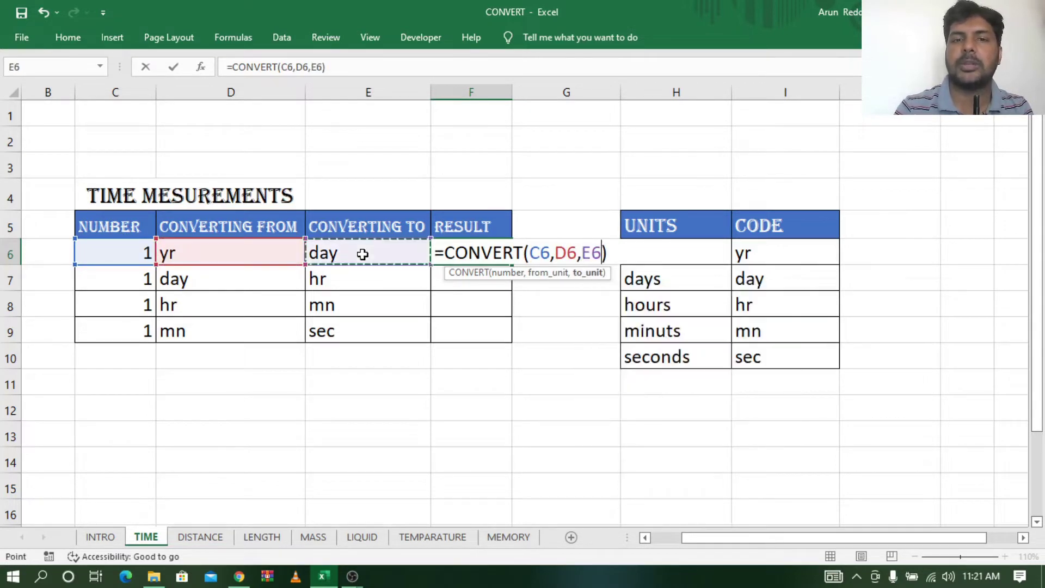
pyautogui.press('Return')
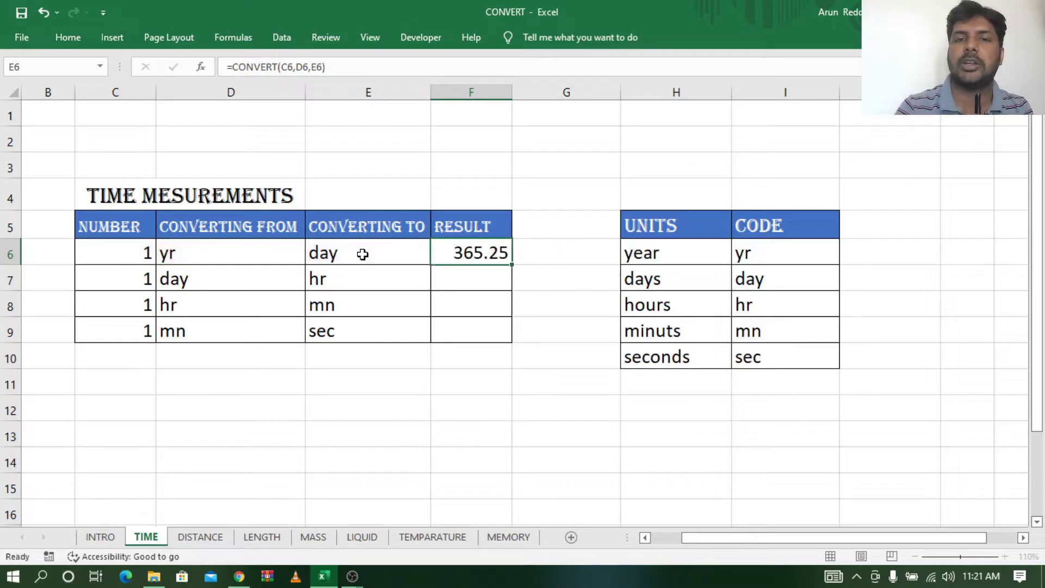
pyautogui.click(477, 249)
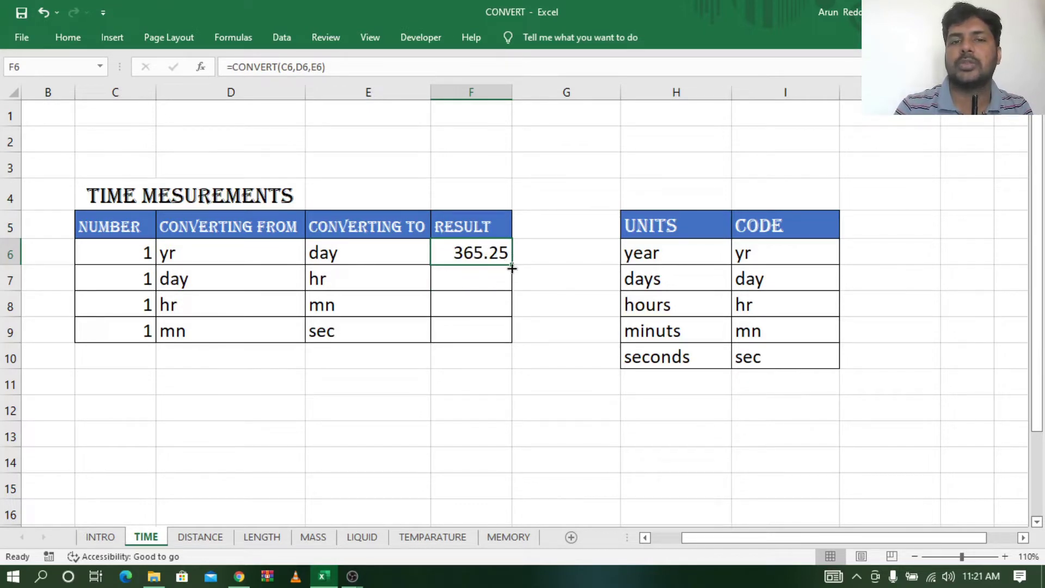
# Fill F6's formula down to F9 and check the copies showing 24, 60 and 60.
pyautogui.moveTo(511, 265); pyautogui.dragTo(508, 341)
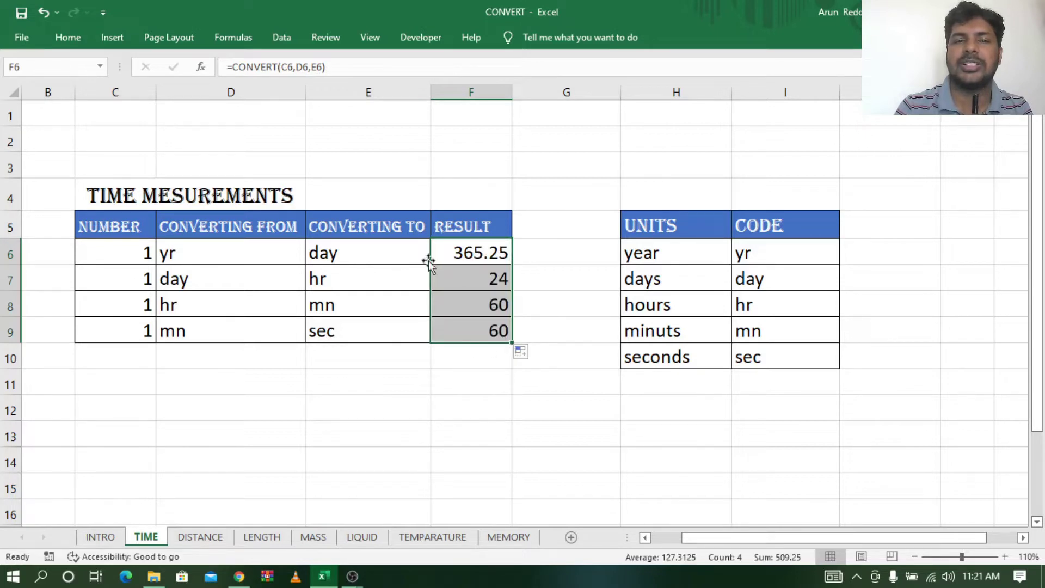
pyautogui.click(471, 289)
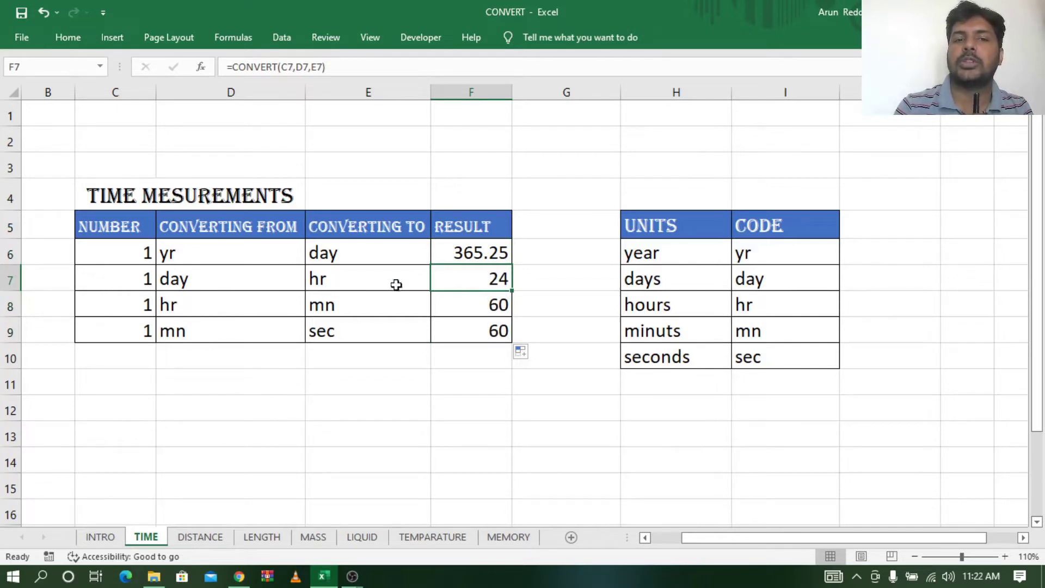
pyautogui.click(130, 281)
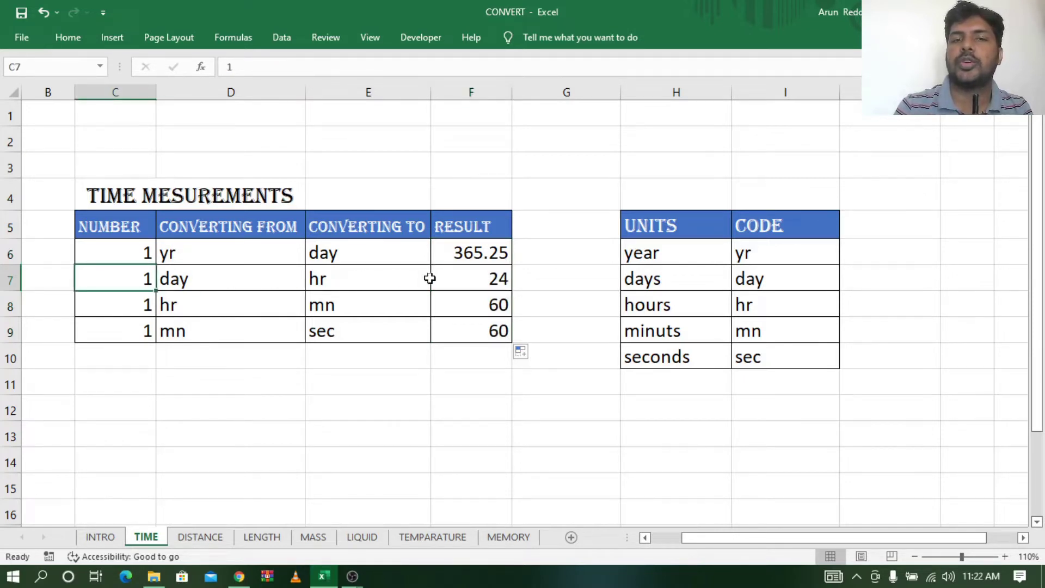
pyautogui.click(493, 278)
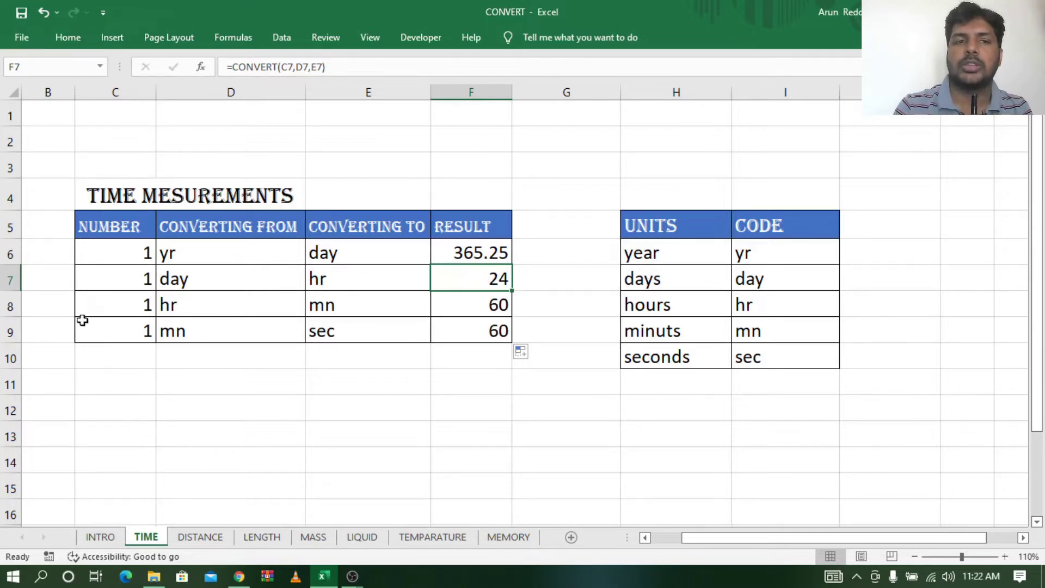
pyautogui.click(501, 304)
pyautogui.click(99, 331)
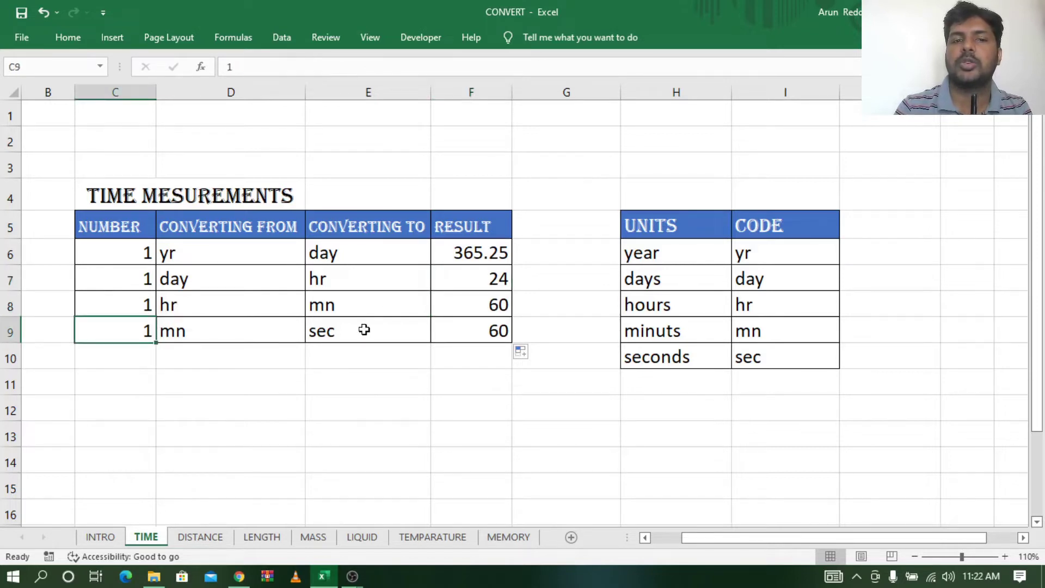
pyautogui.click(466, 331)
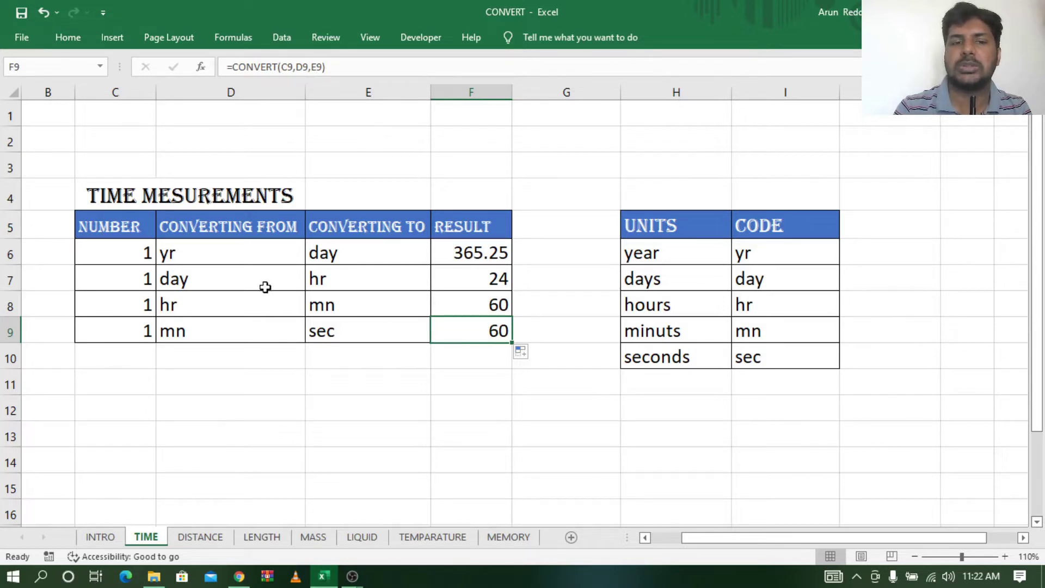
# Open the DISTANCE sheet and review its unit codes: mi, km, m, cm and mm.
pyautogui.click(206, 539)
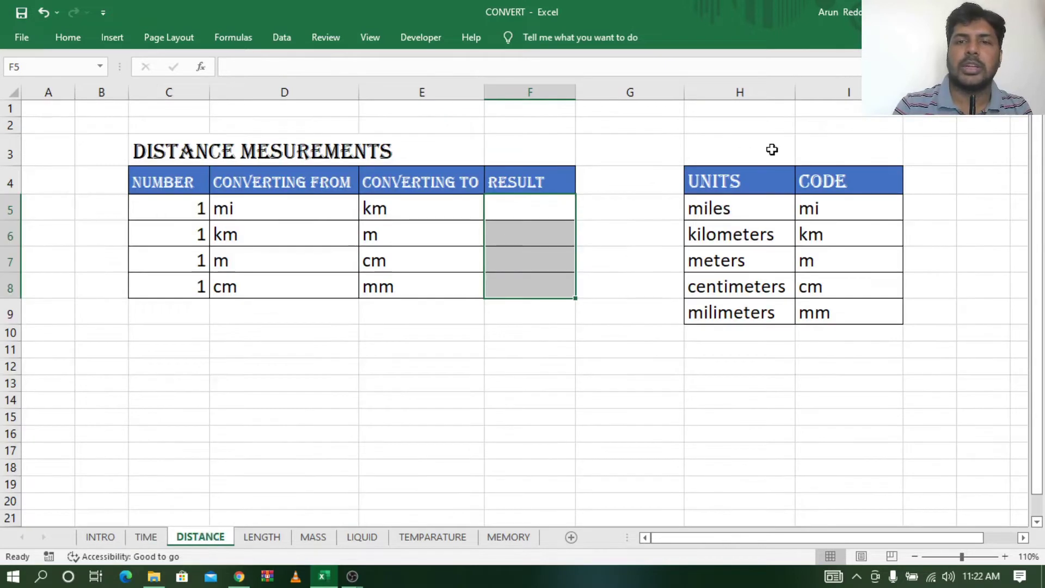
pyautogui.click(526, 364)
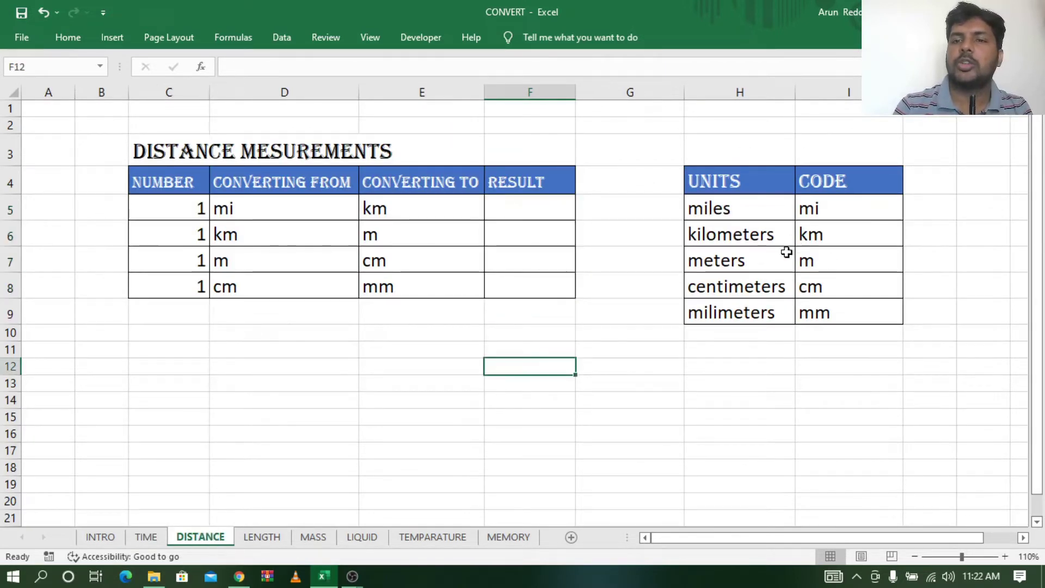
pyautogui.click(746, 210)
pyautogui.click(843, 206)
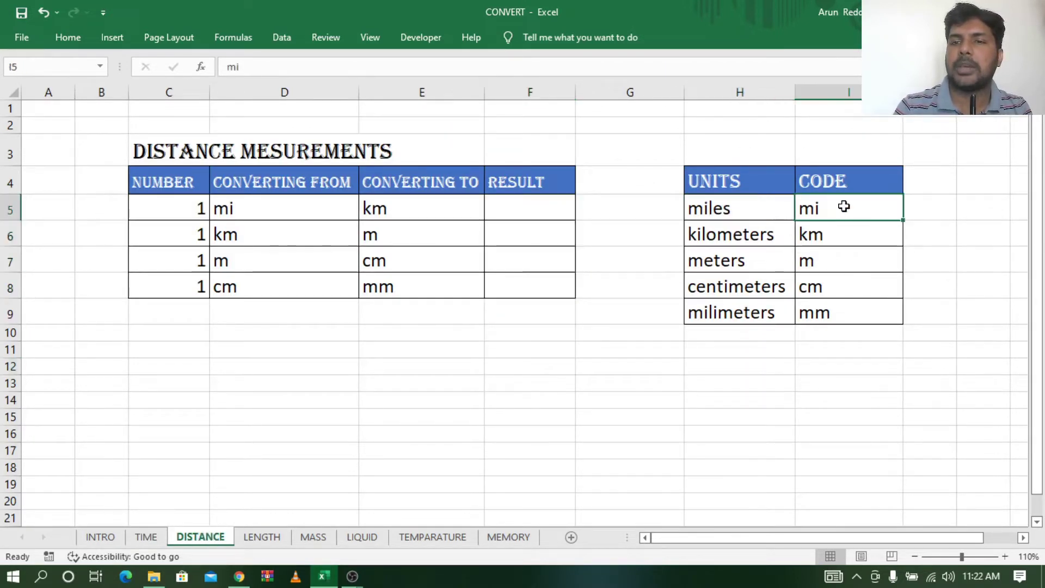
pyautogui.click(731, 237)
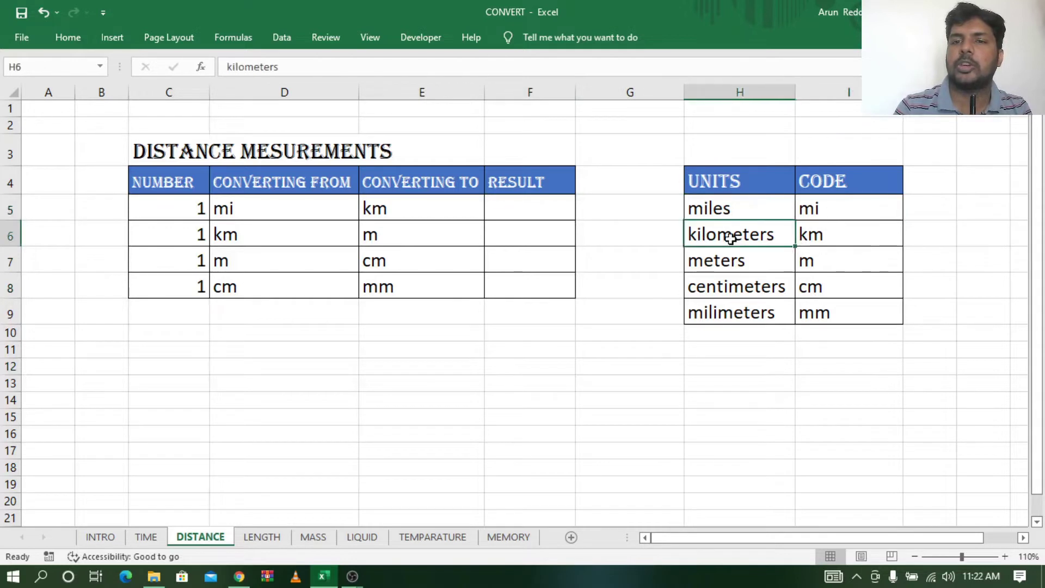
pyautogui.click(872, 239)
pyautogui.click(739, 266)
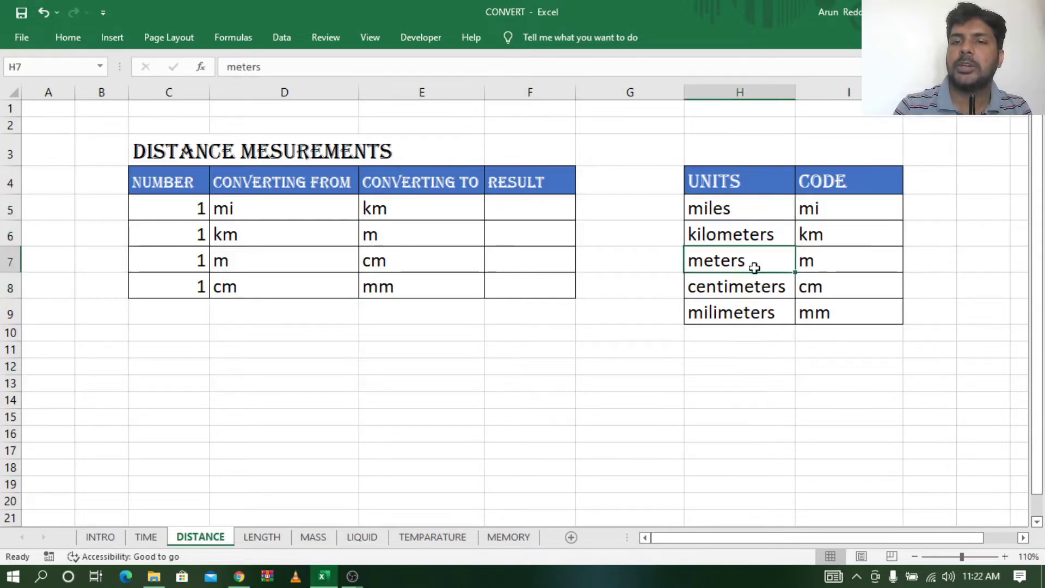
pyautogui.click(837, 260)
pyautogui.click(710, 297)
pyautogui.click(831, 287)
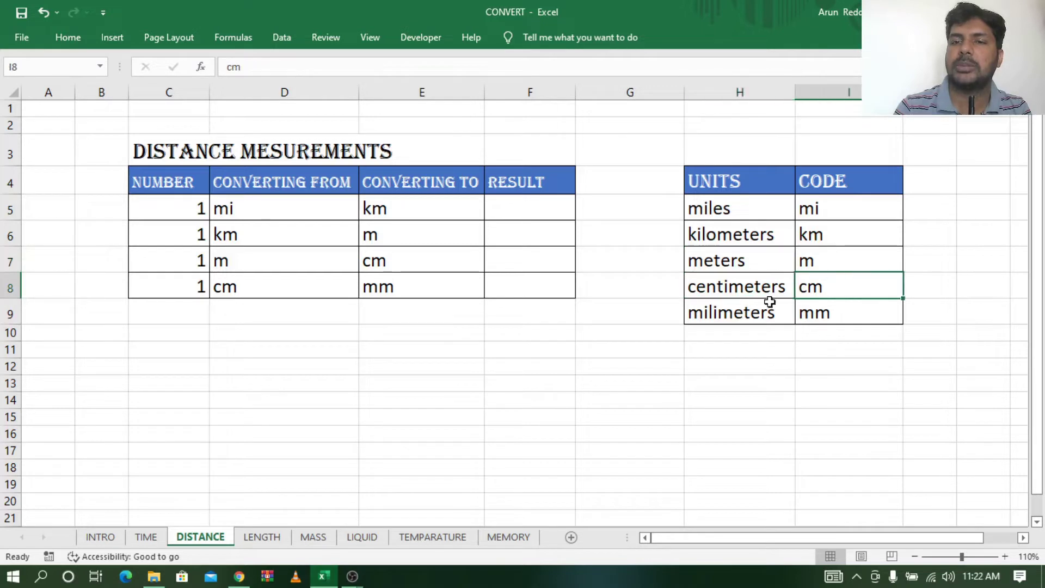
pyautogui.click(728, 310)
pyautogui.click(831, 311)
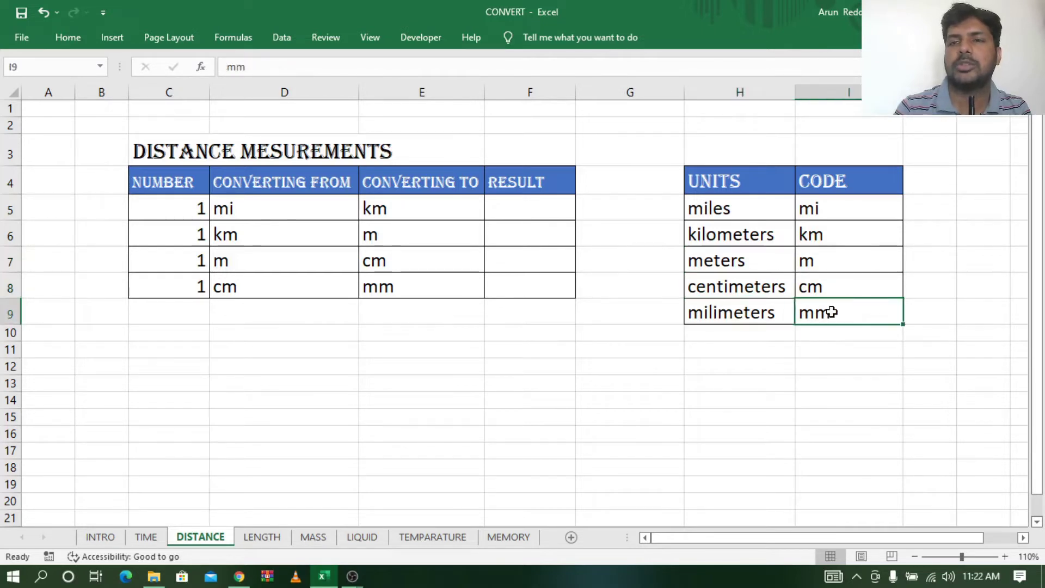
# Review the first row's mi-to-km conversion and select F5 for its result.
pyautogui.click(239, 208)
pyautogui.click(436, 214)
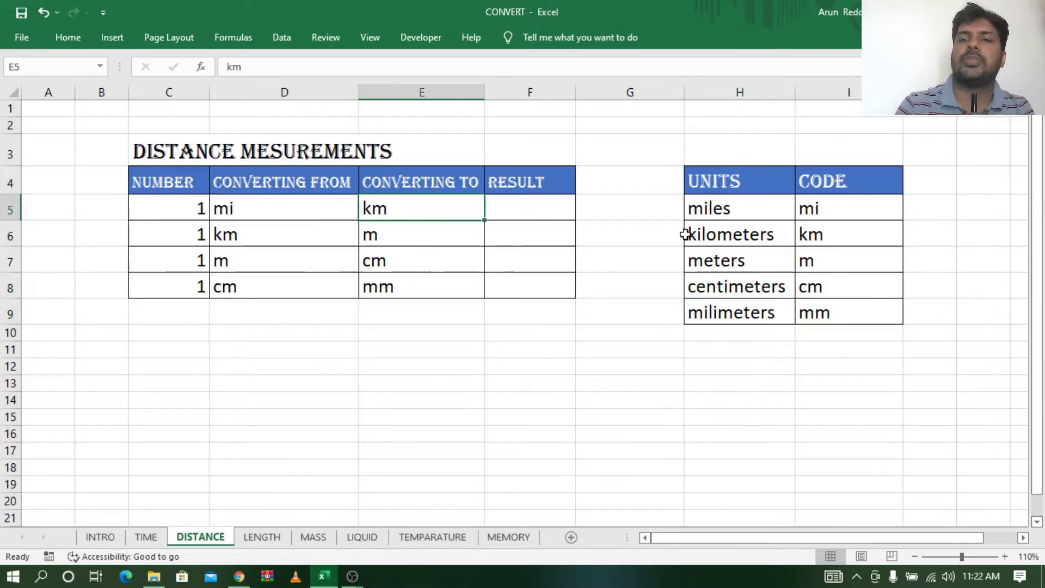
pyautogui.click(716, 210)
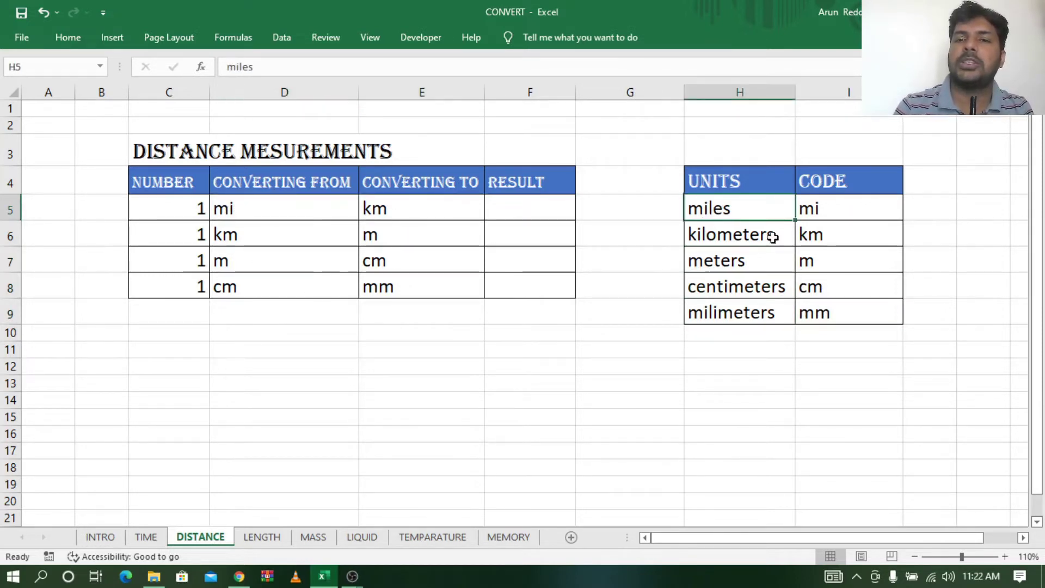
pyautogui.click(822, 239)
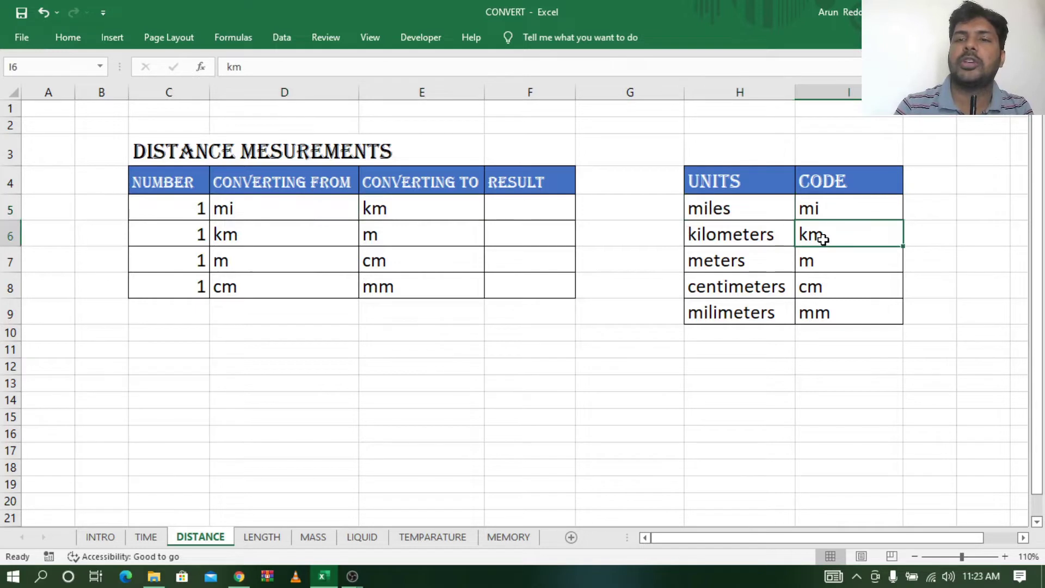
pyautogui.click(513, 205)
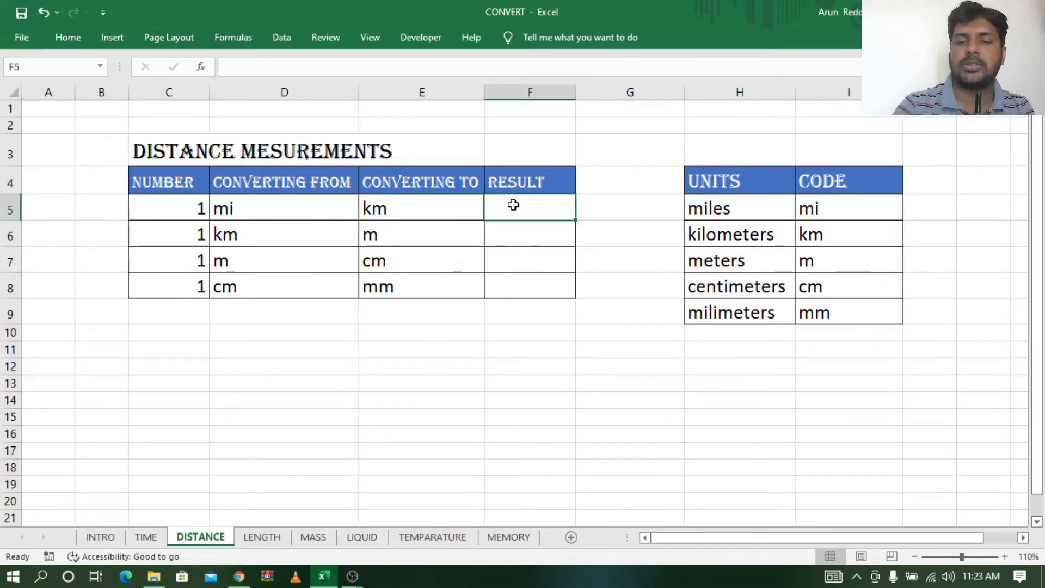
# Enter =CONVERT(C5,D5,E5) in F5 so 1 mi converts to 1.609344 km.
pyautogui.write('=con')
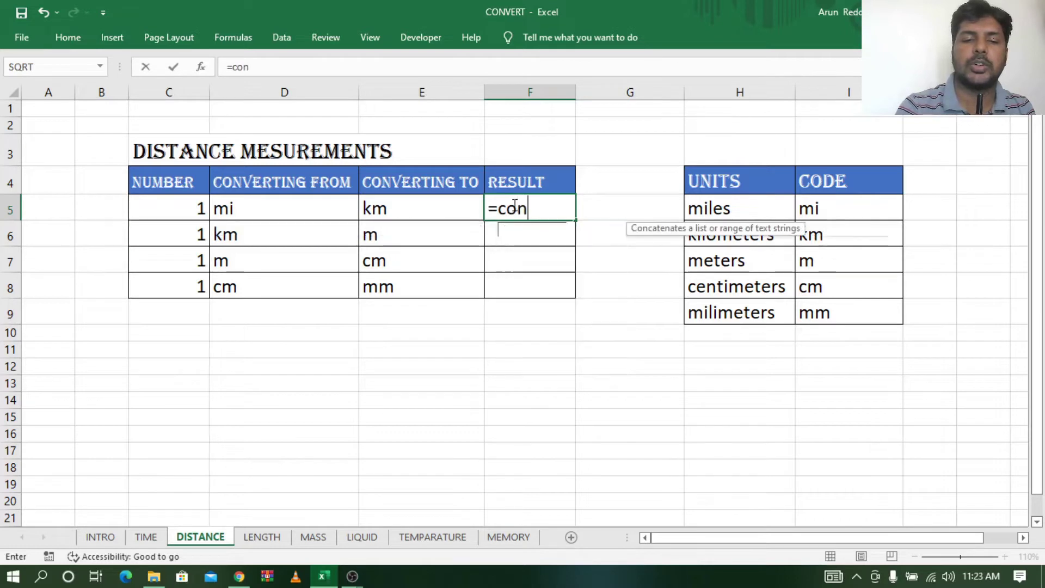
pyautogui.write('vert(')
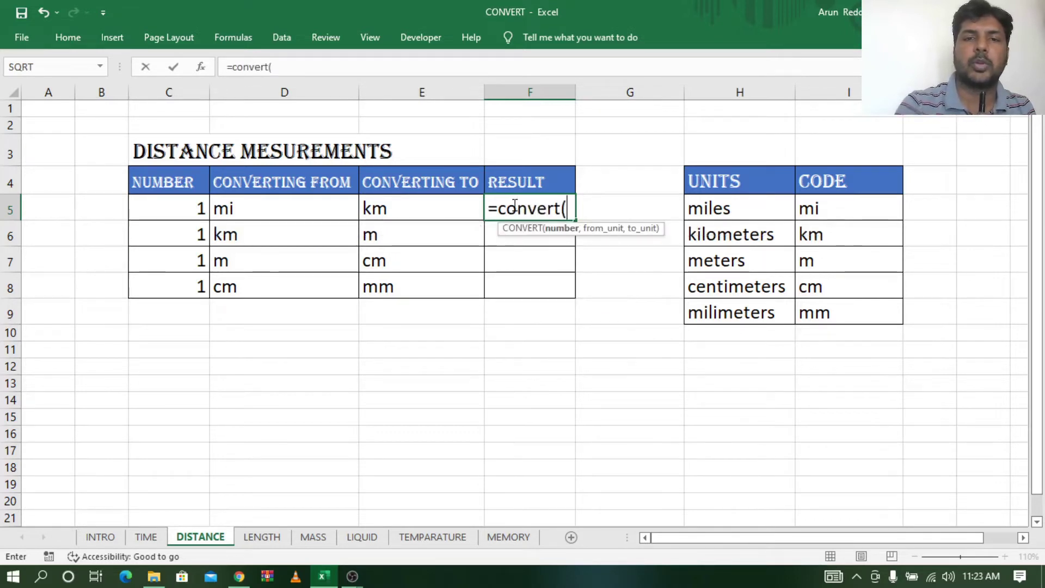
pyautogui.click(173, 210)
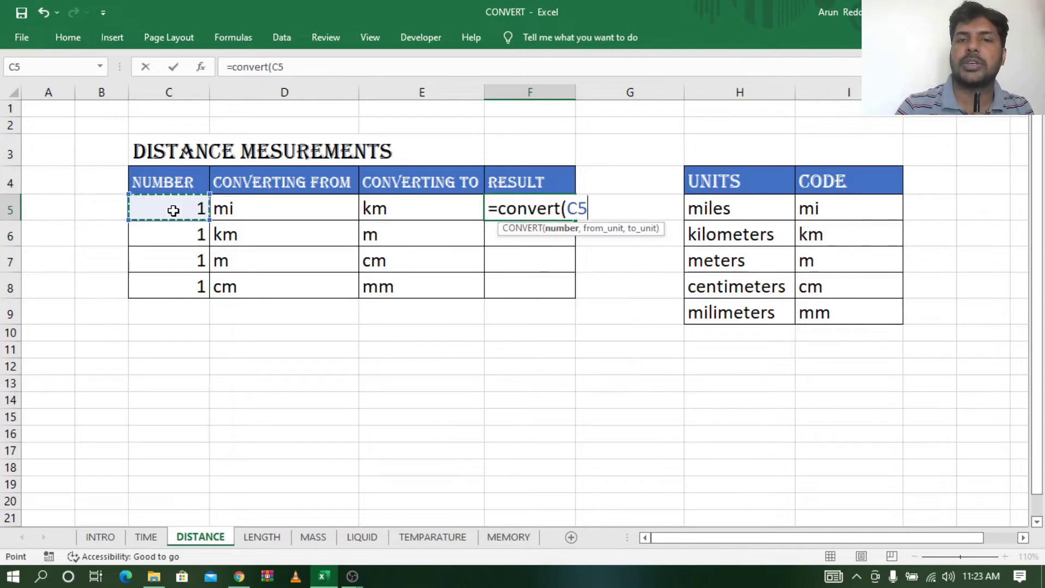
pyautogui.write(',')
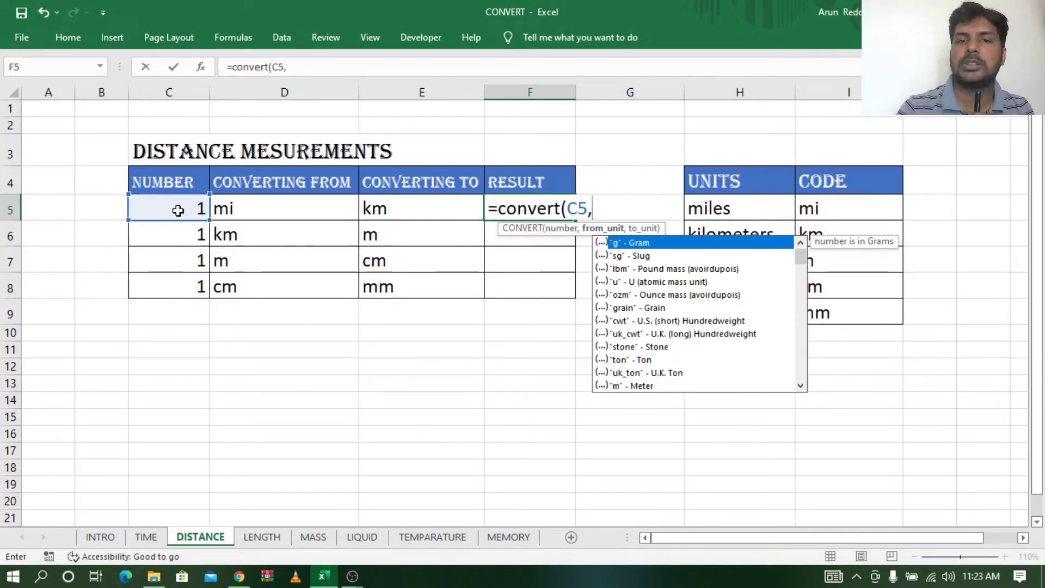
pyautogui.click(272, 208)
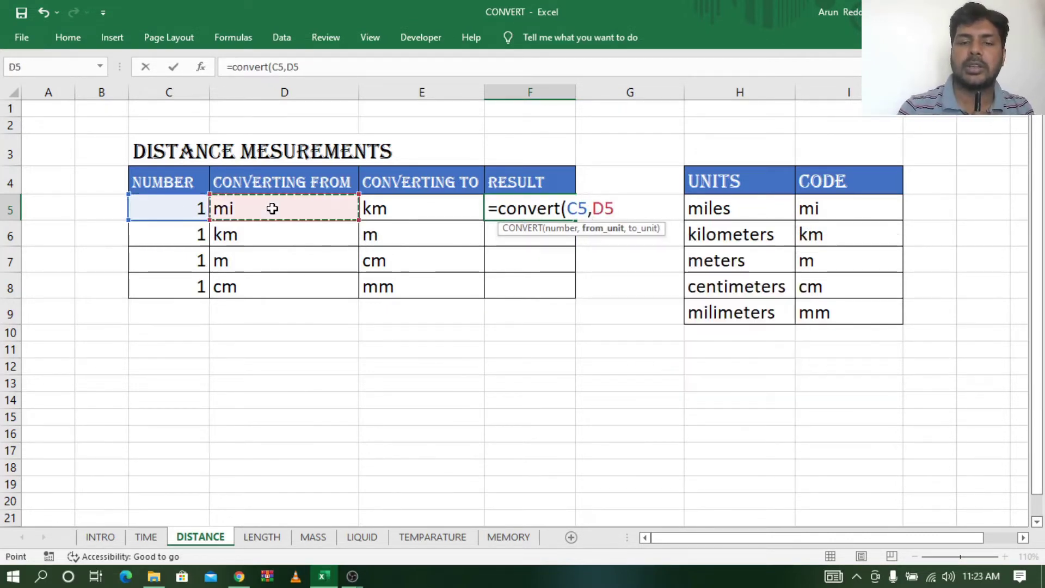
pyautogui.write(',')
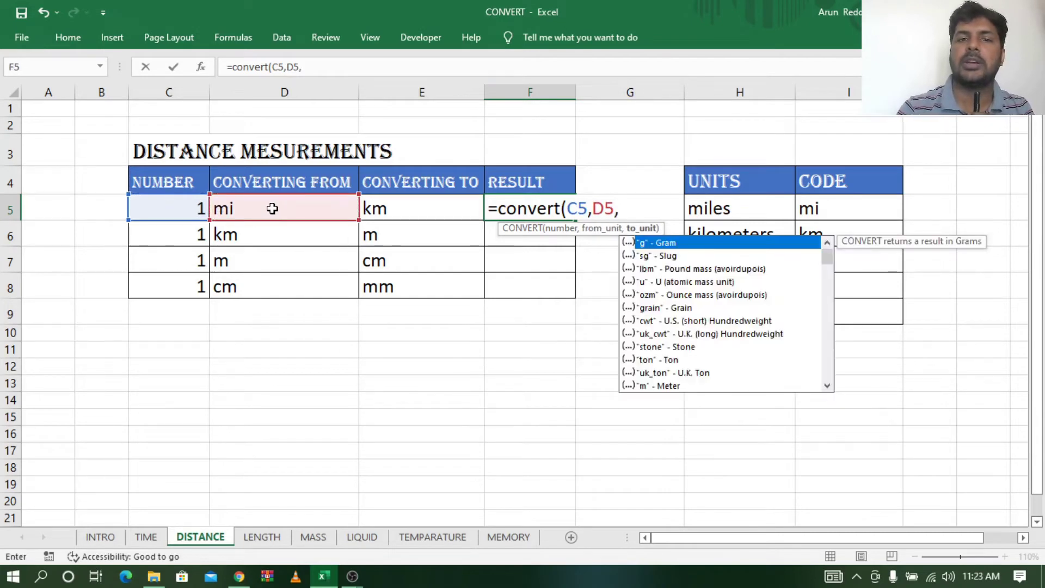
pyautogui.click(432, 207)
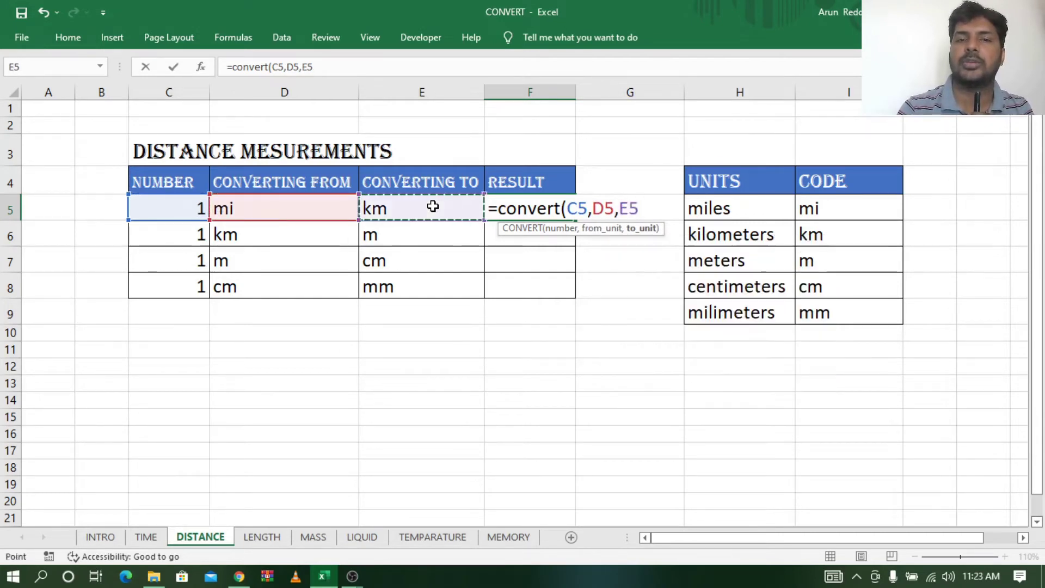
pyautogui.write(')')
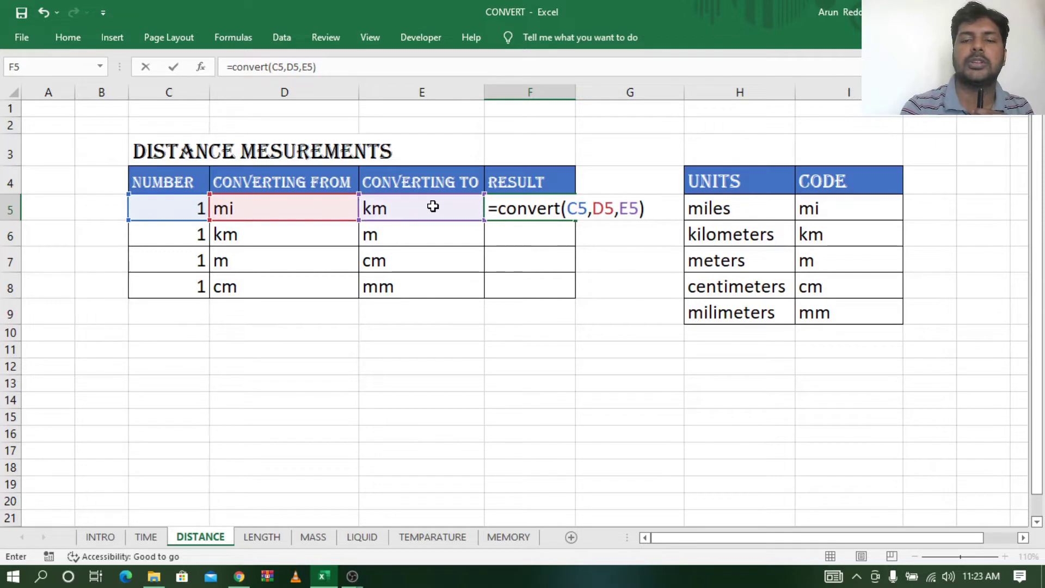
pyautogui.press('Return')
pyautogui.click(545, 211)
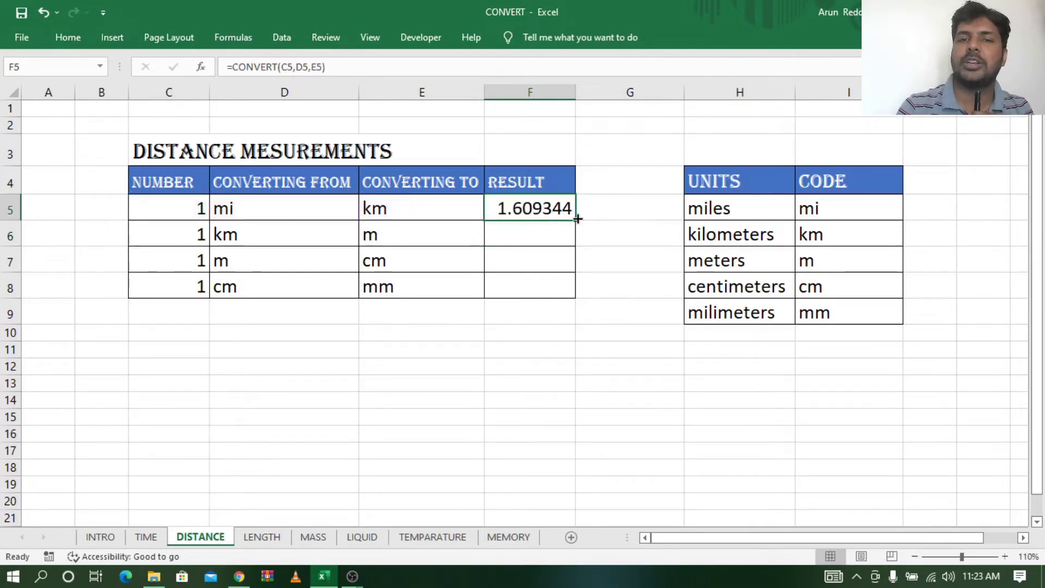
# Fill F5's CONVERT formula down to F8, giving 1000, 100 and 10, then open LENGTH.
pyautogui.moveTo(575, 220); pyautogui.dragTo(570, 298)
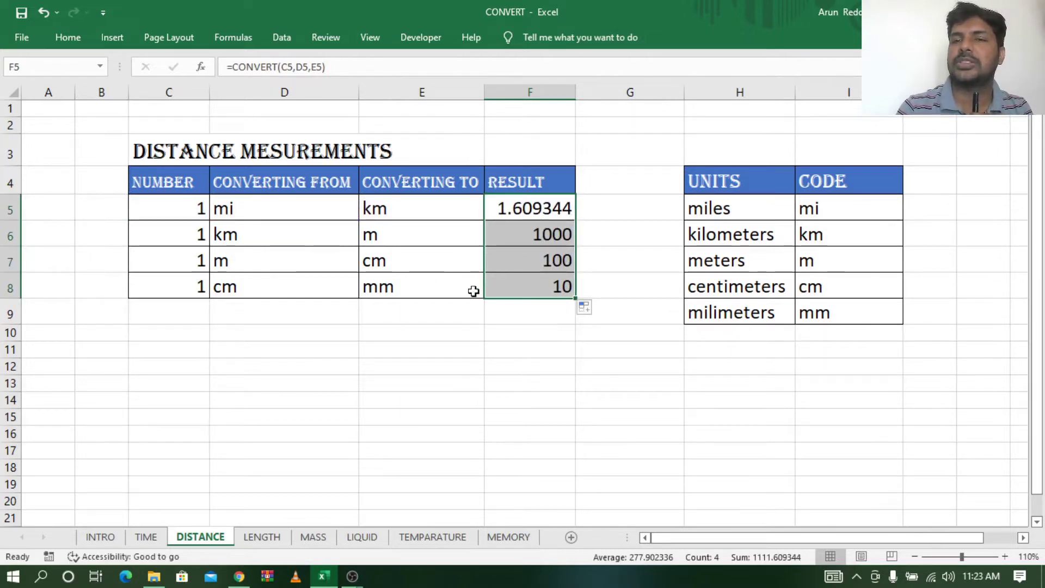
pyautogui.click(228, 207)
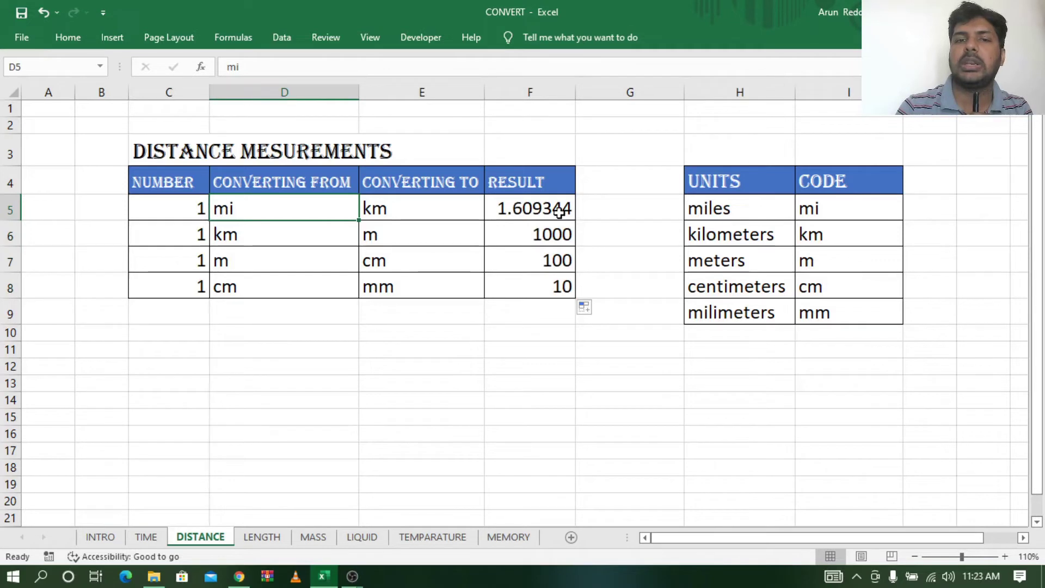
pyautogui.click(559, 212)
pyautogui.click(177, 240)
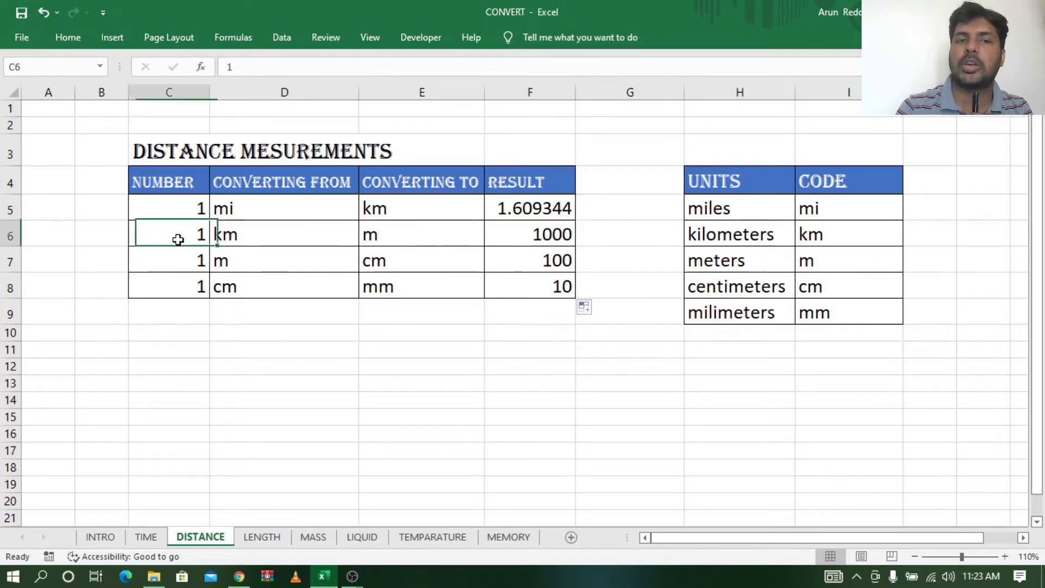
pyautogui.click(546, 235)
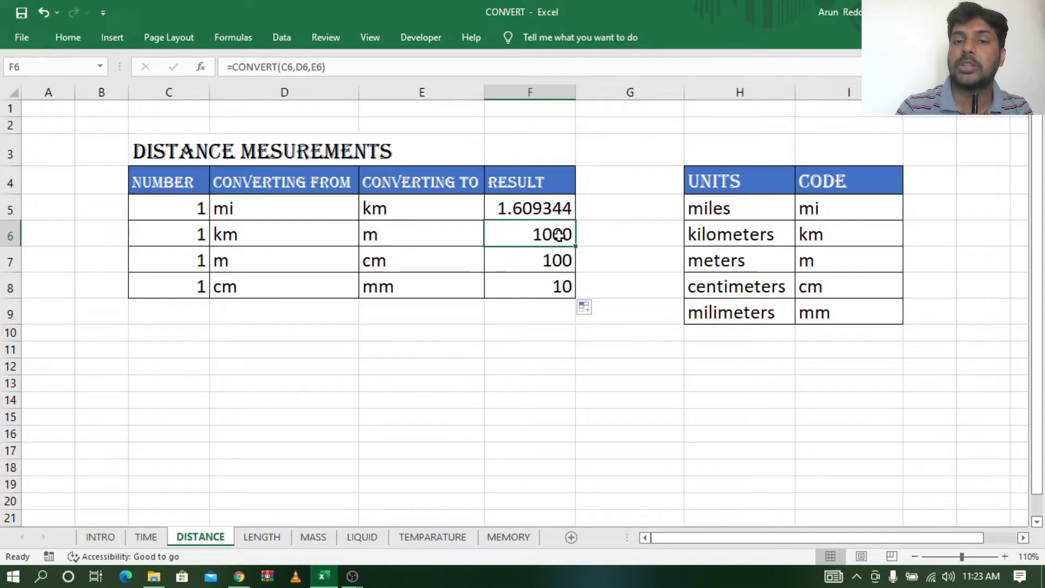
pyautogui.click(193, 260)
pyautogui.click(261, 260)
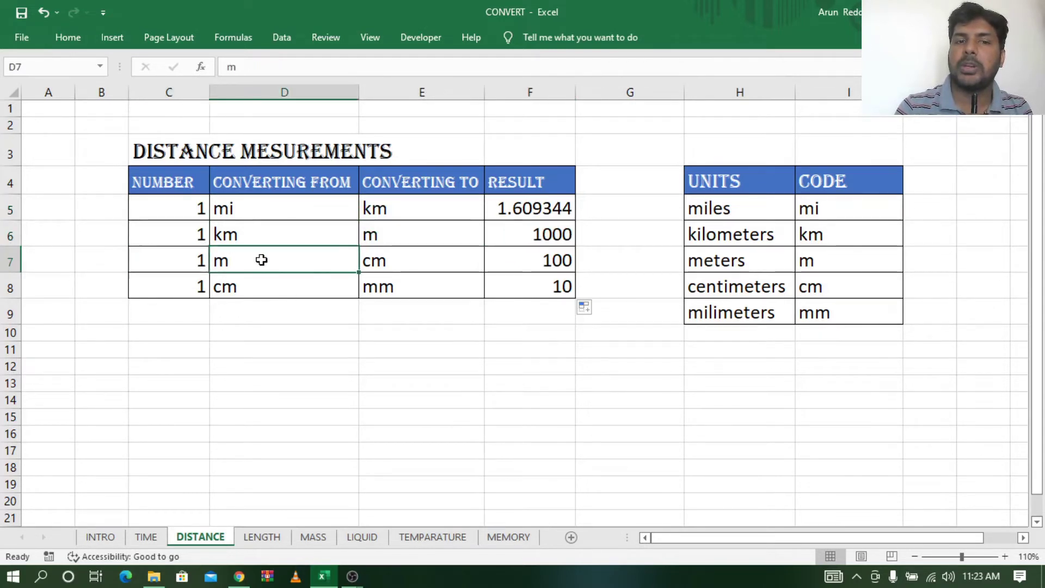
pyautogui.click(545, 260)
pyautogui.click(160, 286)
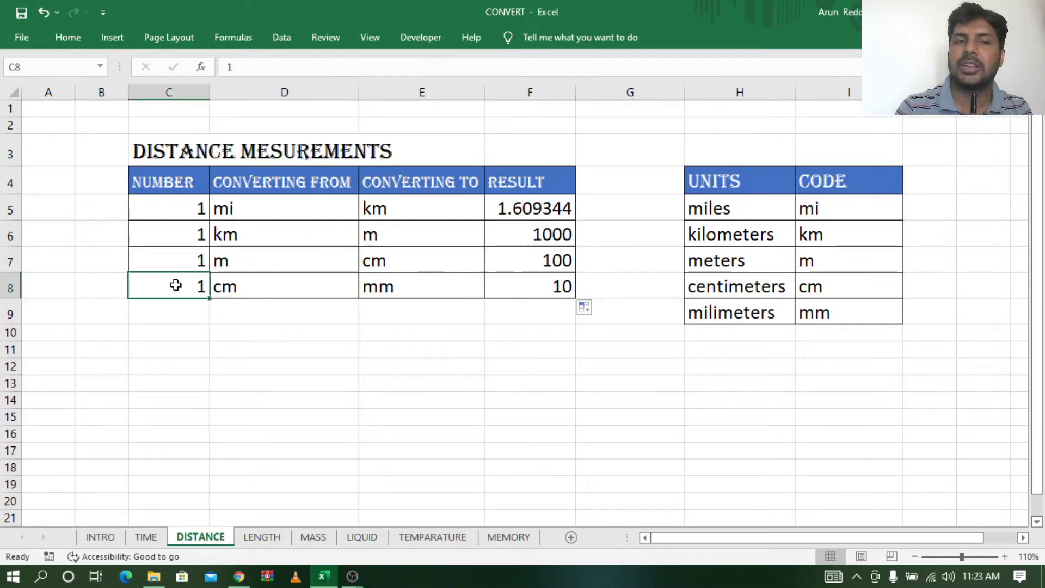
pyautogui.click(542, 292)
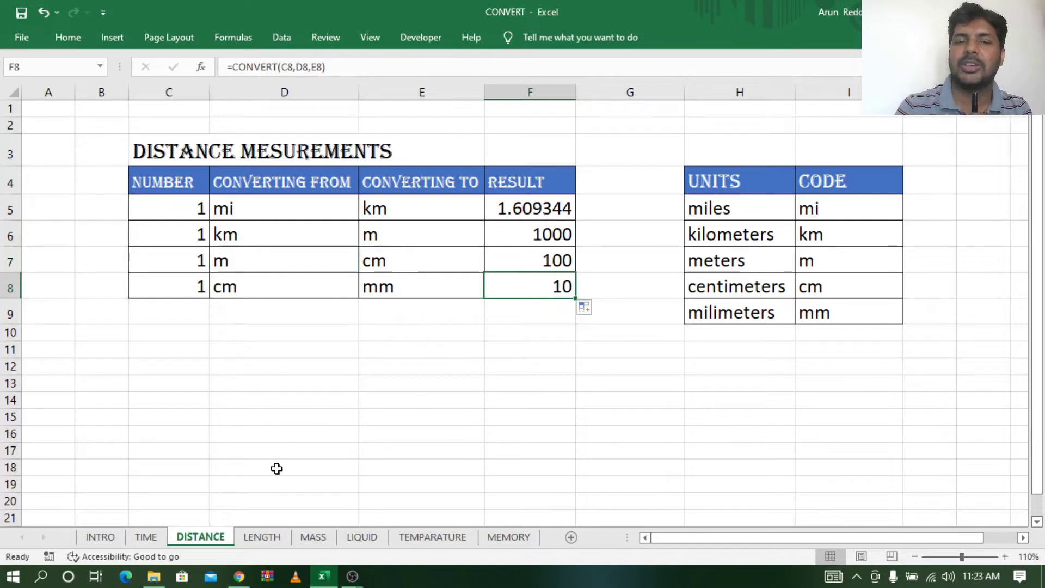
pyautogui.click(268, 538)
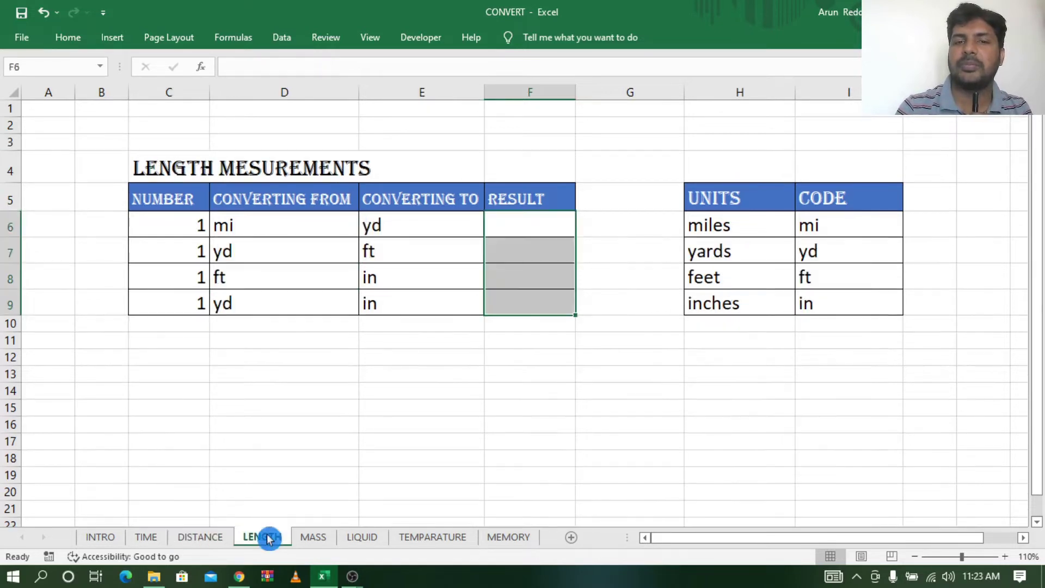
pyautogui.click(517, 249)
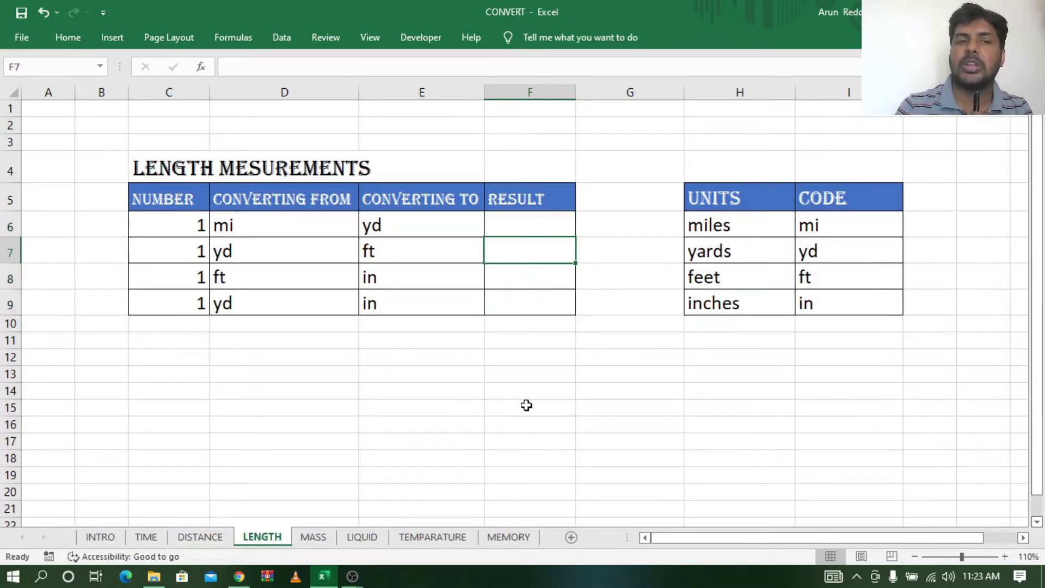
pyautogui.click(731, 218)
pyautogui.click(734, 247)
pyautogui.click(728, 278)
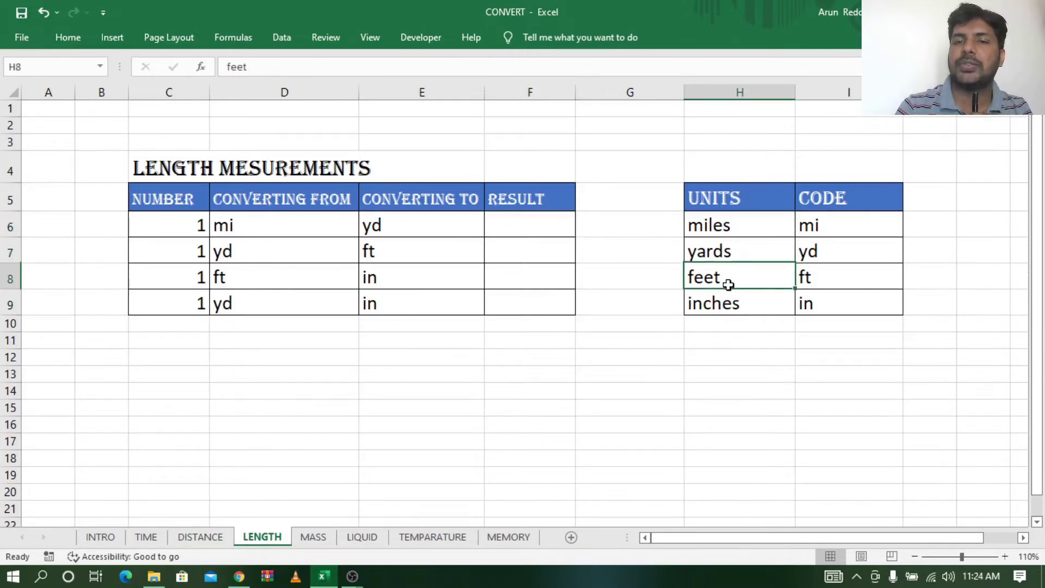
pyautogui.click(731, 303)
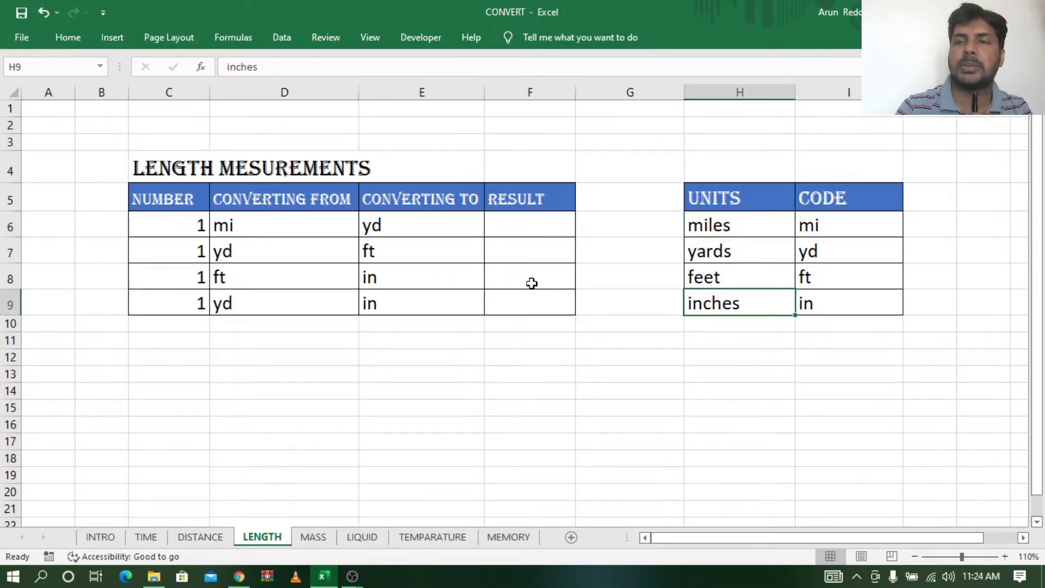
pyautogui.click(734, 226)
pyautogui.click(725, 251)
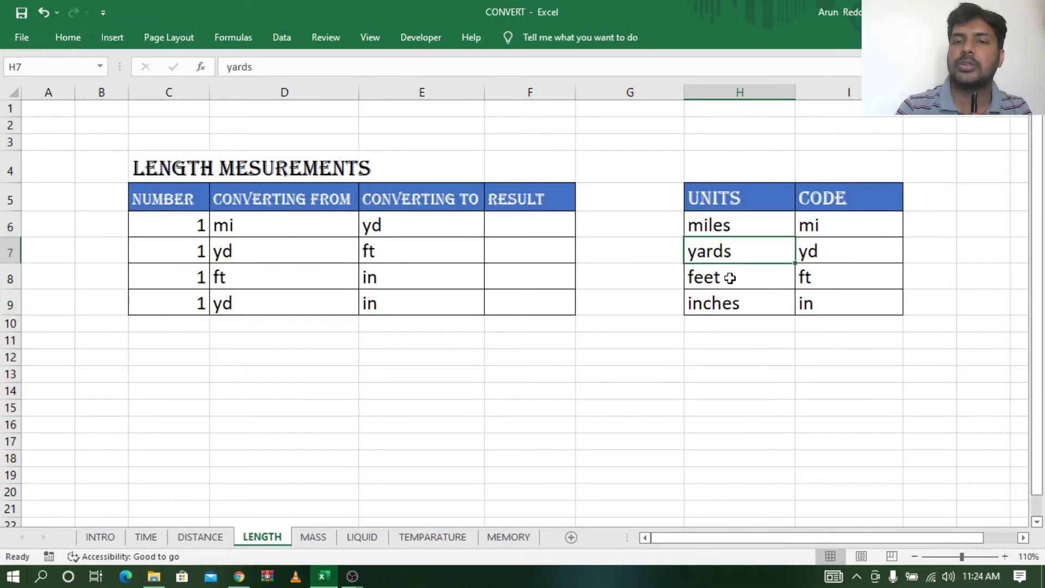
pyautogui.click(729, 278)
pyautogui.click(732, 303)
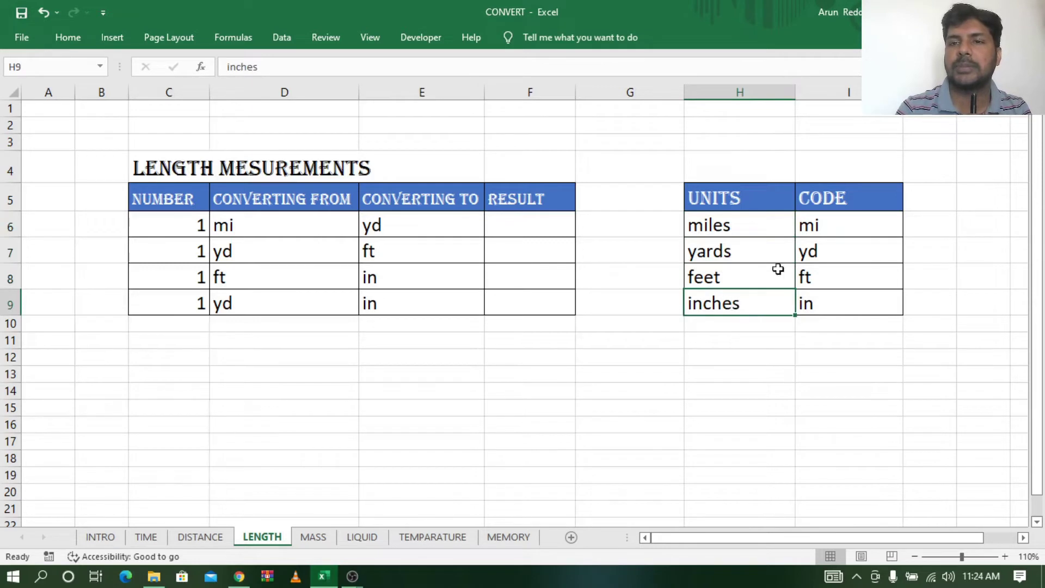
pyautogui.click(735, 226)
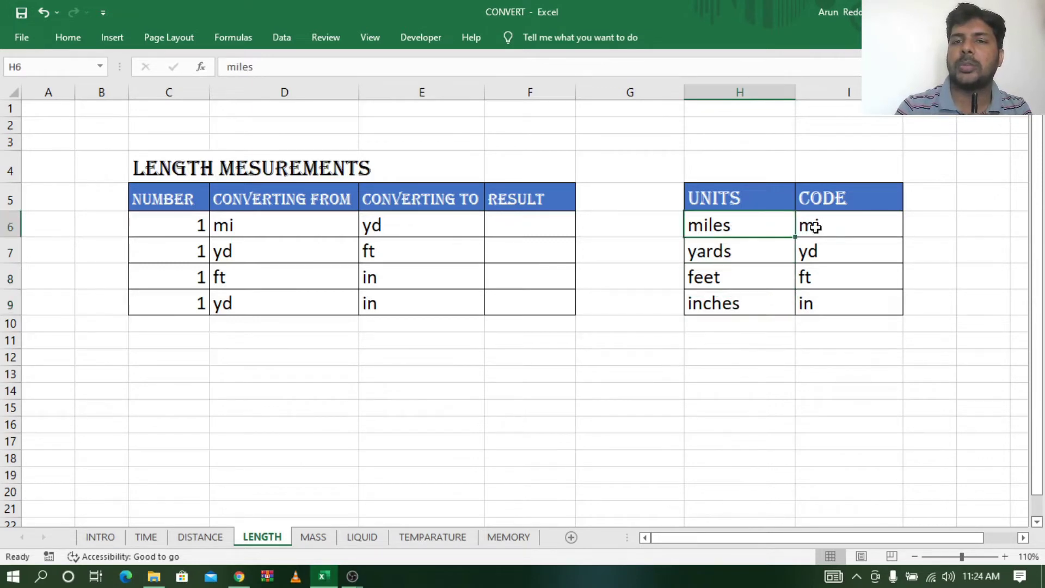
pyautogui.click(814, 226)
pyautogui.click(714, 251)
pyautogui.click(830, 254)
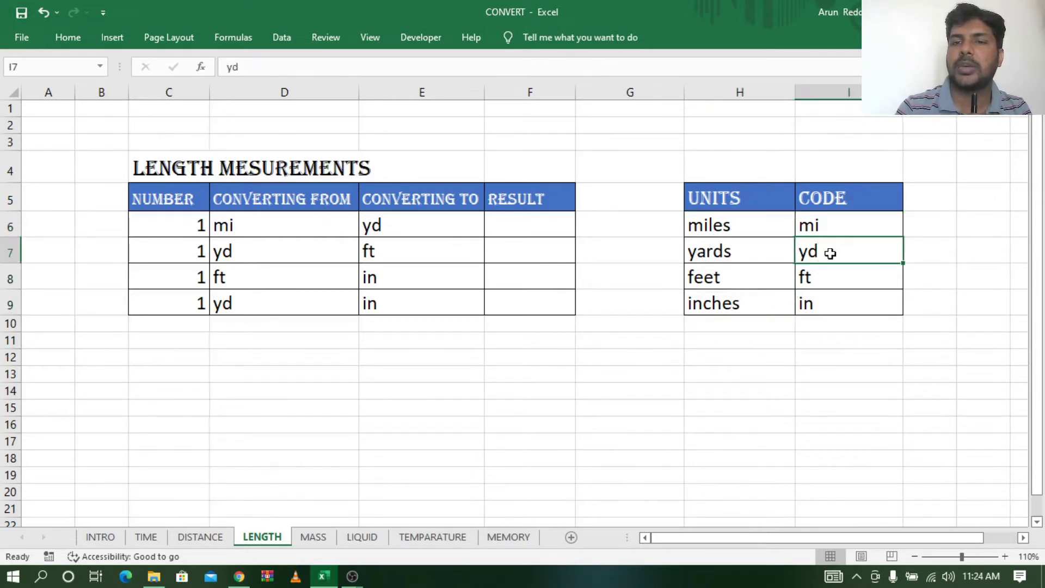
pyautogui.click(722, 276)
pyautogui.click(834, 272)
pyautogui.click(730, 305)
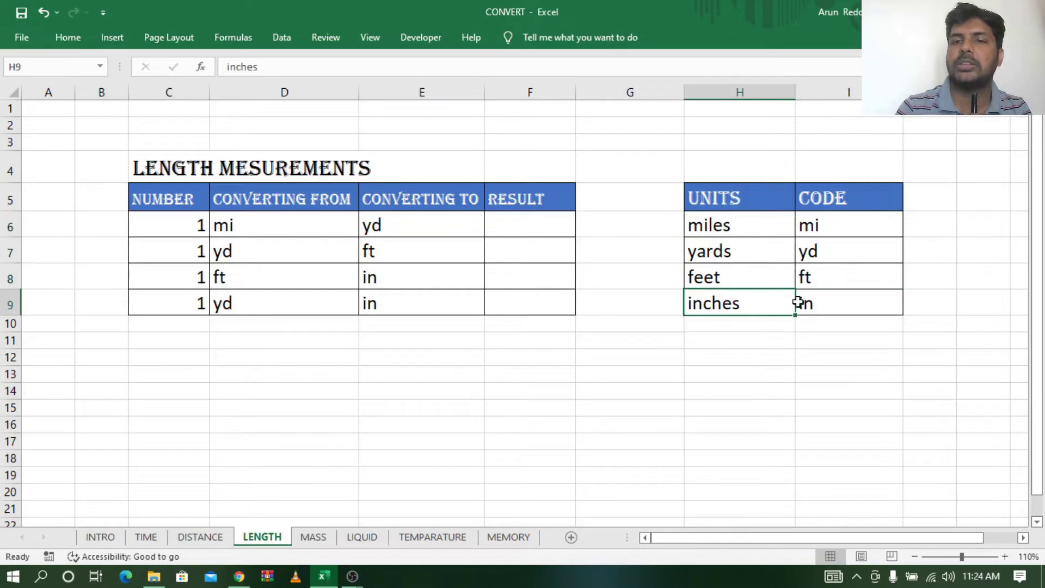
pyautogui.click(826, 302)
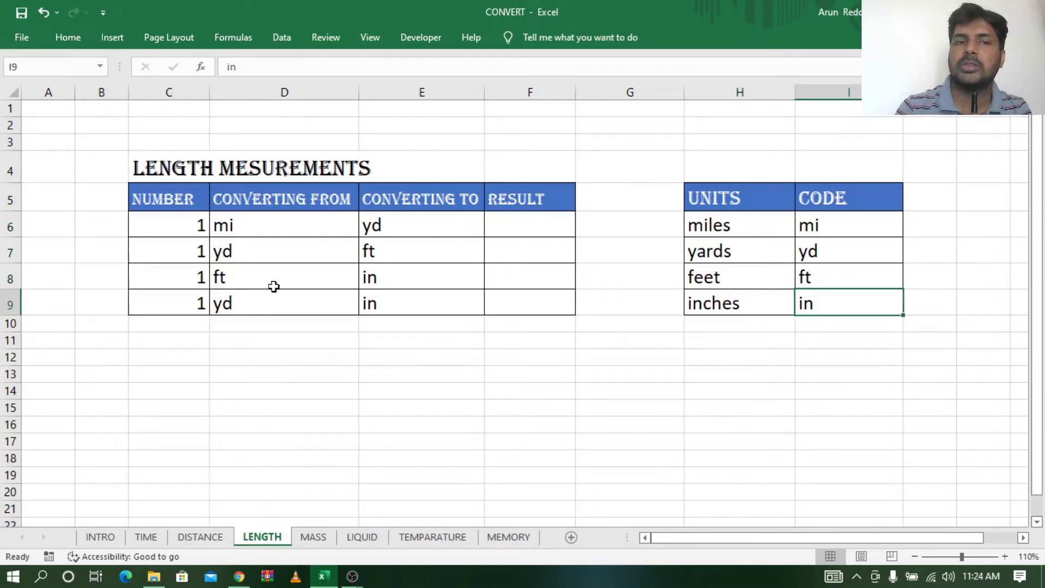
# Enter =CONVERT(C6,D6,E6) in F6 on LENGTH, converting 1 mi to 1760 yd.
pyautogui.click(520, 227)
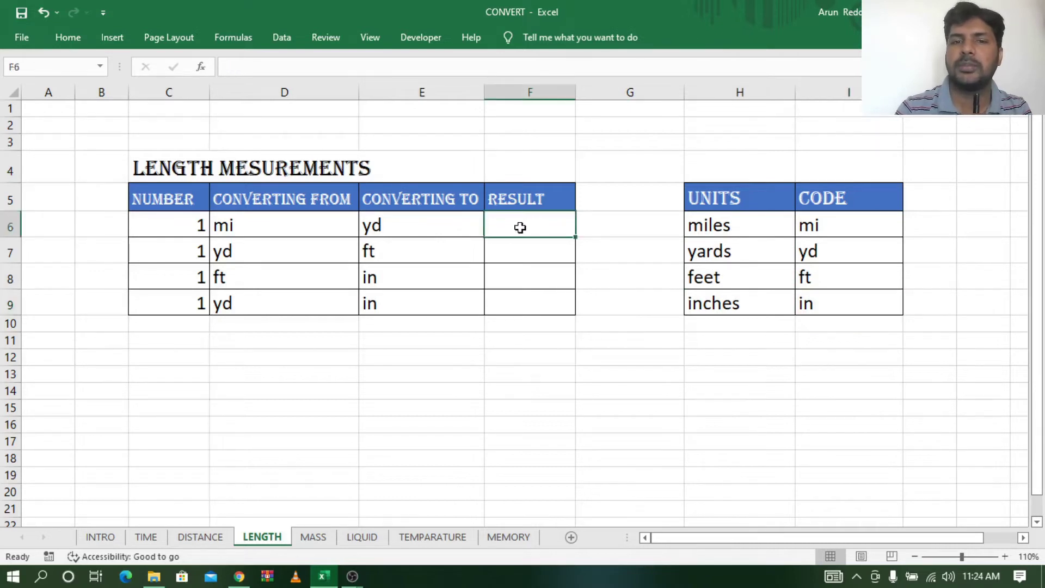
pyautogui.write('=co')
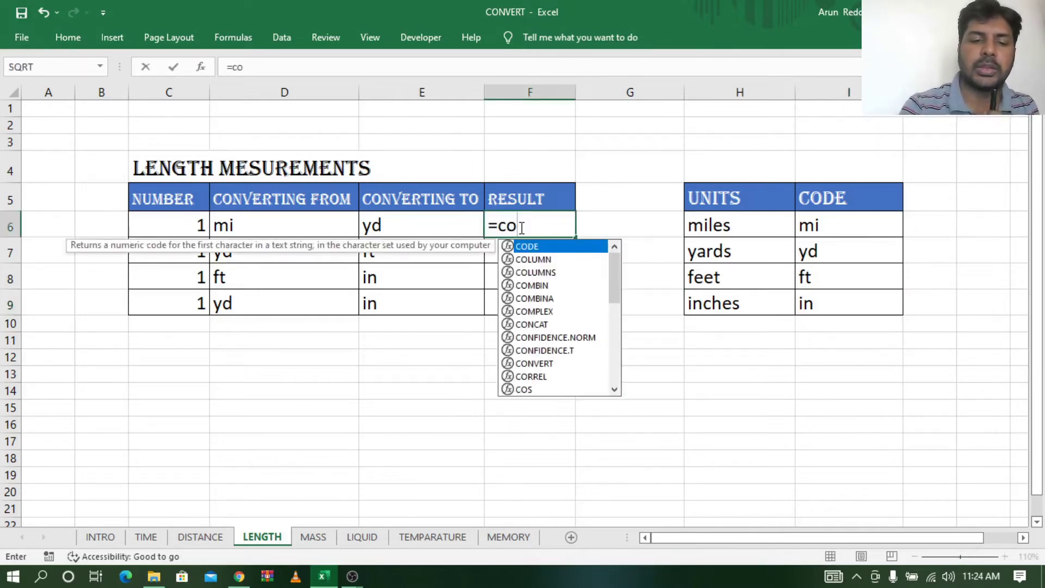
pyautogui.write('ver')
pyautogui.press('BackSpace')
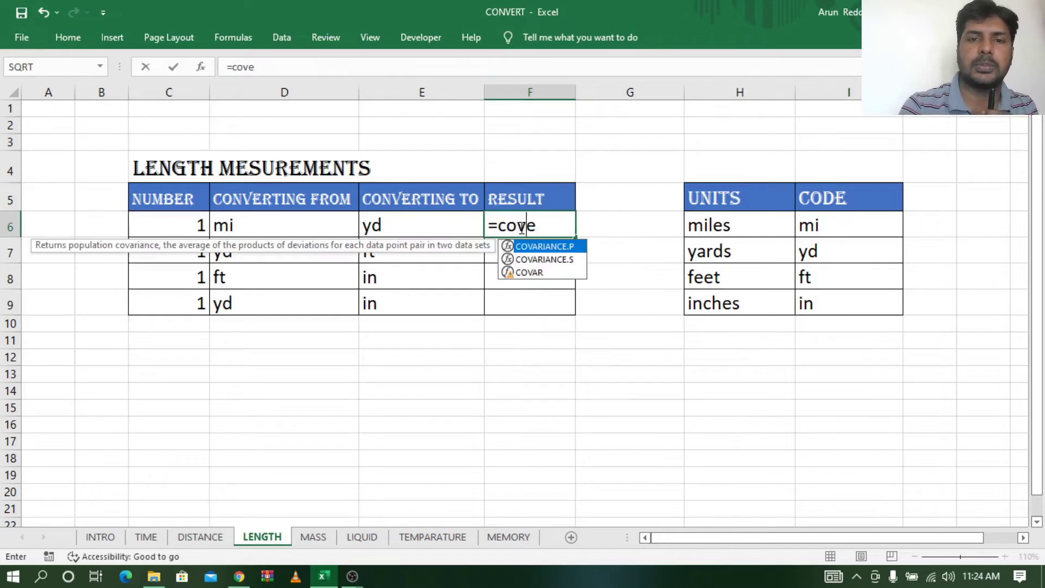
pyautogui.press('BackSpace')
pyautogui.press('BackSpace')
pyautogui.write('nvert(')
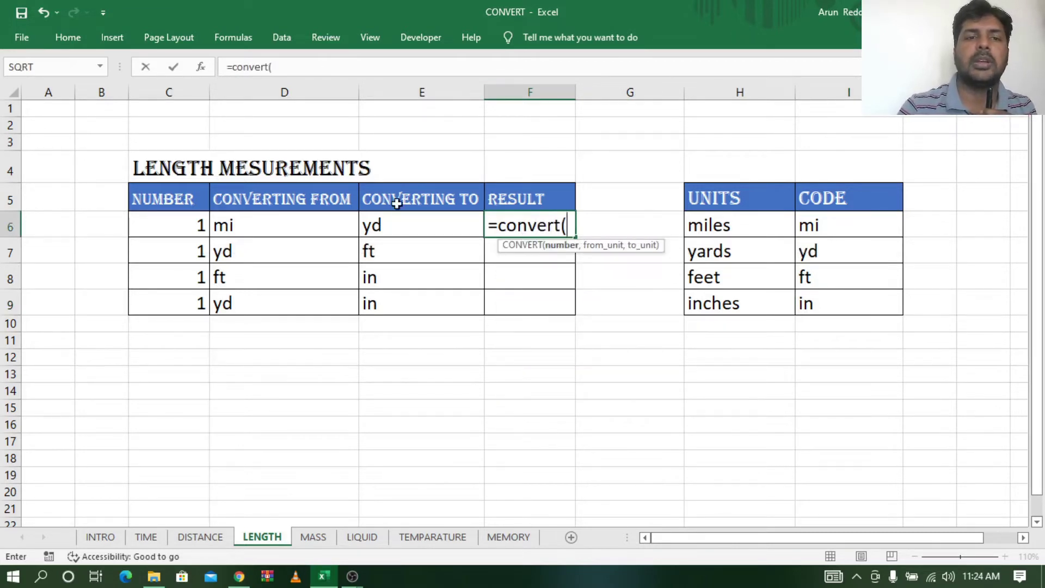
pyautogui.click(170, 222)
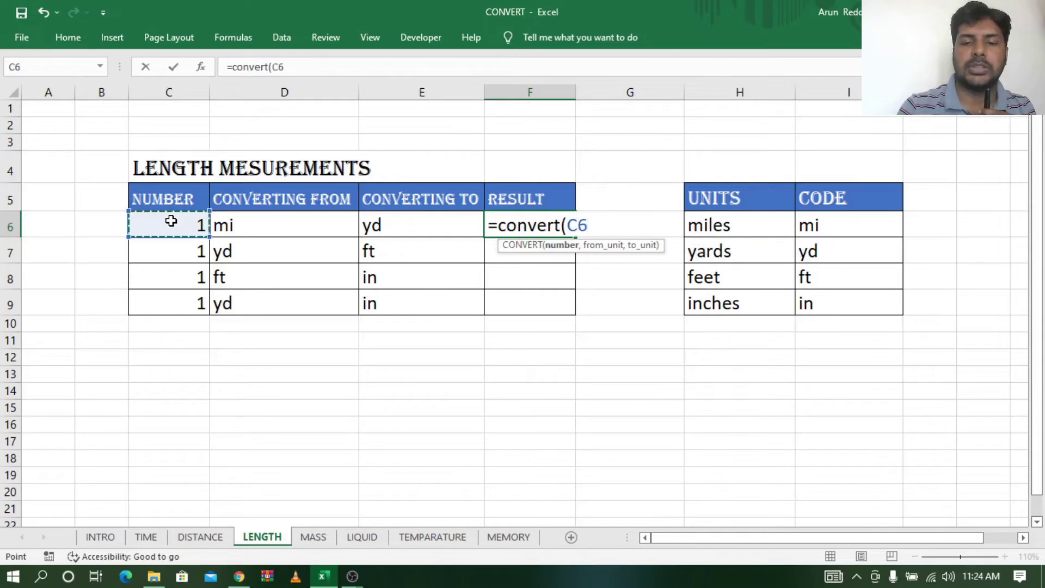
pyautogui.write(',')
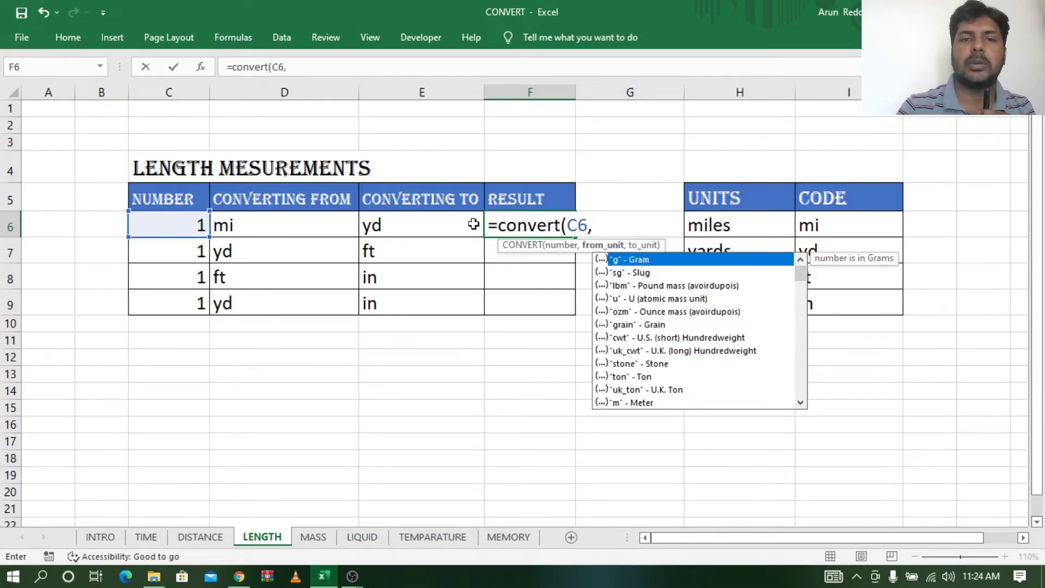
pyautogui.click(263, 224)
pyautogui.write(',')
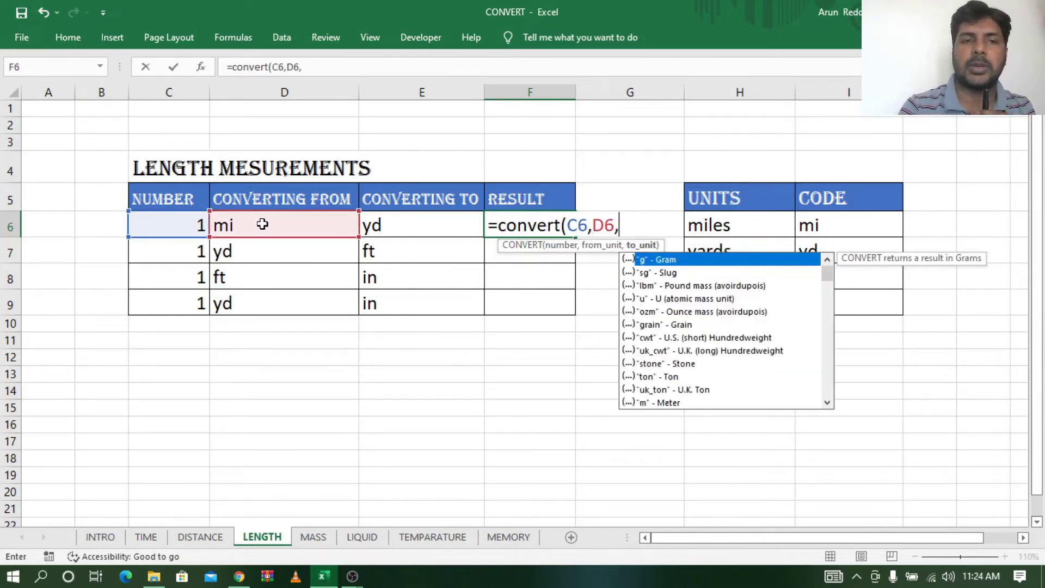
pyautogui.click(425, 225)
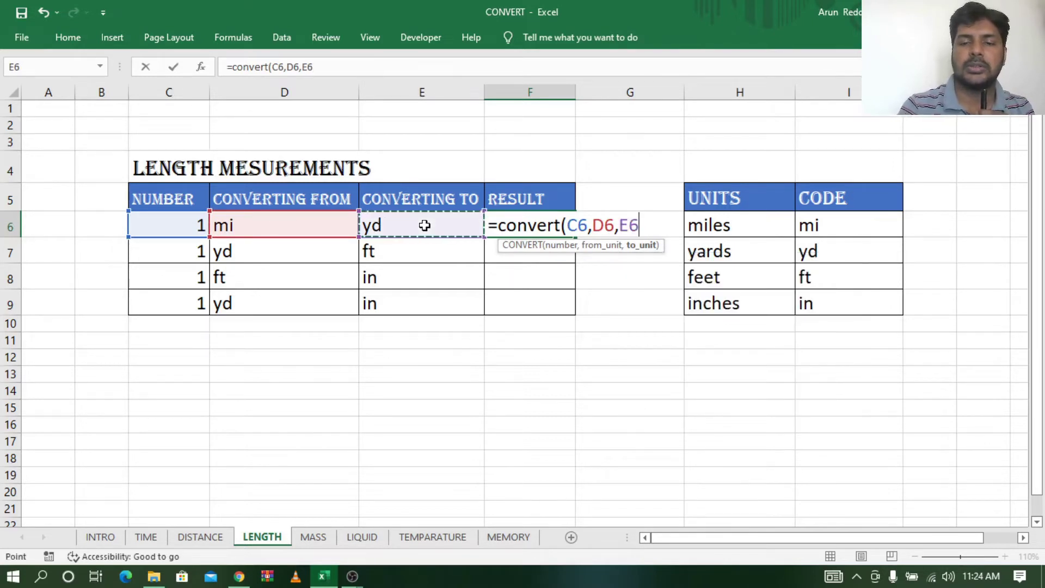
pyautogui.write(')')
pyautogui.press('Return')
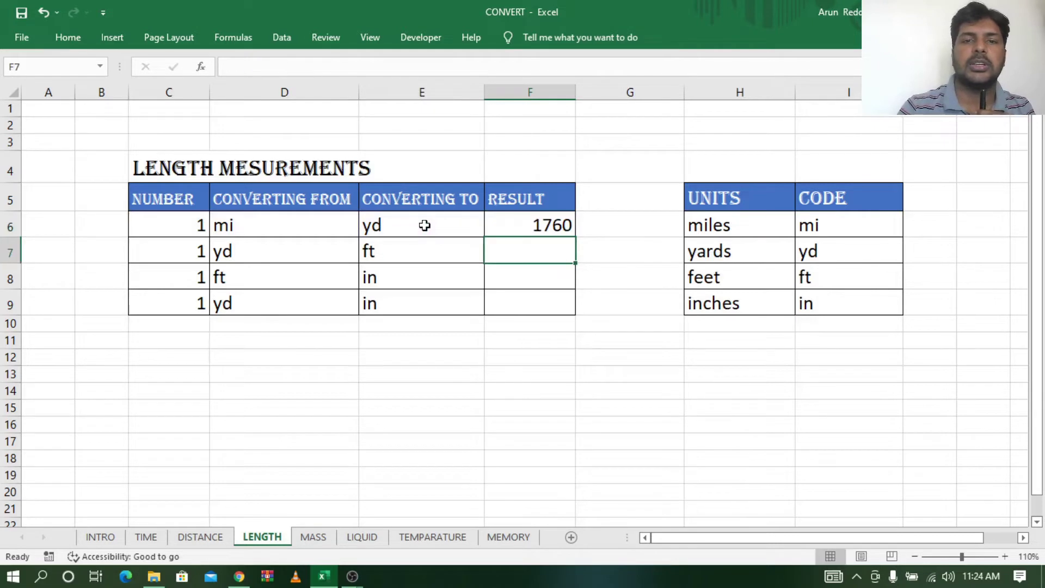
# Undo the overfill into row 10 and refill F6's formula down to F9 only.
pyautogui.click(544, 222)
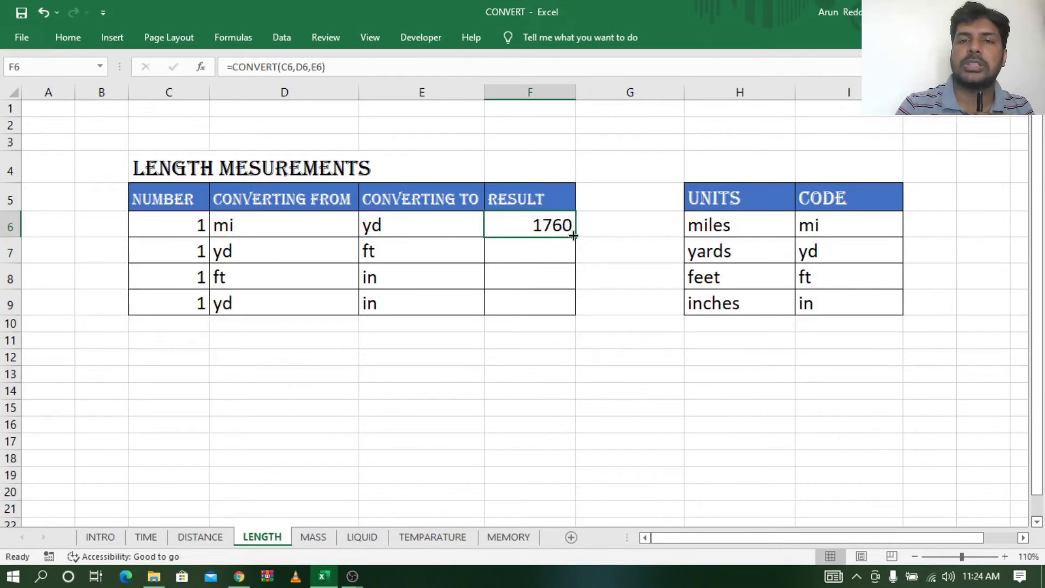
pyautogui.moveTo(575, 235); pyautogui.dragTo(561, 325)
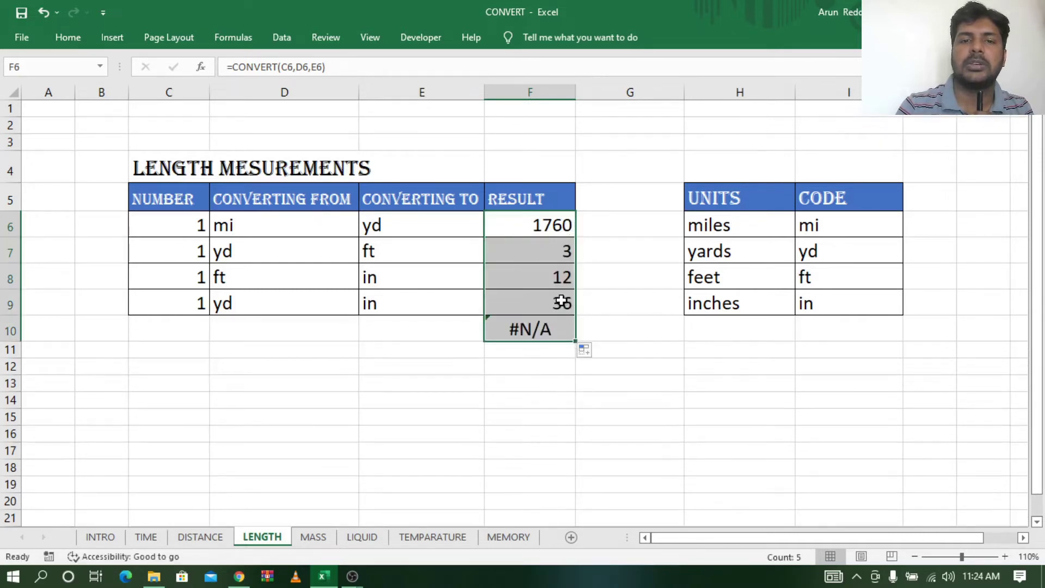
pyautogui.hotkey('ctrl', 'z')
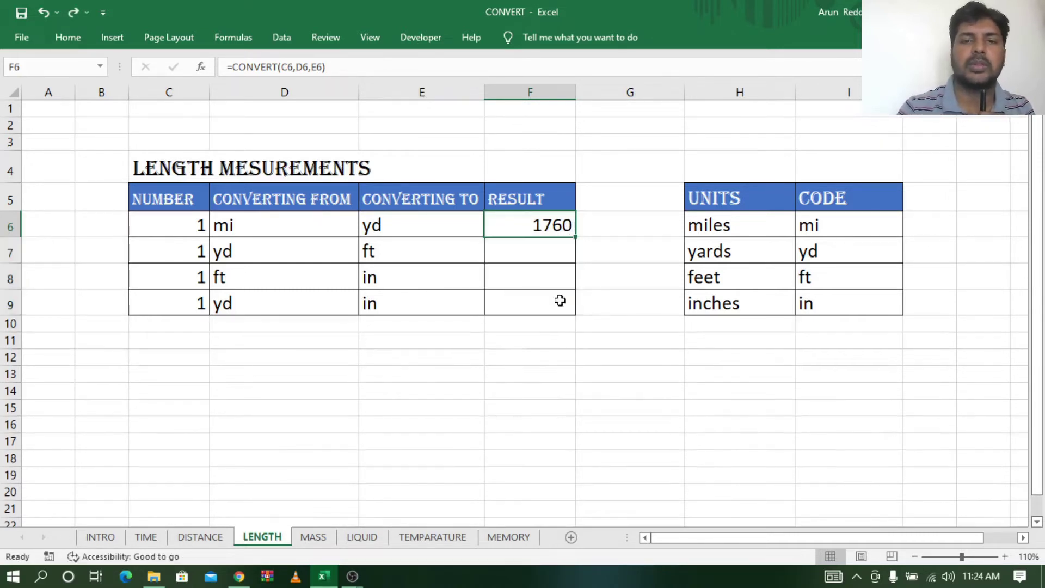
pyautogui.moveTo(575, 237); pyautogui.dragTo(575, 311)
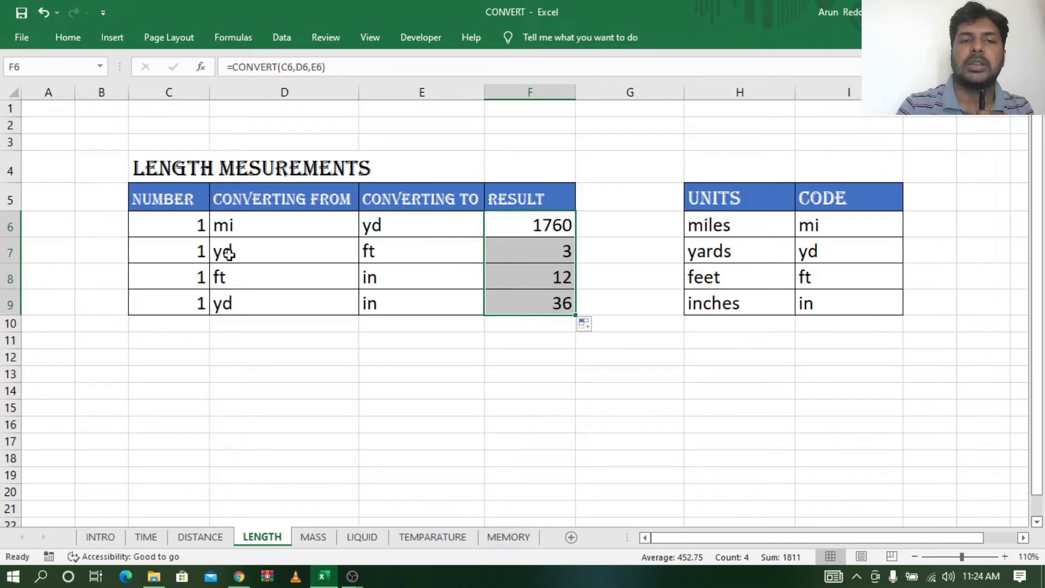
# Check the units and formulas in rows 7–9, which show 3, 12 and 36.
pyautogui.click(396, 252)
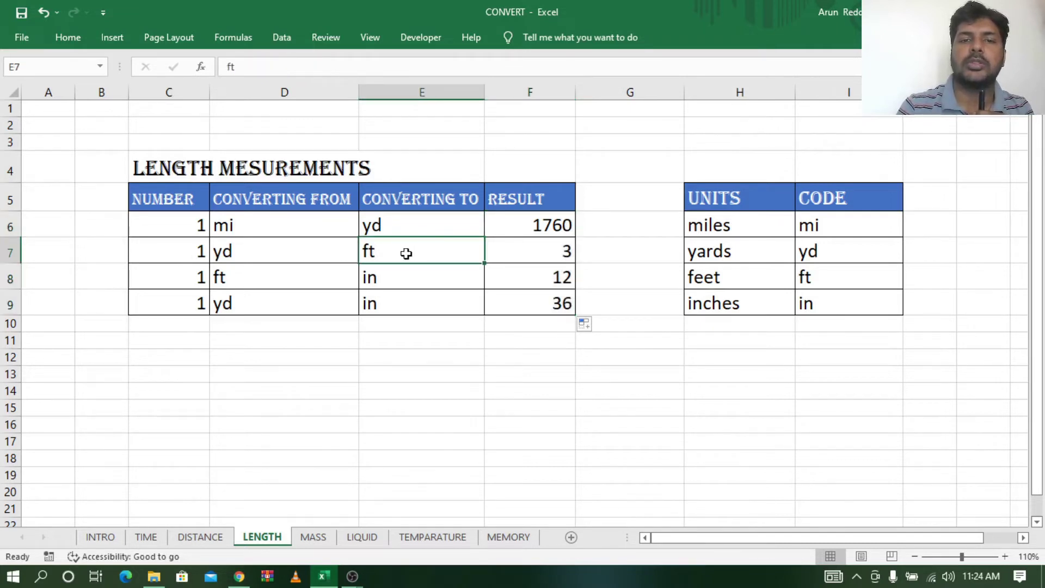
pyautogui.click(531, 254)
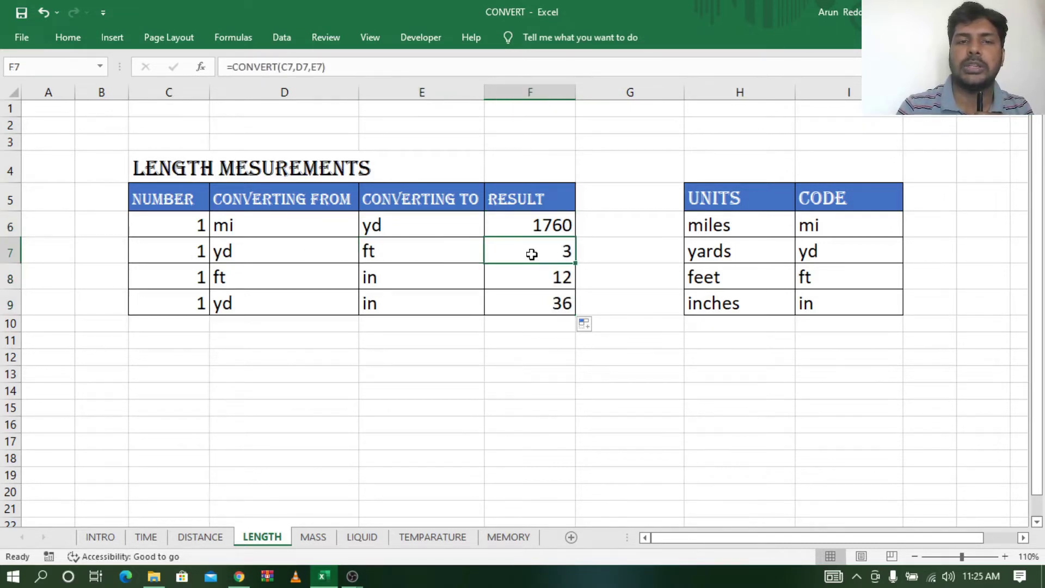
pyautogui.click(197, 279)
pyautogui.click(238, 279)
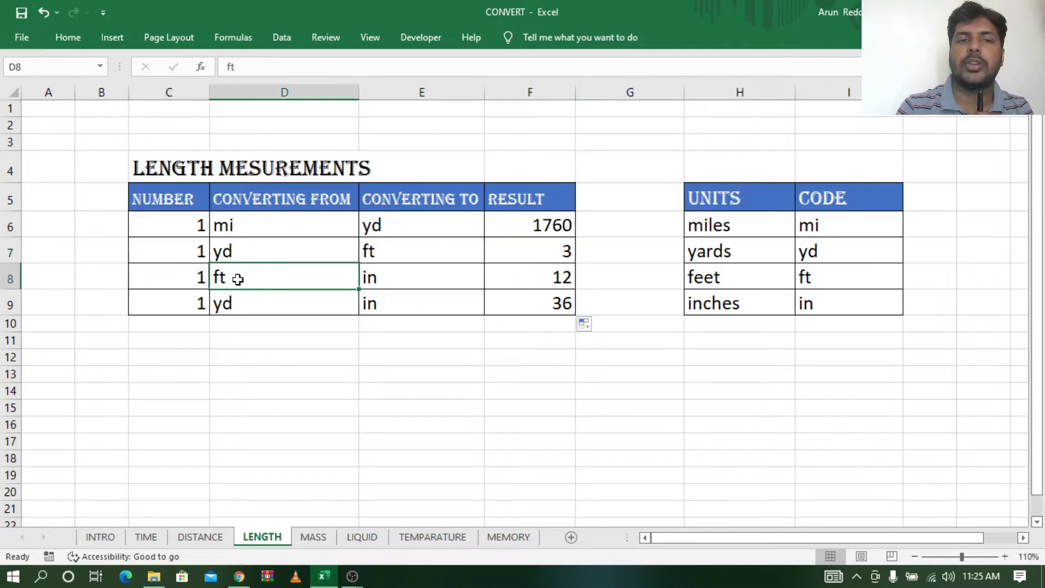
pyautogui.click(404, 278)
pyautogui.click(563, 277)
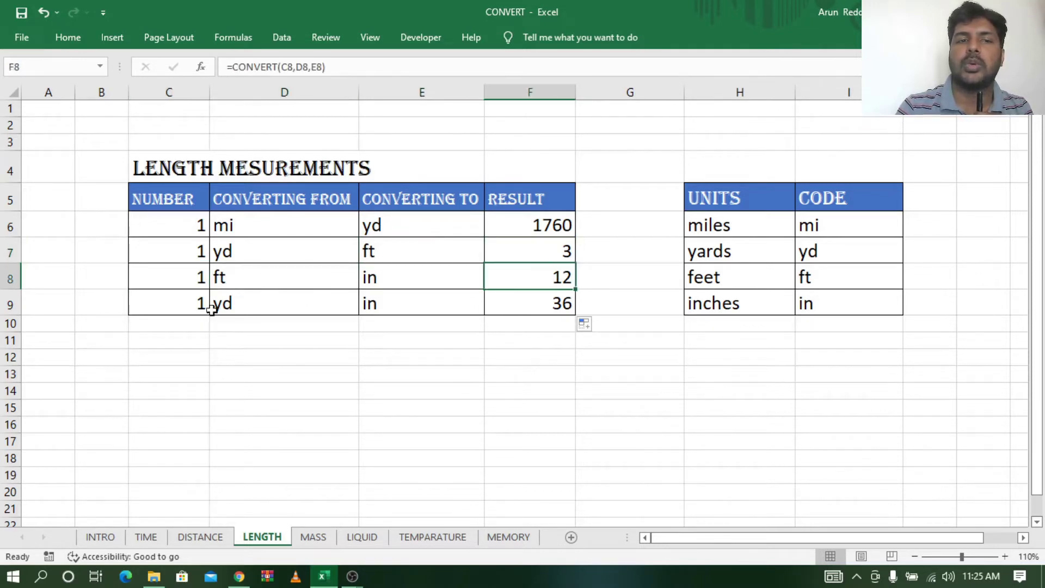
pyautogui.click(266, 306)
pyautogui.click(403, 301)
pyautogui.click(545, 303)
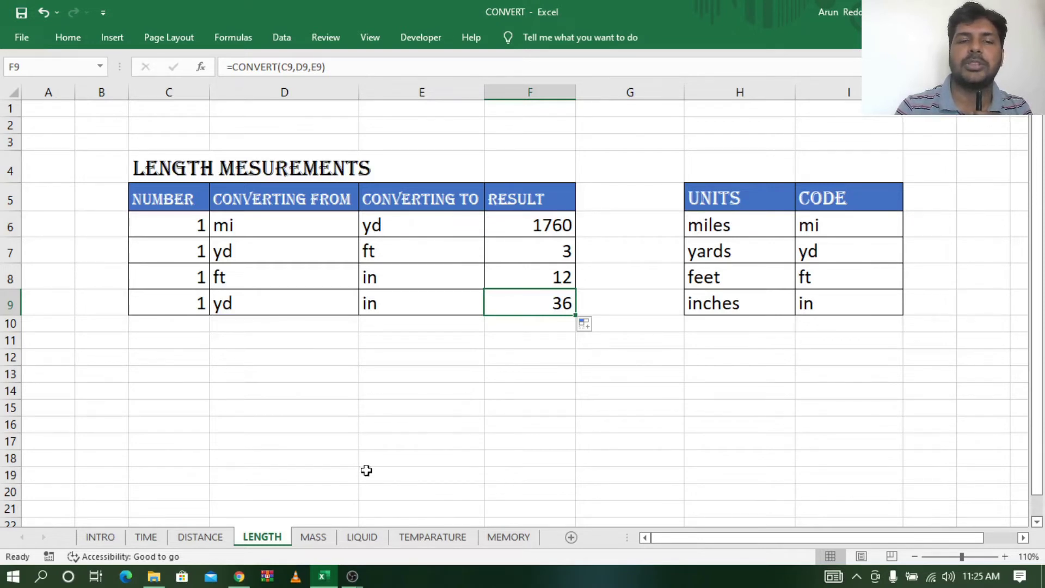
# Switch to the MASS sheet and review the unit names: tonnes, kilogram, pounds and gram.
pyautogui.click(316, 537)
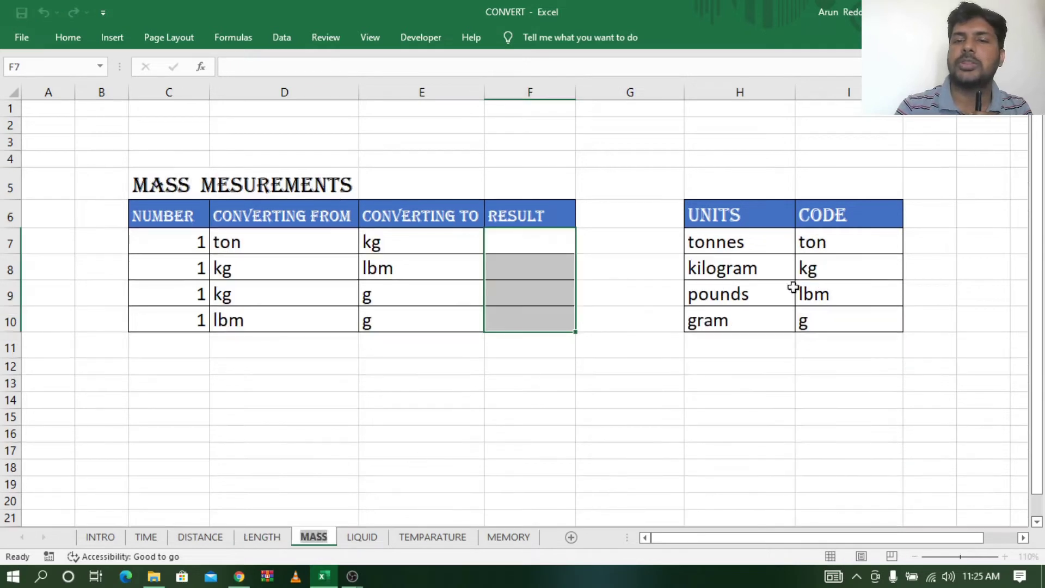
pyautogui.click(757, 248)
pyautogui.click(747, 272)
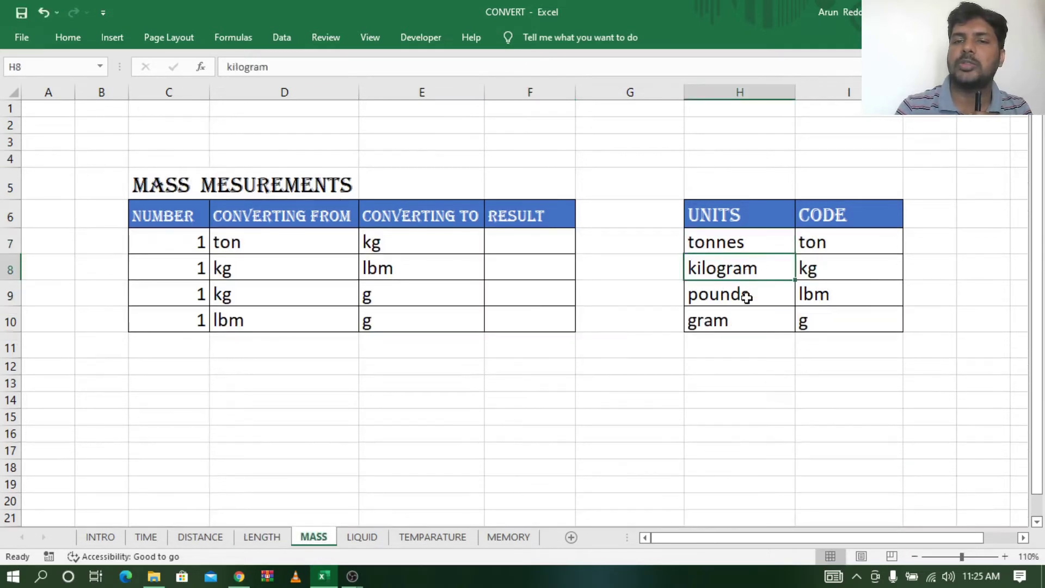
pyautogui.click(747, 297)
pyautogui.click(744, 322)
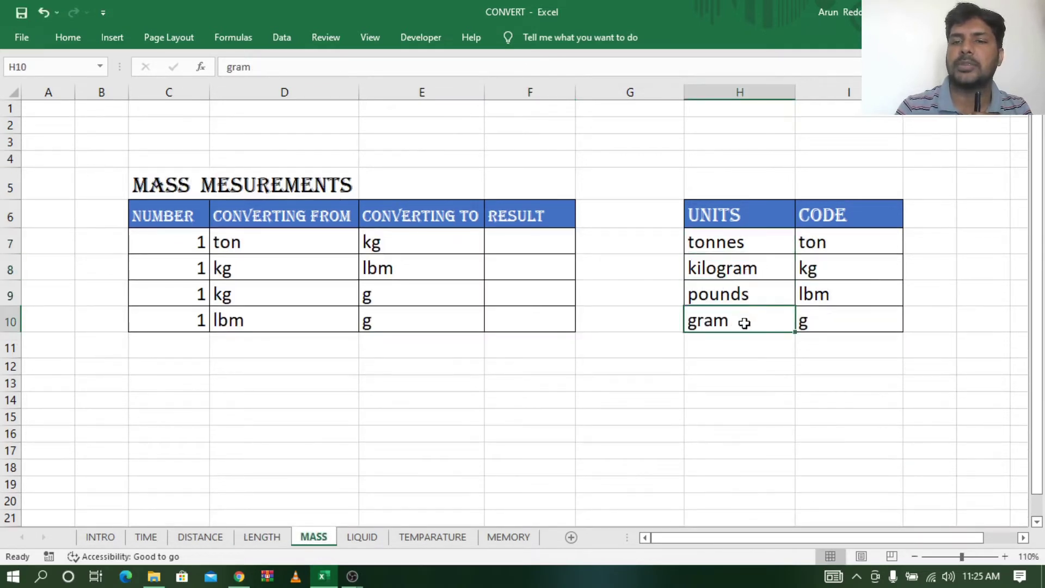
# Check the mass unit codes ton, kg, lbm and g.
pyautogui.click(823, 245)
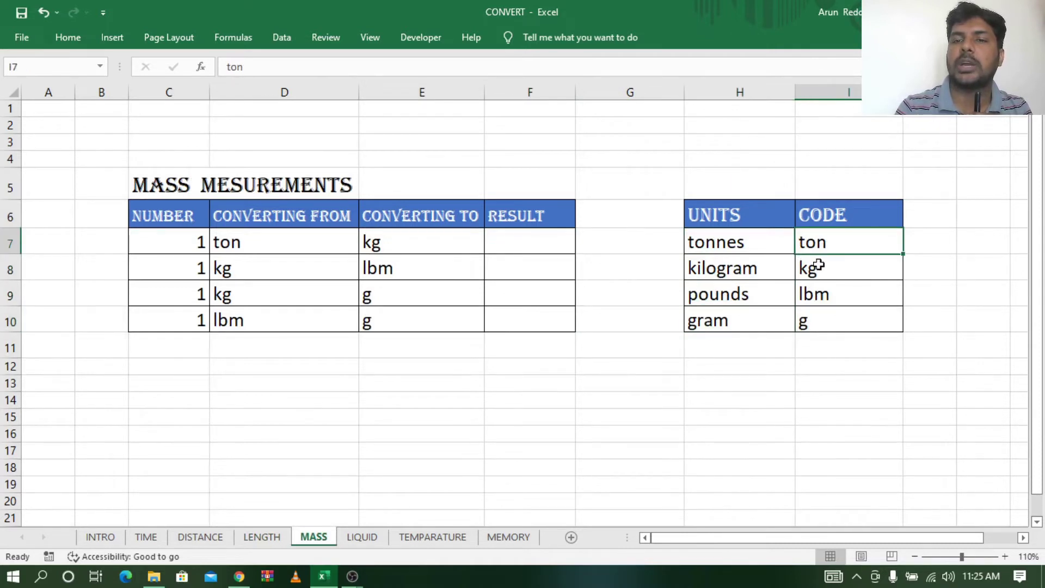
pyautogui.click(819, 266)
pyautogui.click(723, 303)
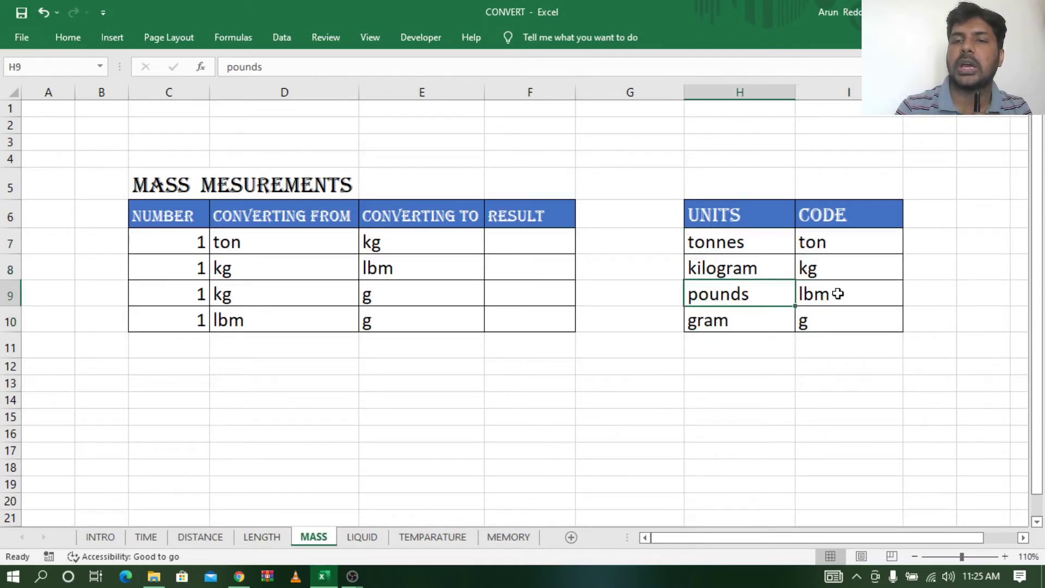
pyautogui.click(837, 294)
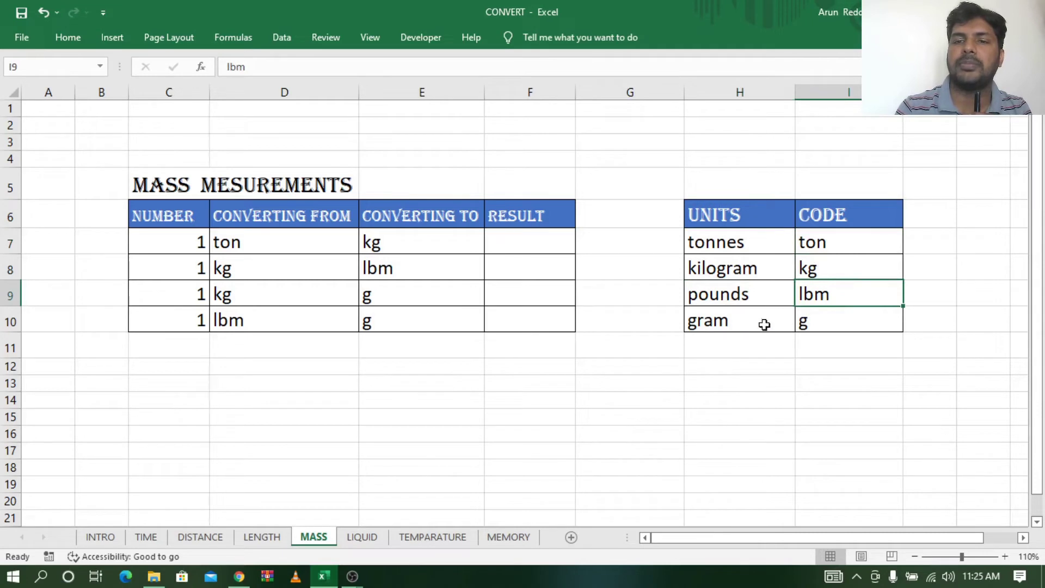
pyautogui.click(713, 323)
pyautogui.click(849, 323)
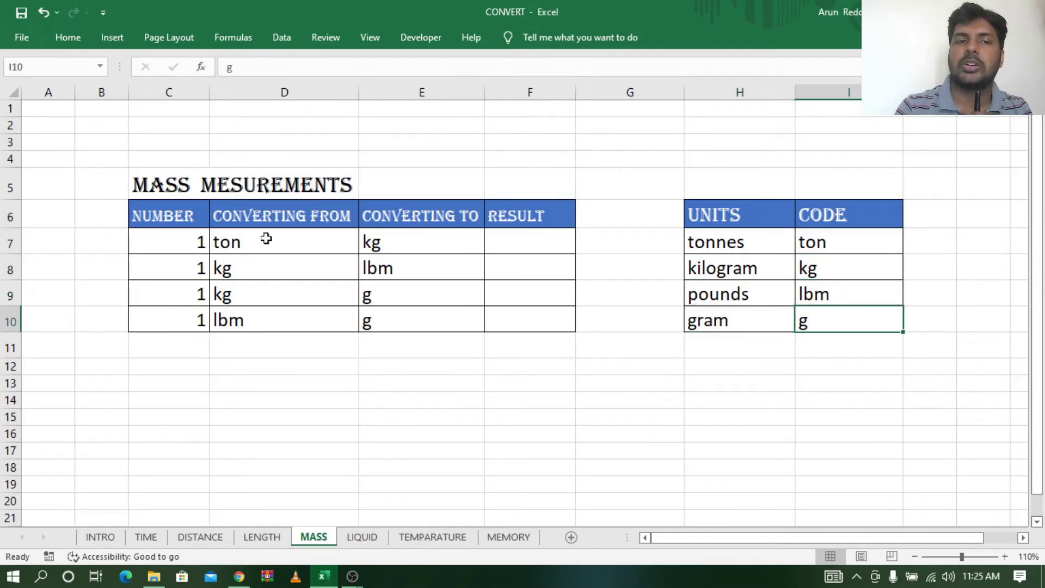
# Review row 7's value, source and target units, and select F7 for the formula.
pyautogui.click(187, 246)
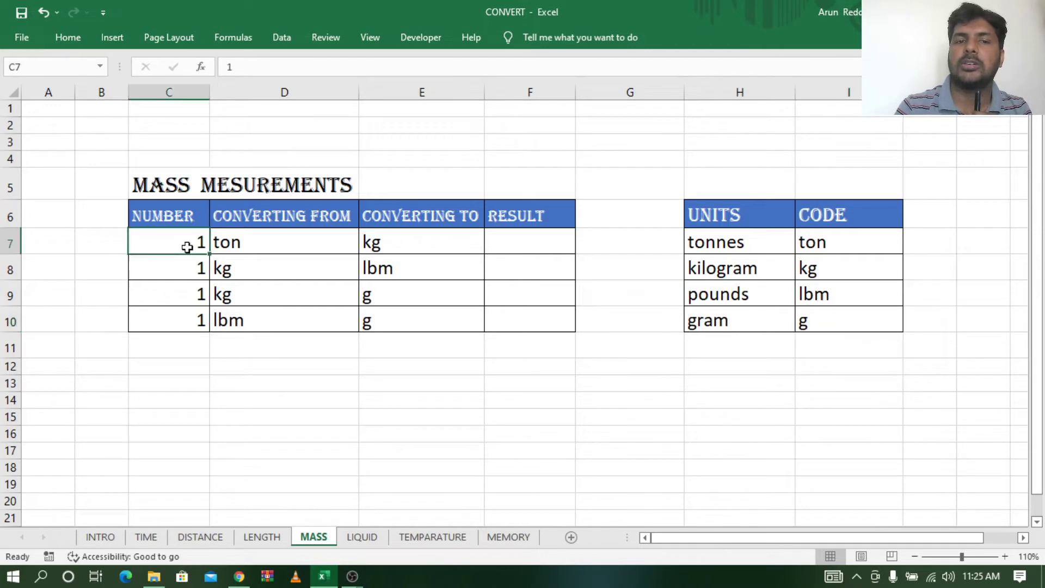
pyautogui.click(260, 251)
pyautogui.click(436, 243)
pyautogui.click(529, 244)
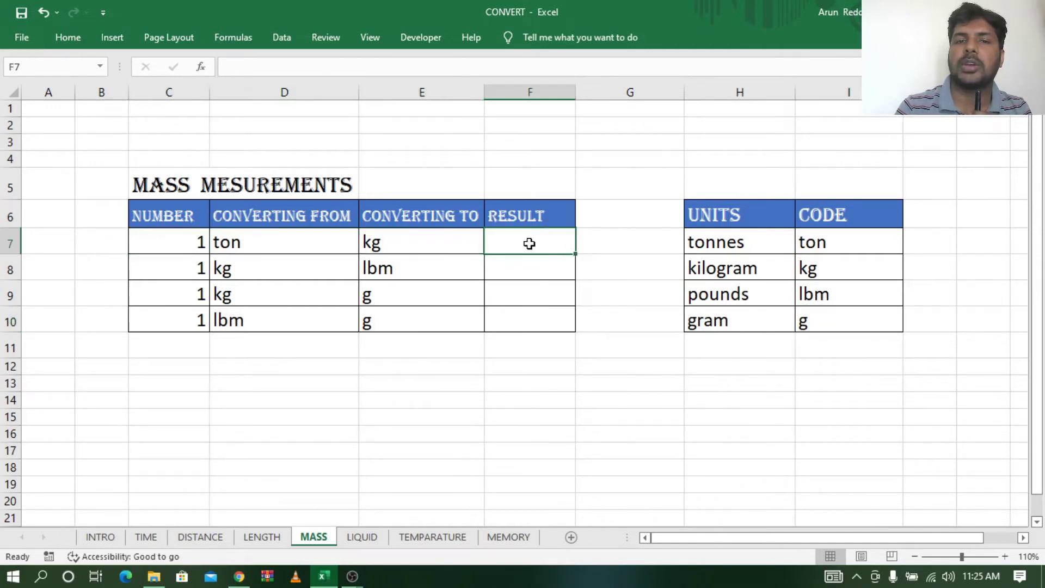
# Enter =CONVERT(C7,D7,E7) in F7 so 1 ton converts to 907.1847 kg.
pyautogui.doubleClick(529, 243)
pyautogui.write('=c')
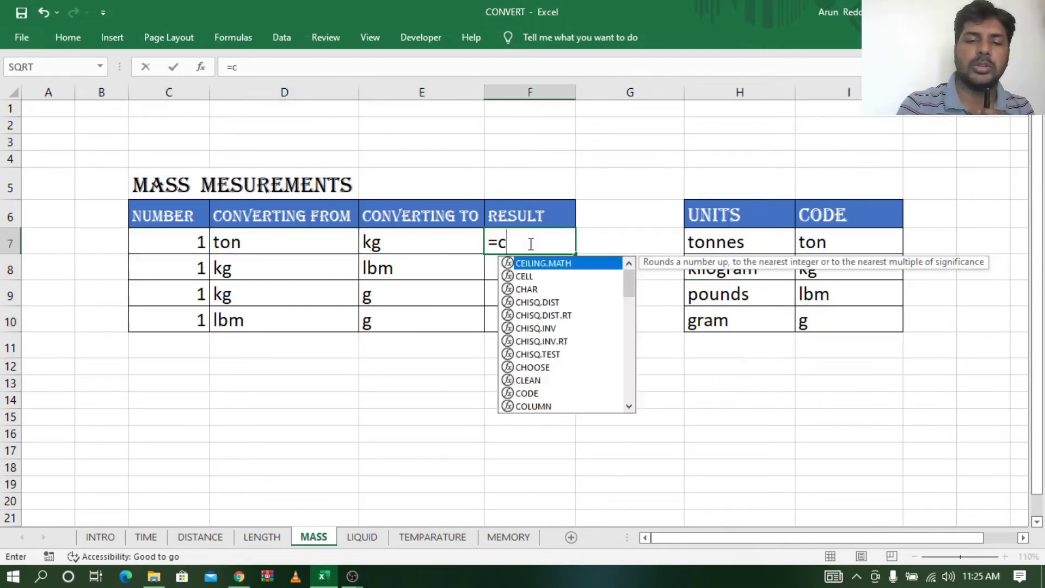
pyautogui.write('onvert')
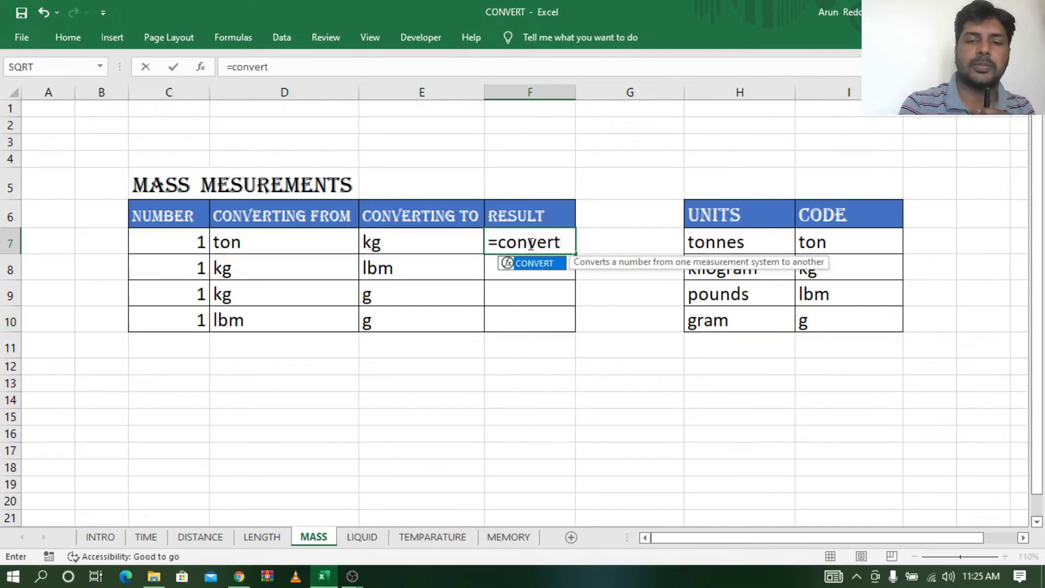
pyautogui.write('(')
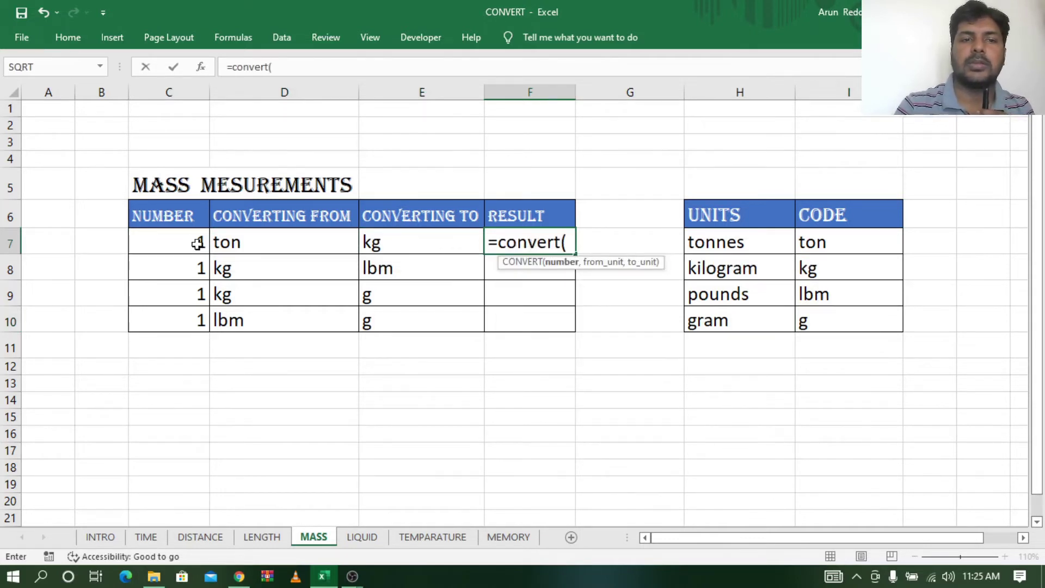
pyautogui.click(197, 243)
pyautogui.write(',')
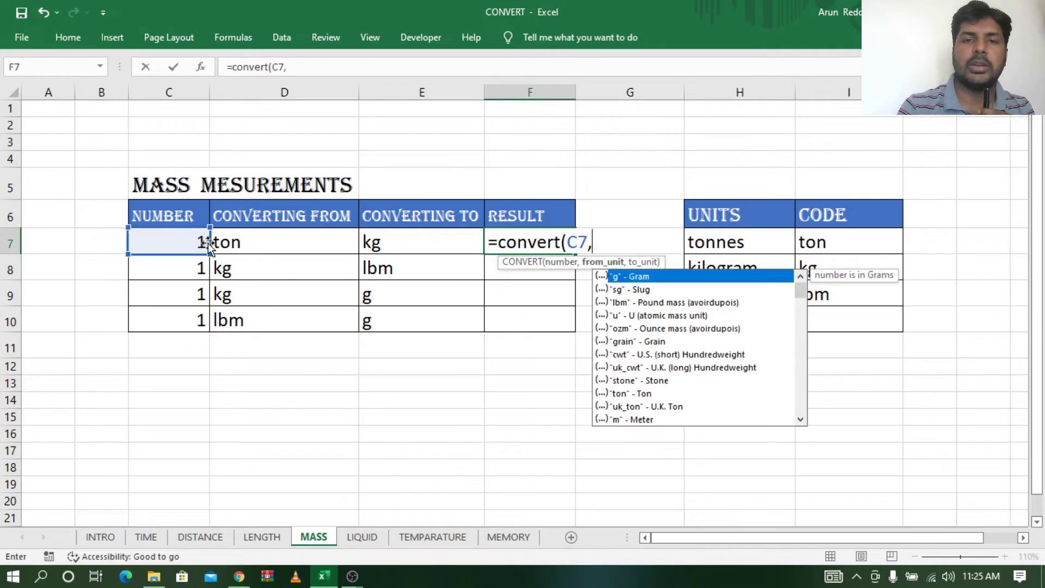
pyautogui.click(268, 242)
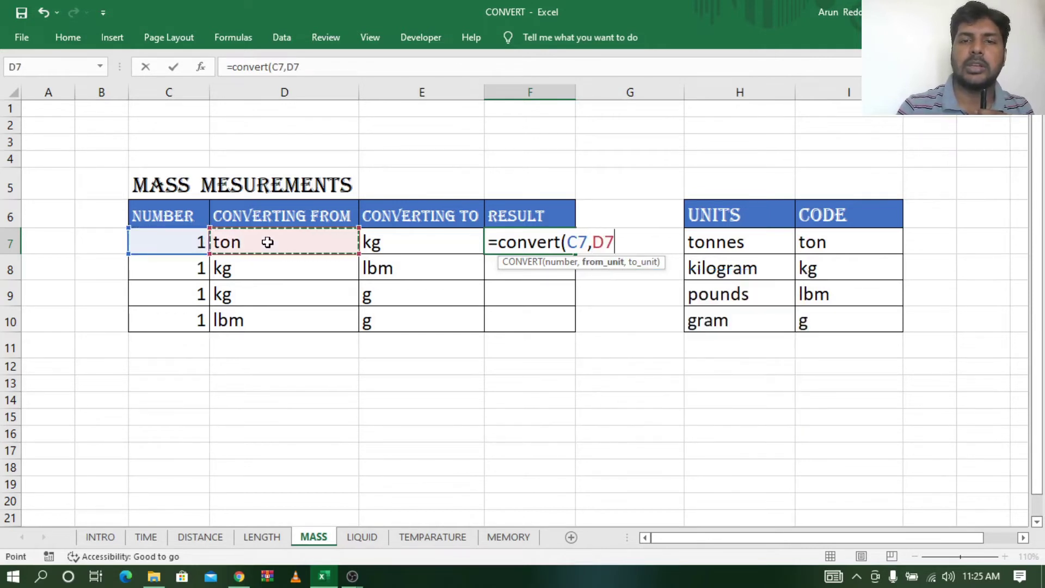
pyautogui.write(',')
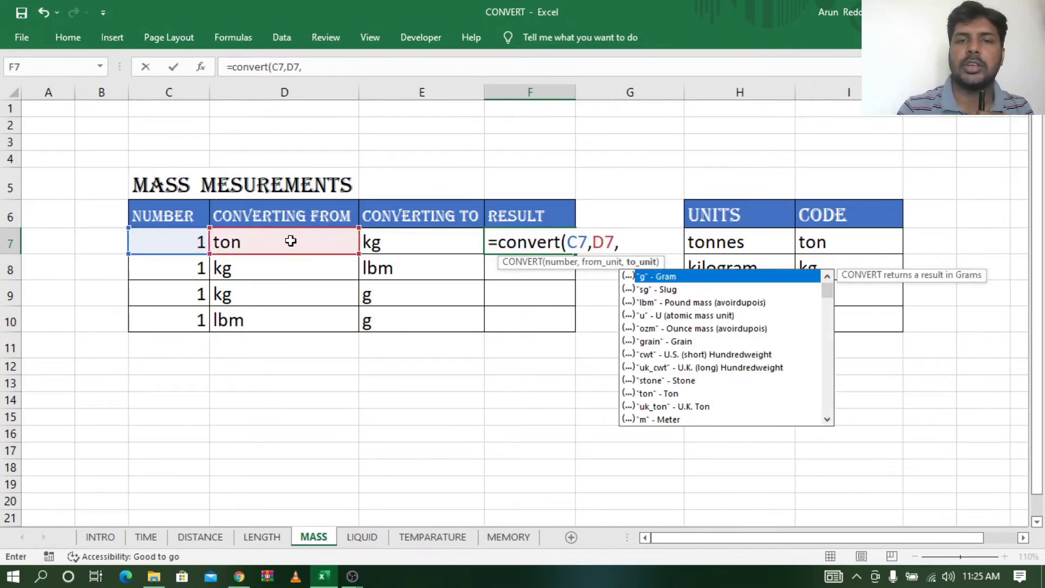
pyautogui.click(426, 241)
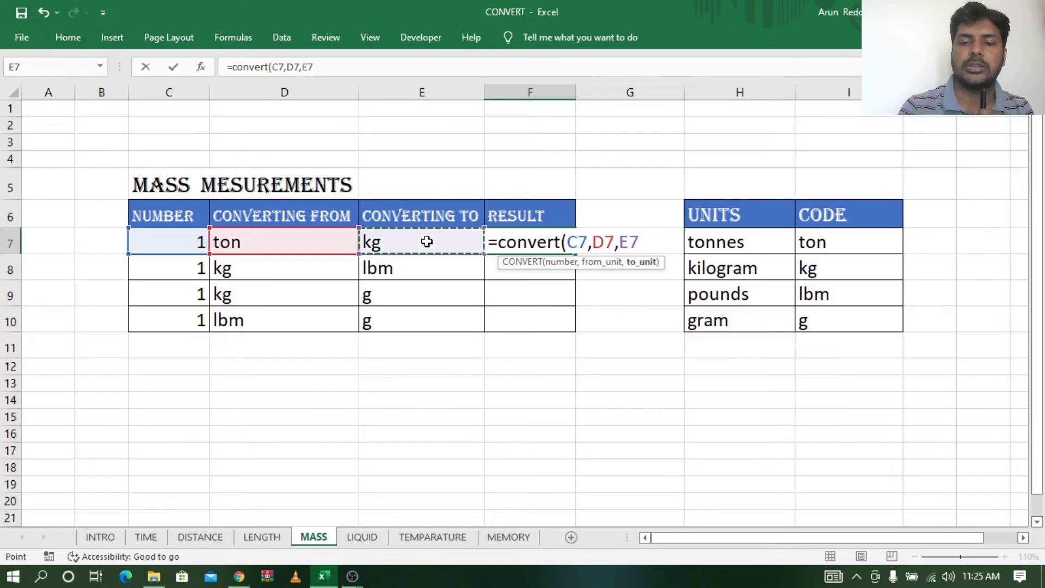
pyautogui.write(')')
pyautogui.press('Return')
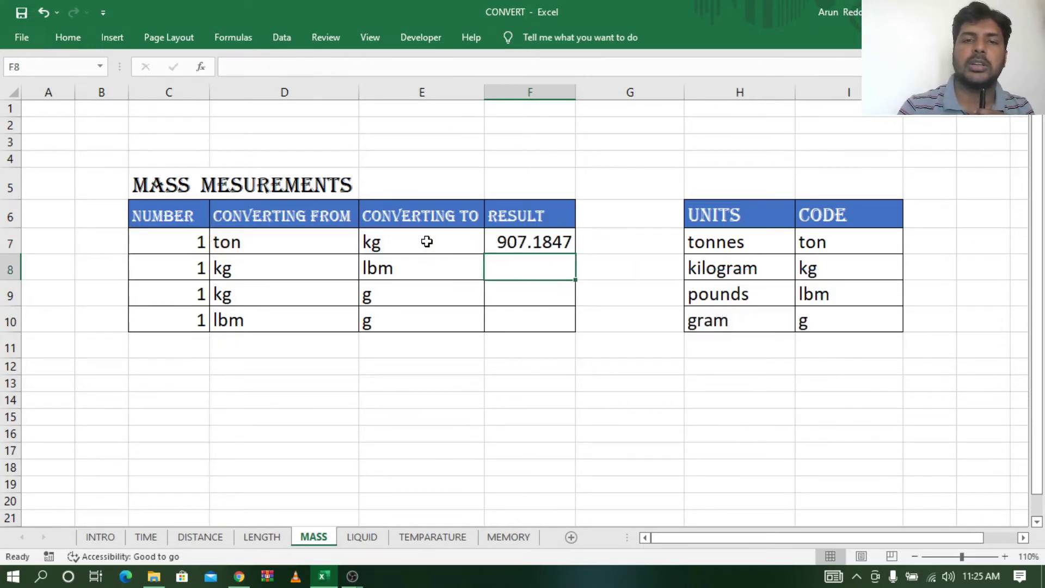
pyautogui.click(512, 241)
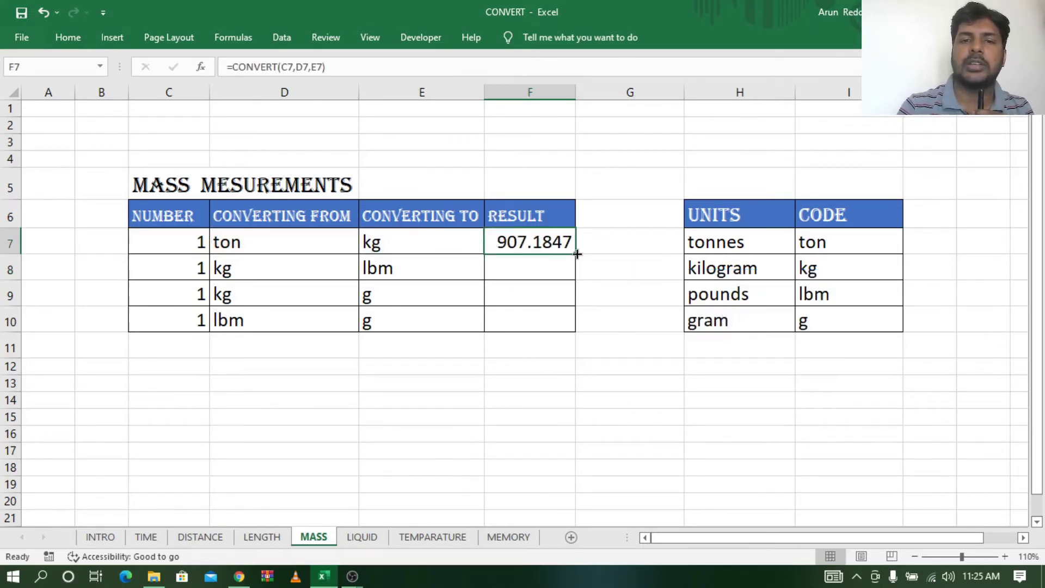
pyautogui.moveTo(577, 253); pyautogui.dragTo(571, 325)
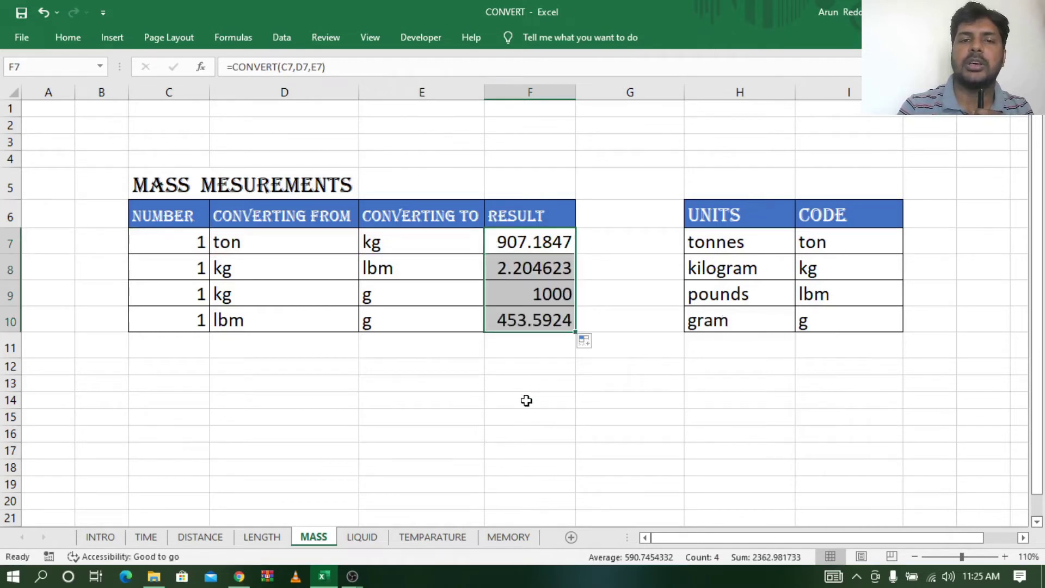
pyautogui.click(206, 242)
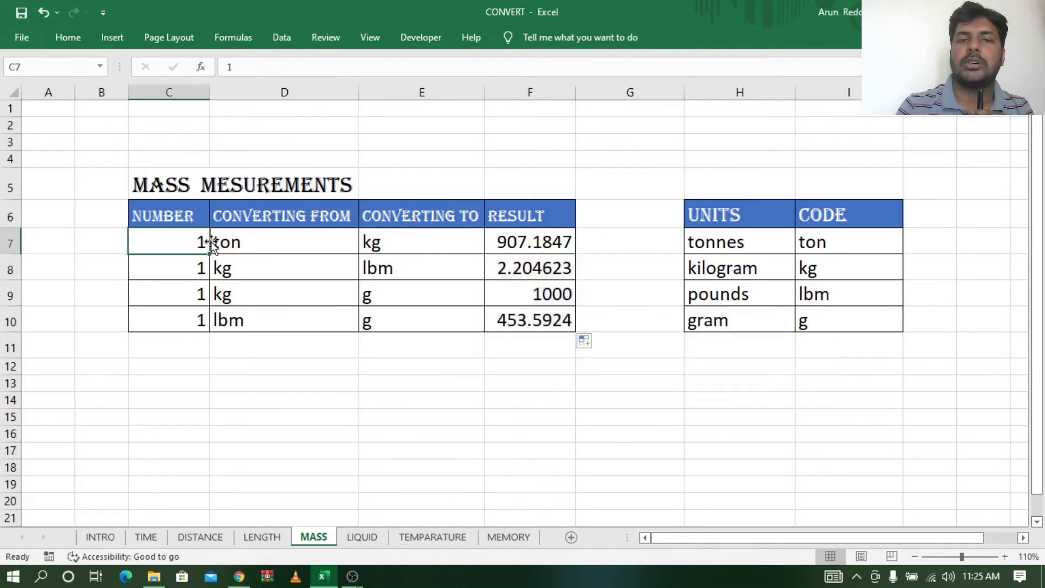
pyautogui.click(541, 244)
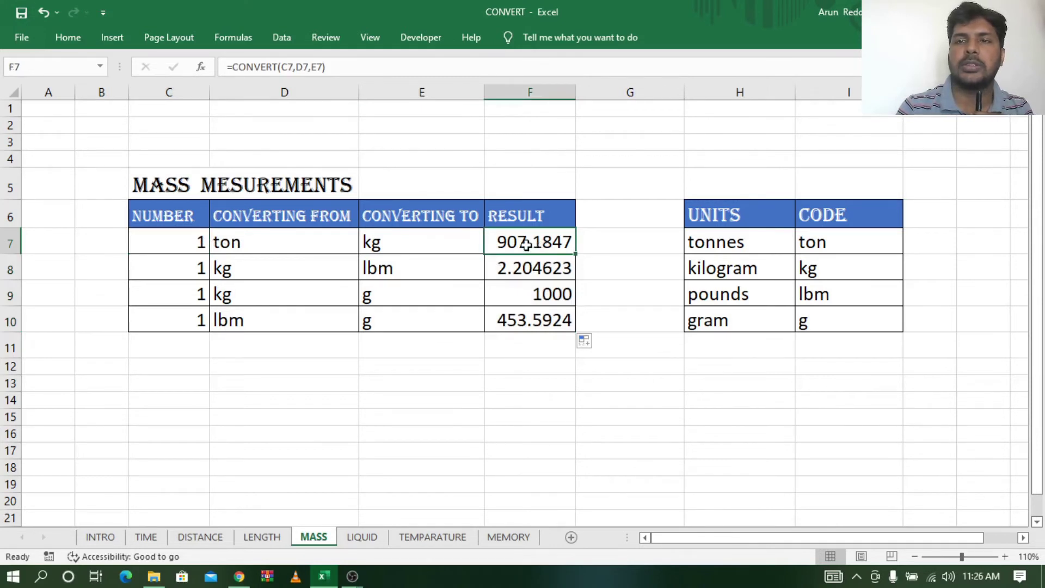
pyautogui.click(201, 270)
pyautogui.click(245, 269)
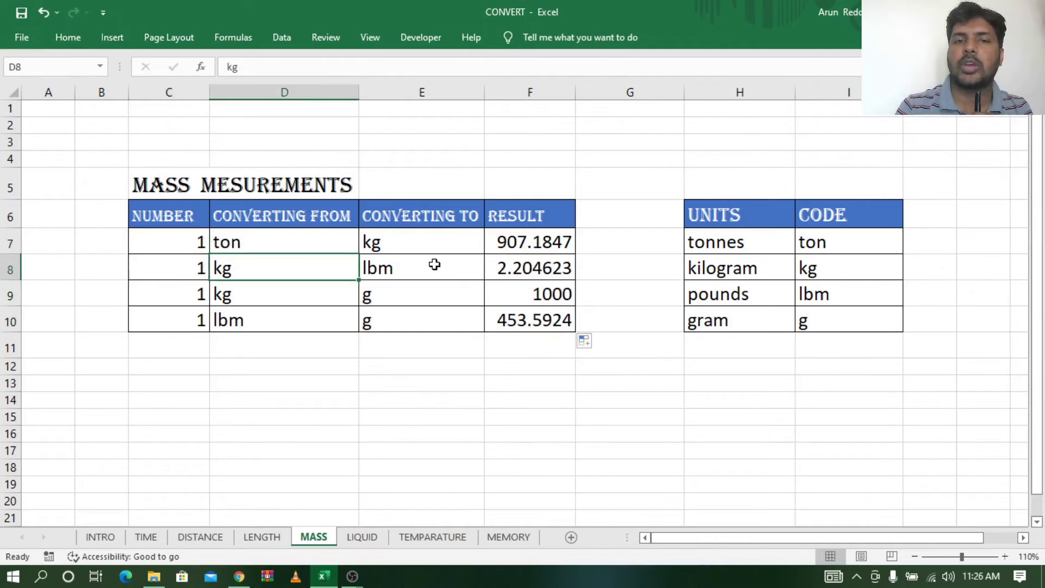
pyautogui.click(416, 270)
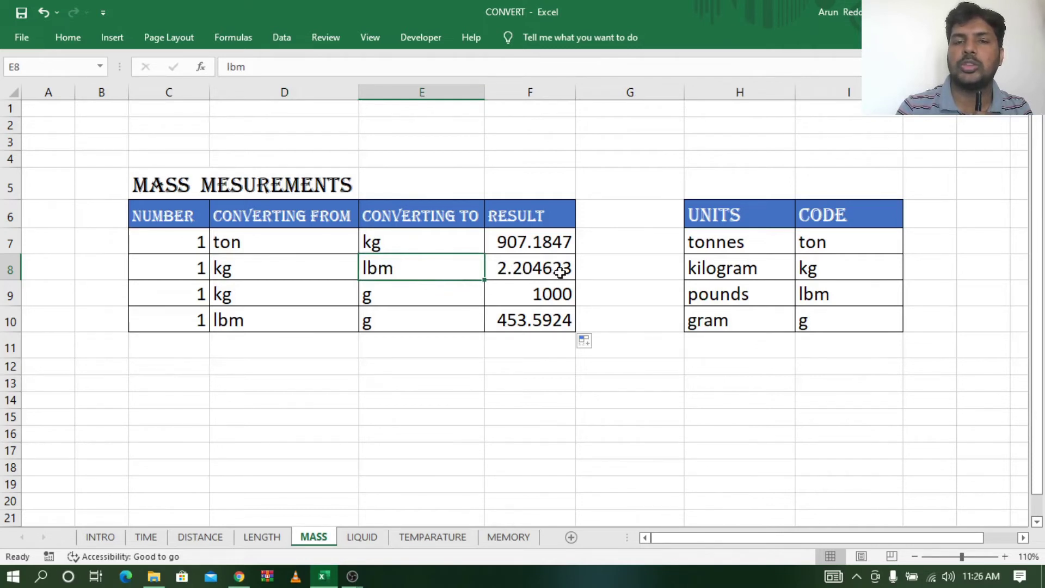
pyautogui.click(187, 298)
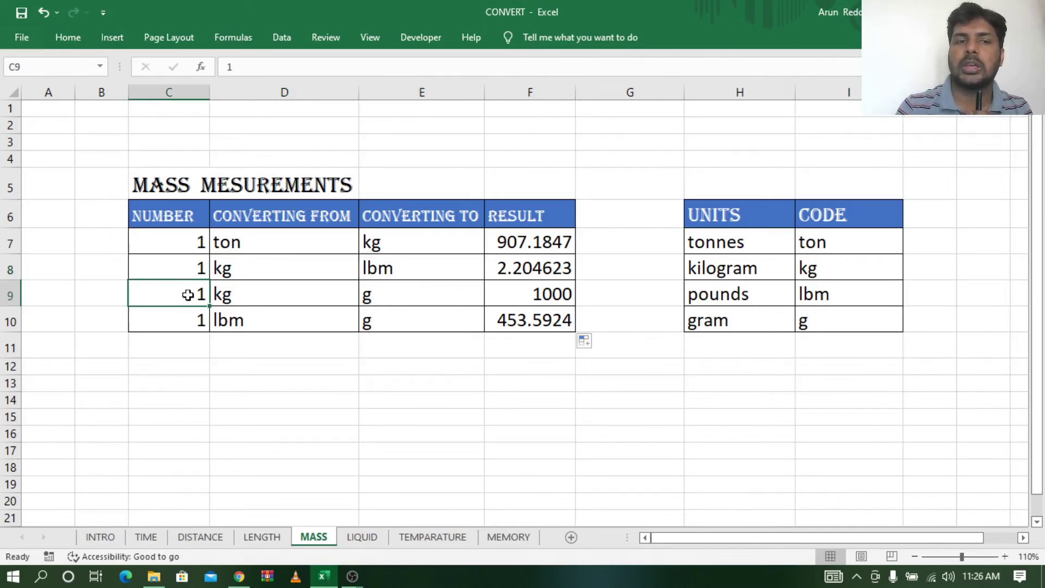
pyautogui.click(274, 299)
pyautogui.click(409, 298)
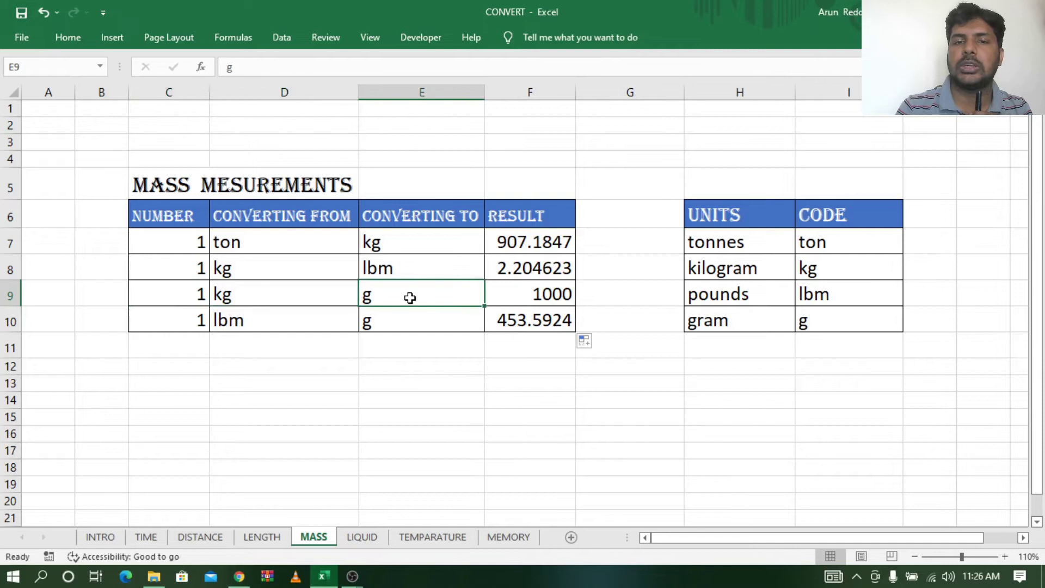
pyautogui.click(549, 294)
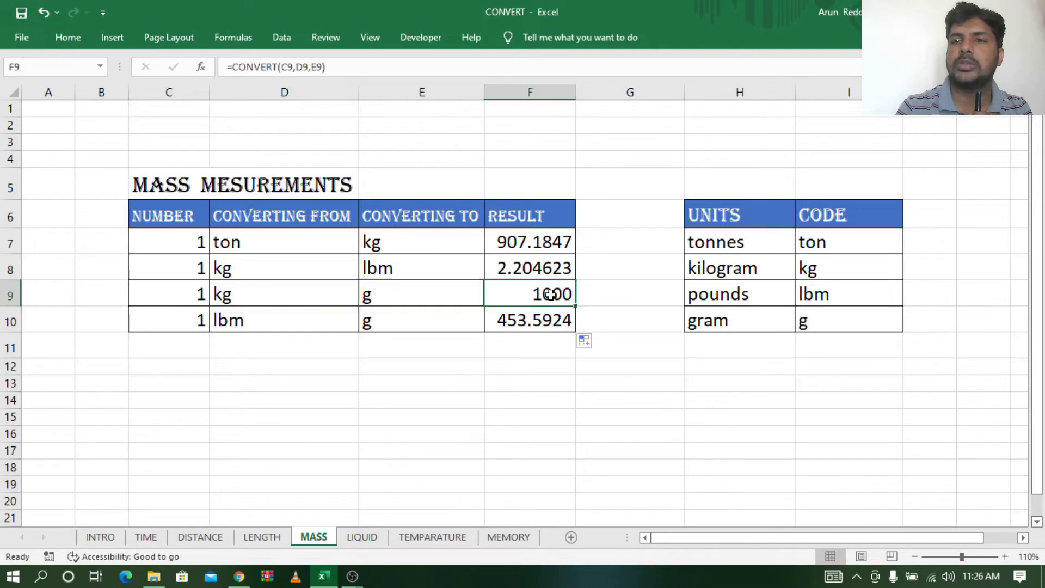
pyautogui.click(187, 322)
pyautogui.click(416, 321)
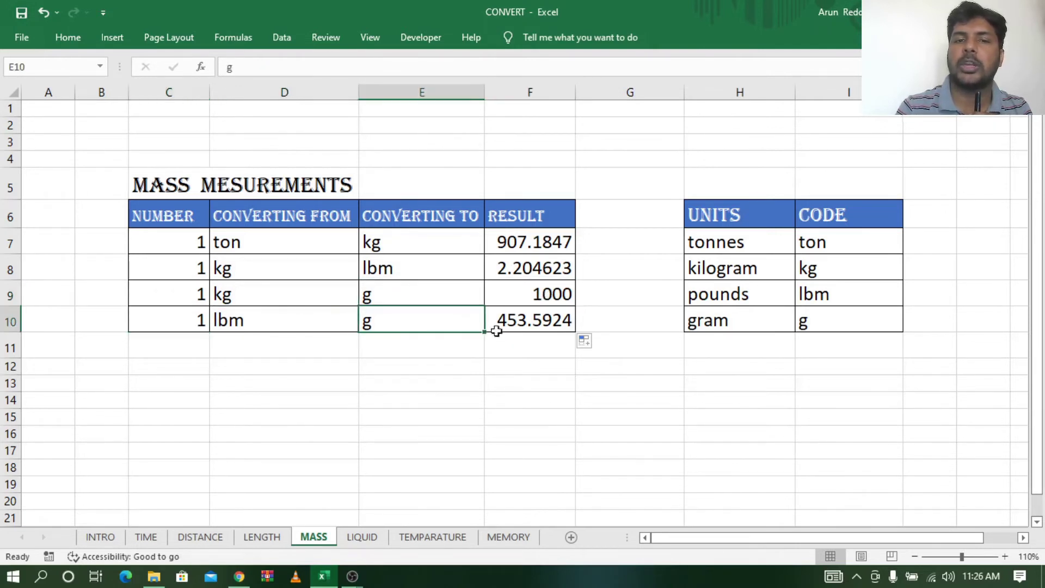
pyautogui.click(535, 320)
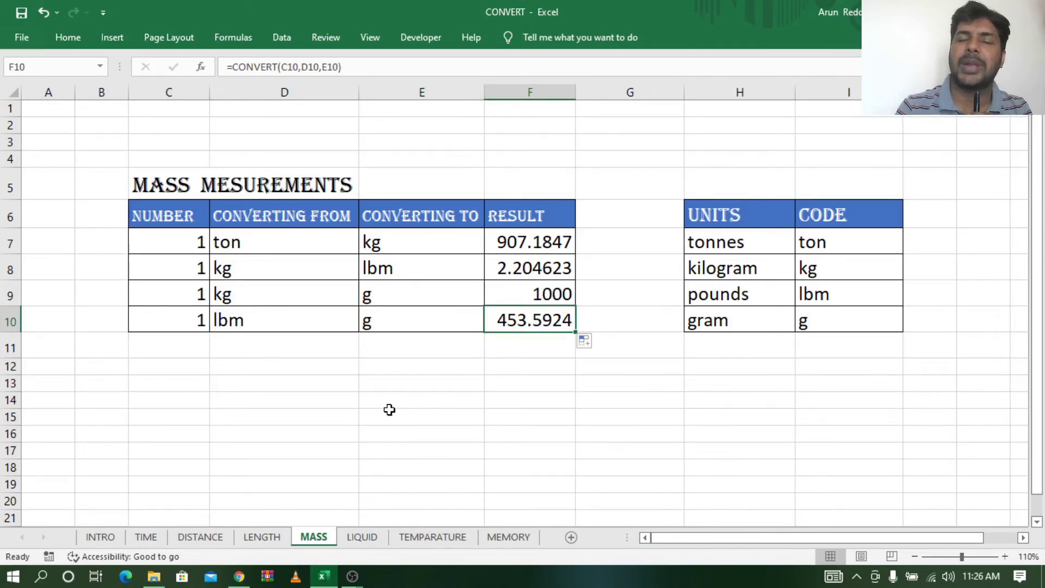
pyautogui.click(360, 538)
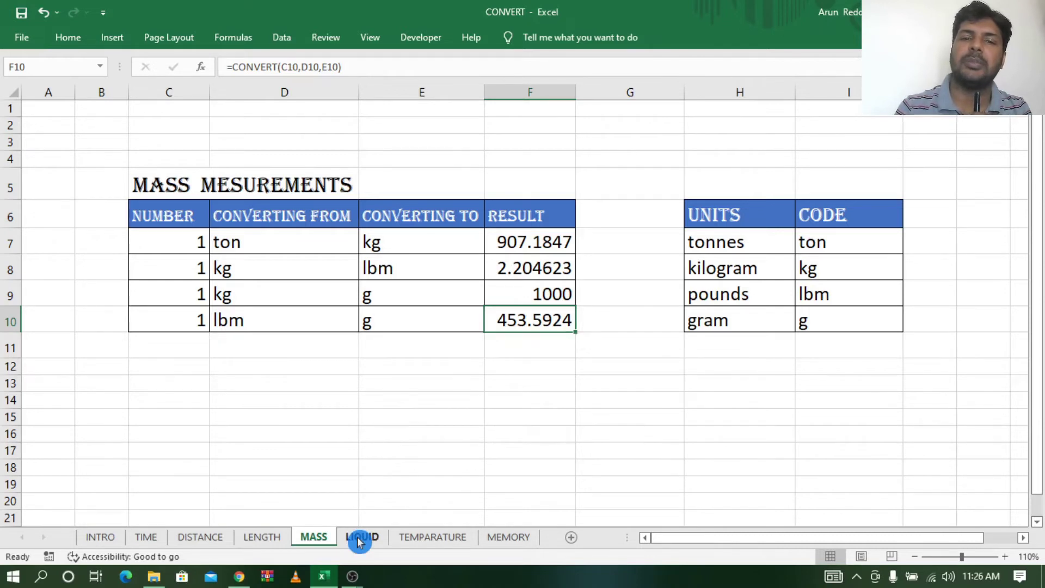
# Review the liquid unit codes kl, l, cl and ml in the codes table.
pyautogui.click(517, 245)
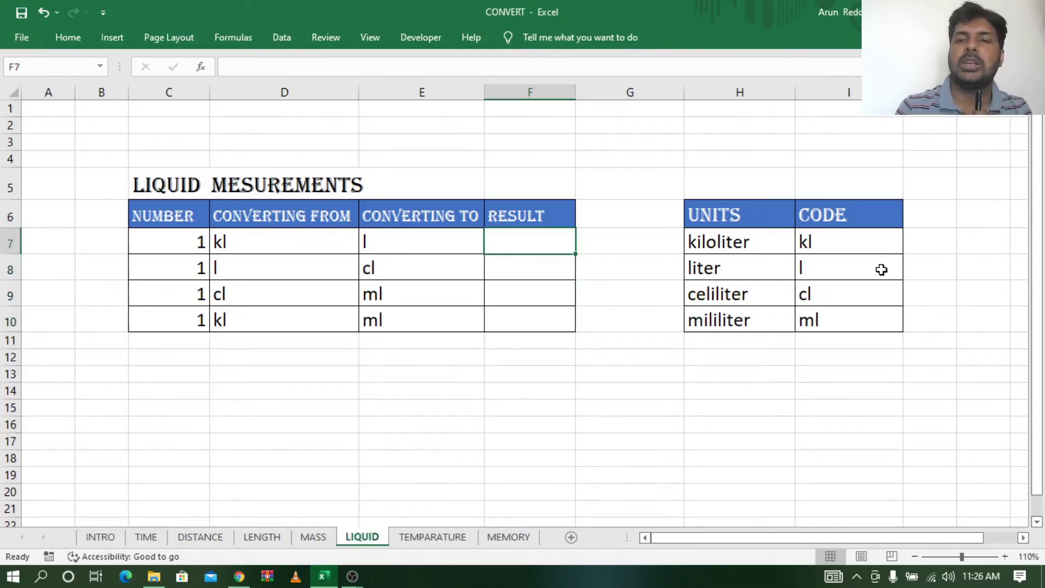
pyautogui.click(834, 241)
pyautogui.click(831, 268)
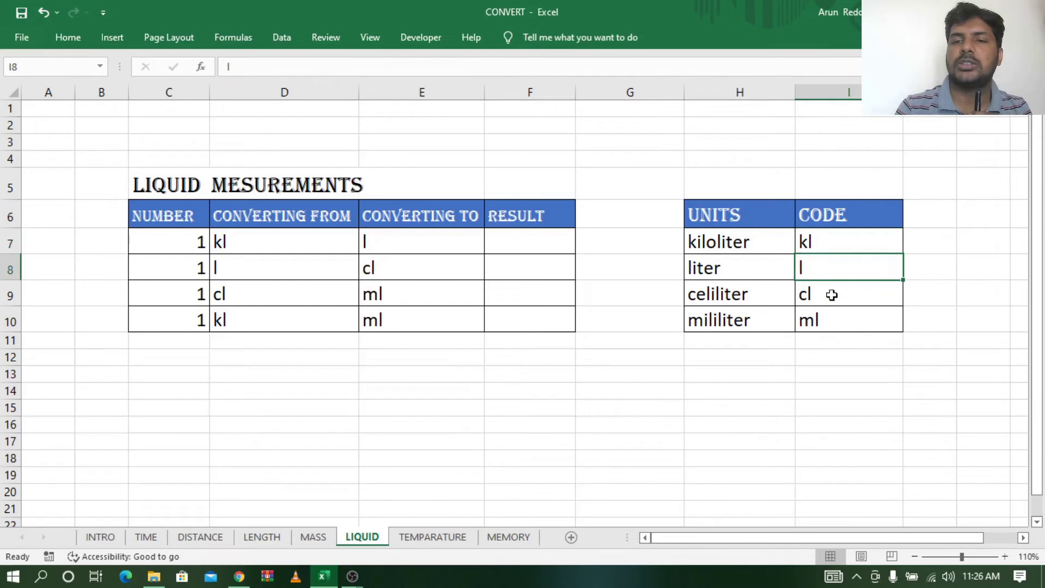
pyautogui.click(831, 295)
pyautogui.click(831, 319)
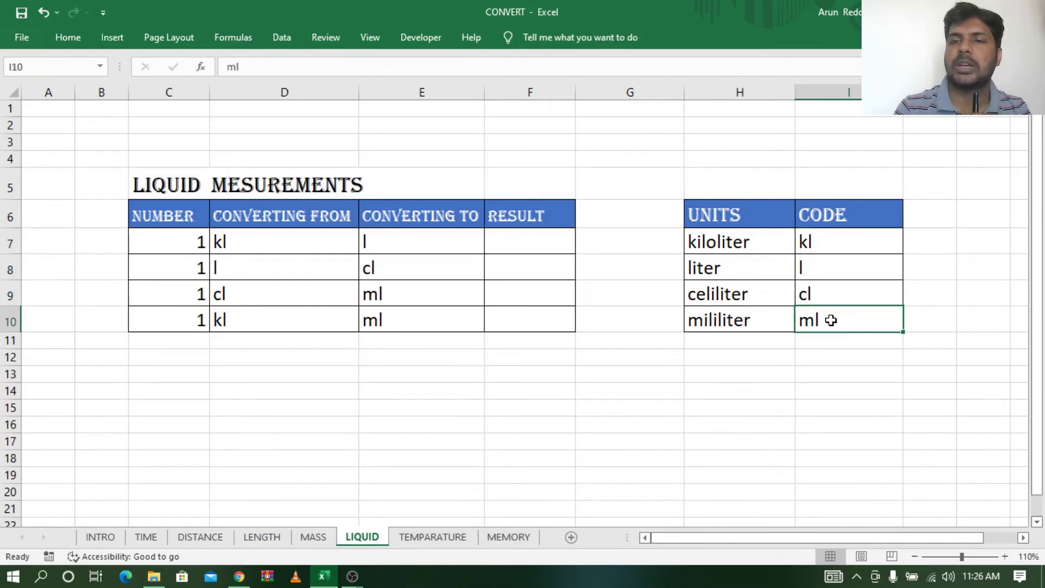
pyautogui.click(832, 237)
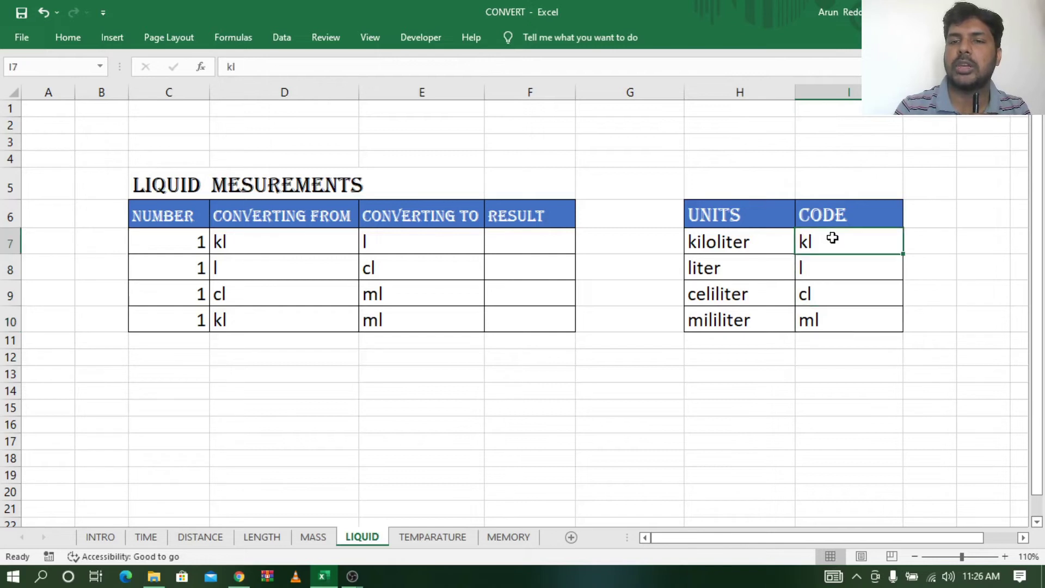
pyautogui.click(826, 268)
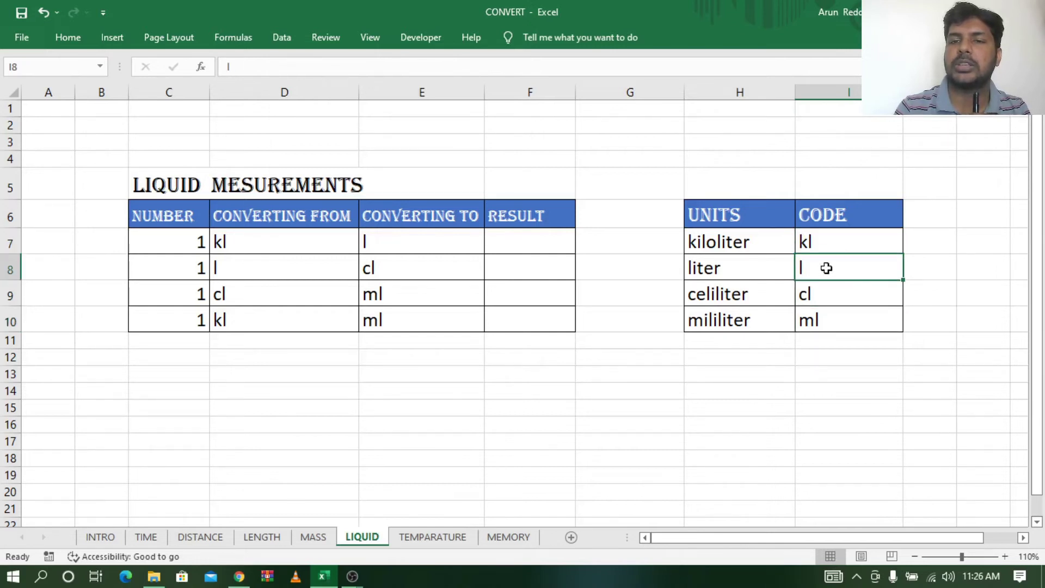
pyautogui.click(824, 295)
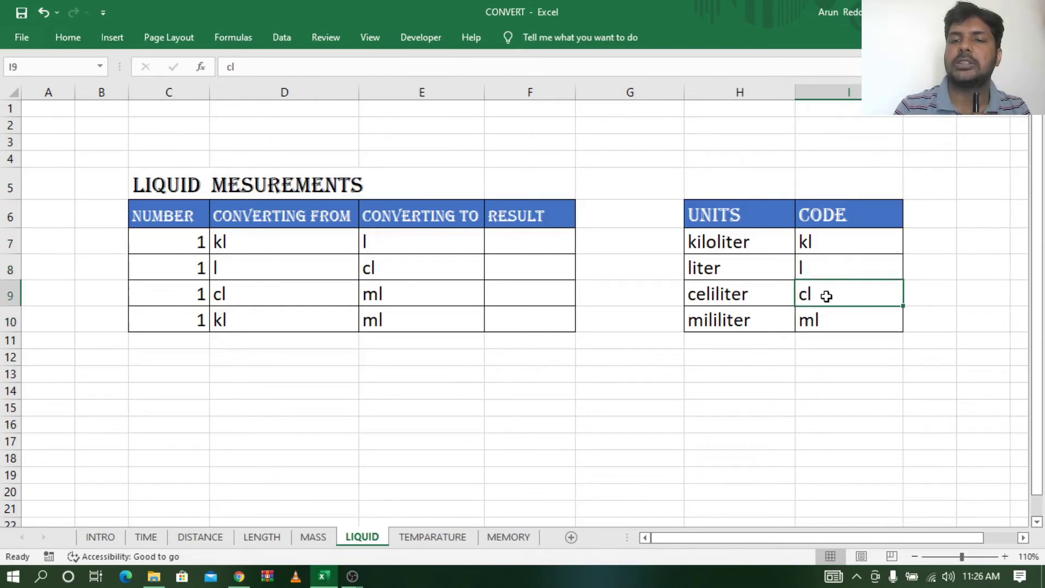
pyautogui.click(838, 323)
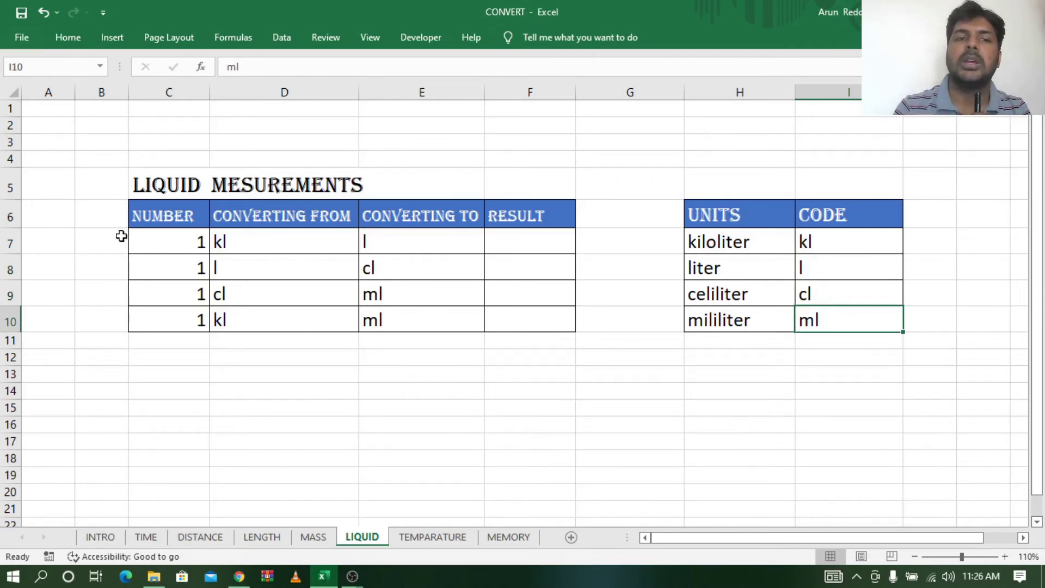
# Check row 7's number and target unit l, then select the first Result cell F7.
pyautogui.click(174, 236)
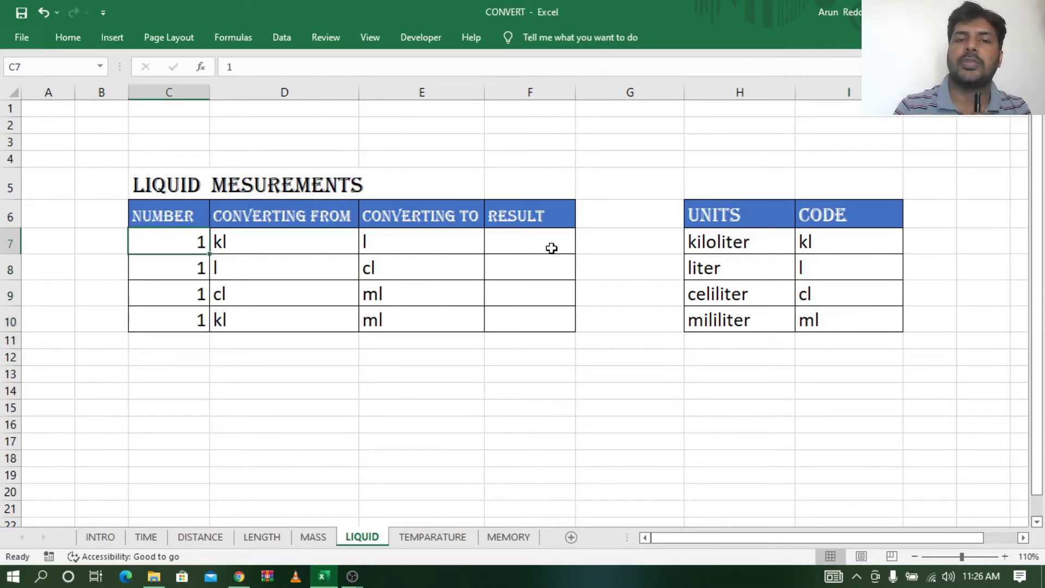
pyautogui.click(519, 248)
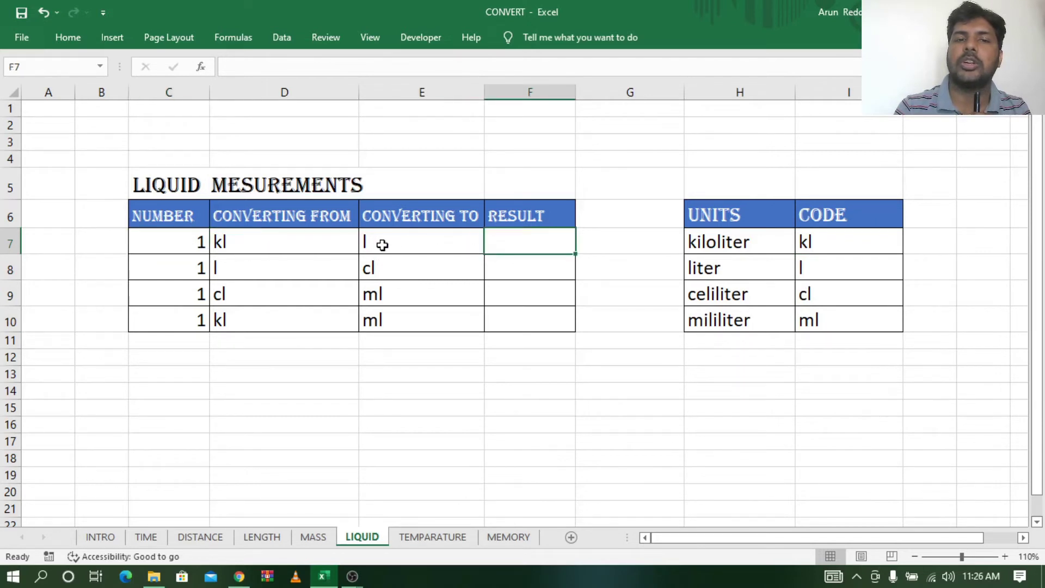
pyautogui.click(386, 244)
pyautogui.click(549, 241)
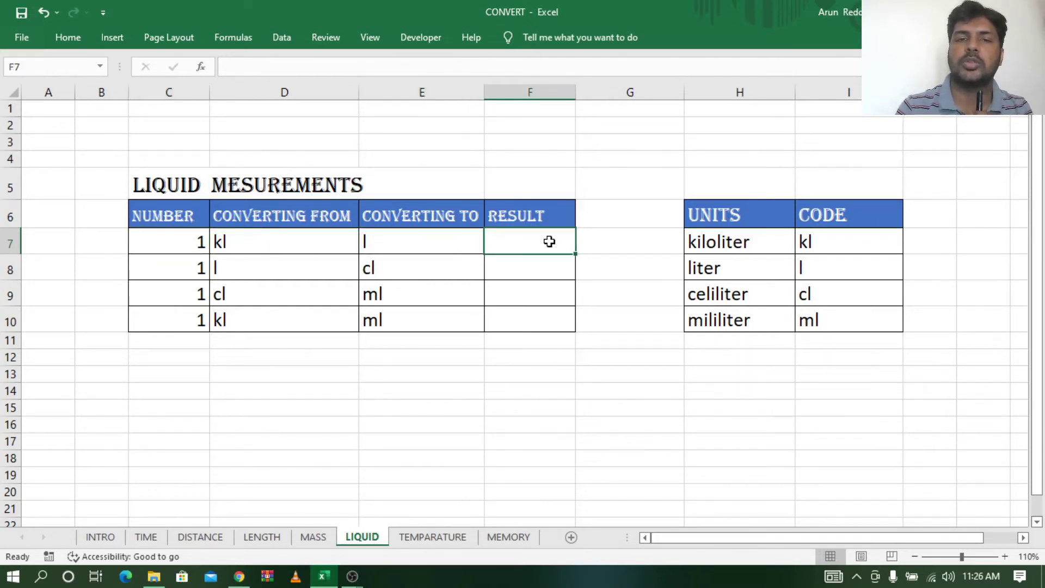
# Enter =CONVERT(C7,D7,E7) in F7 to convert 1 kl to l.
pyautogui.doubleClick(549, 242)
pyautogui.write('=co')
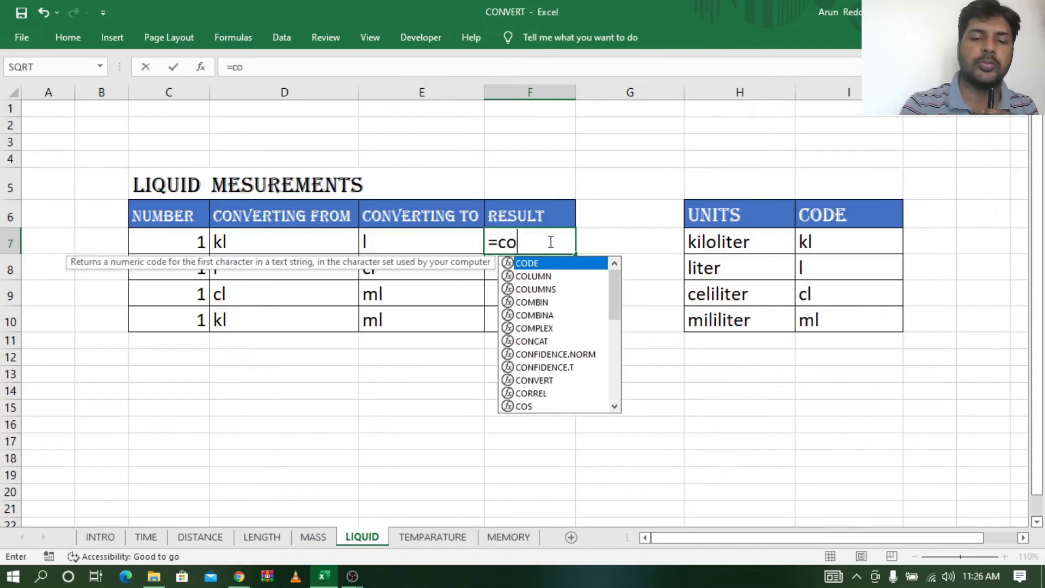
pyautogui.write('nvert')
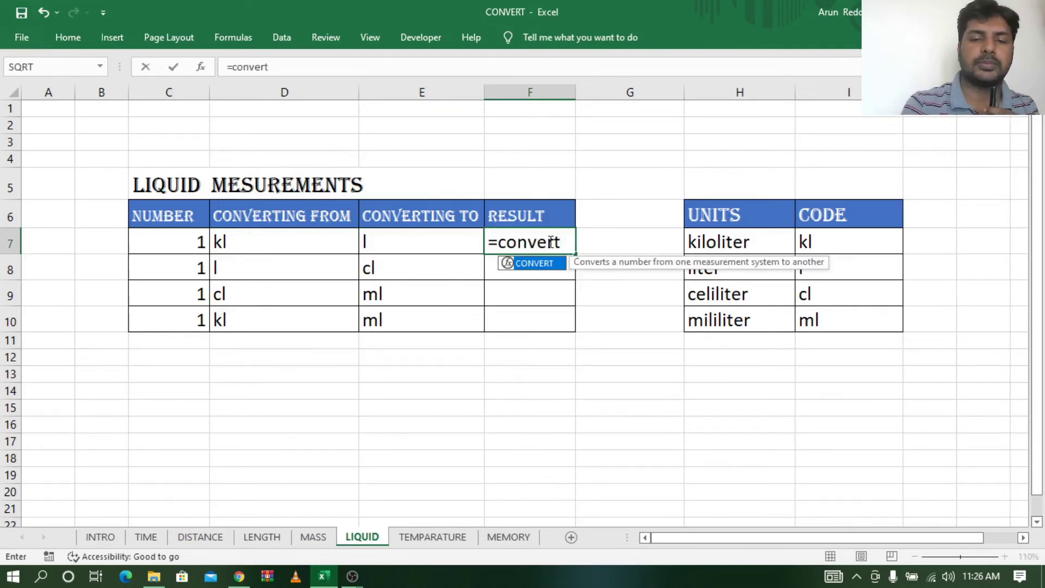
pyautogui.write('(')
pyautogui.click(185, 247)
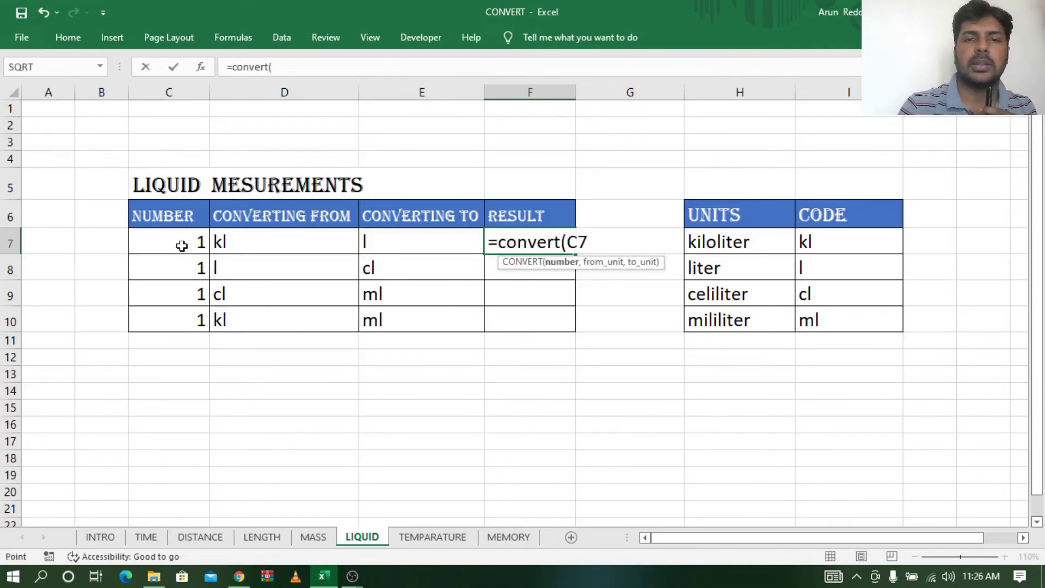
pyautogui.write(',')
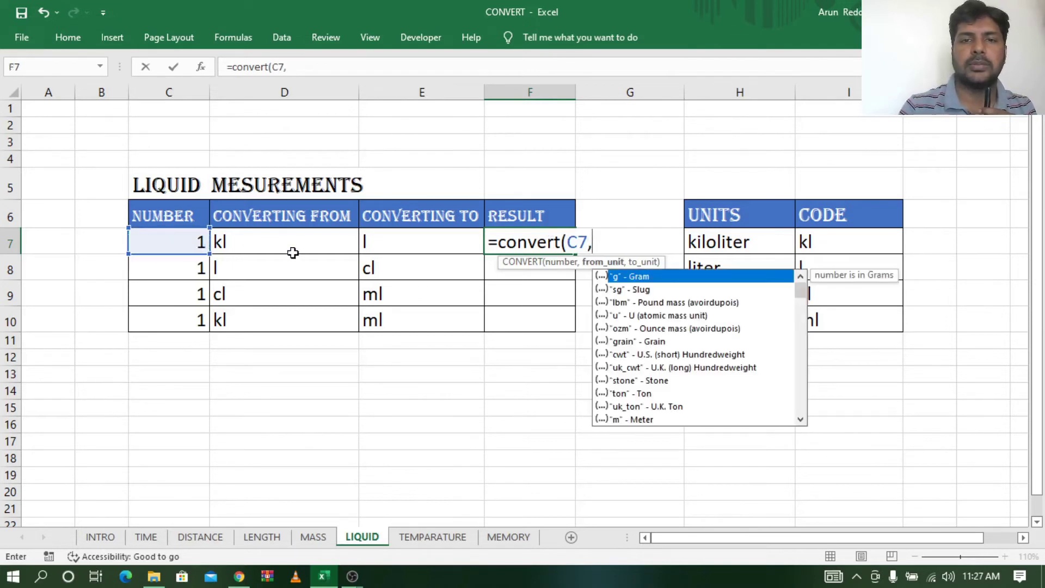
pyautogui.click(302, 246)
pyautogui.write(',')
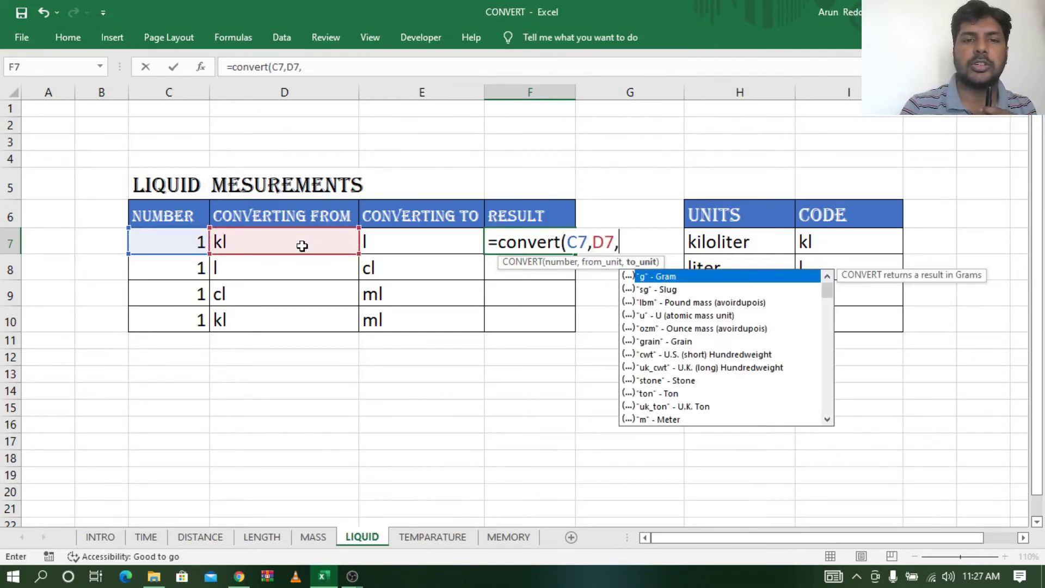
pyautogui.click(413, 244)
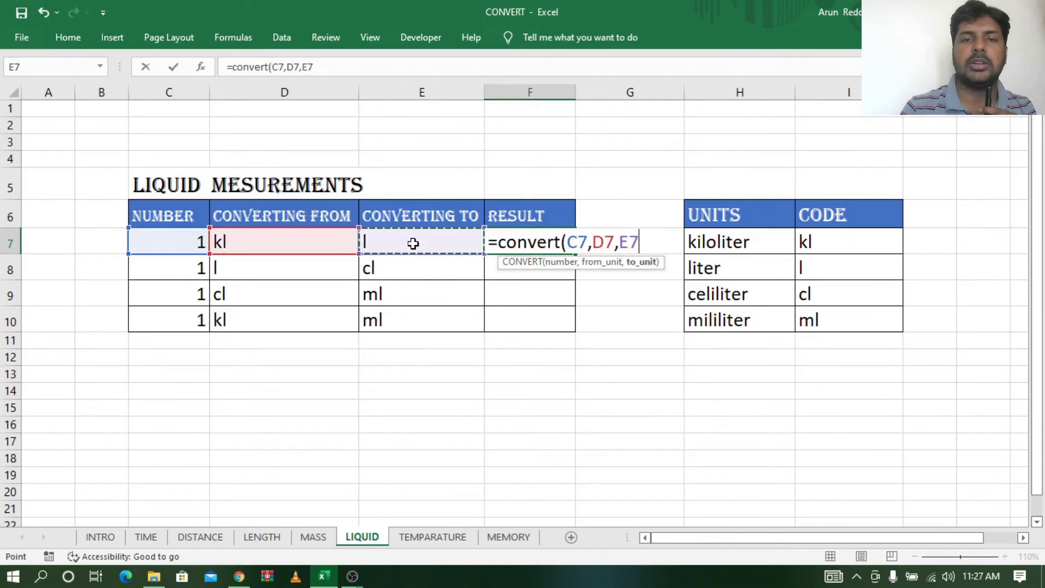
pyautogui.write(')')
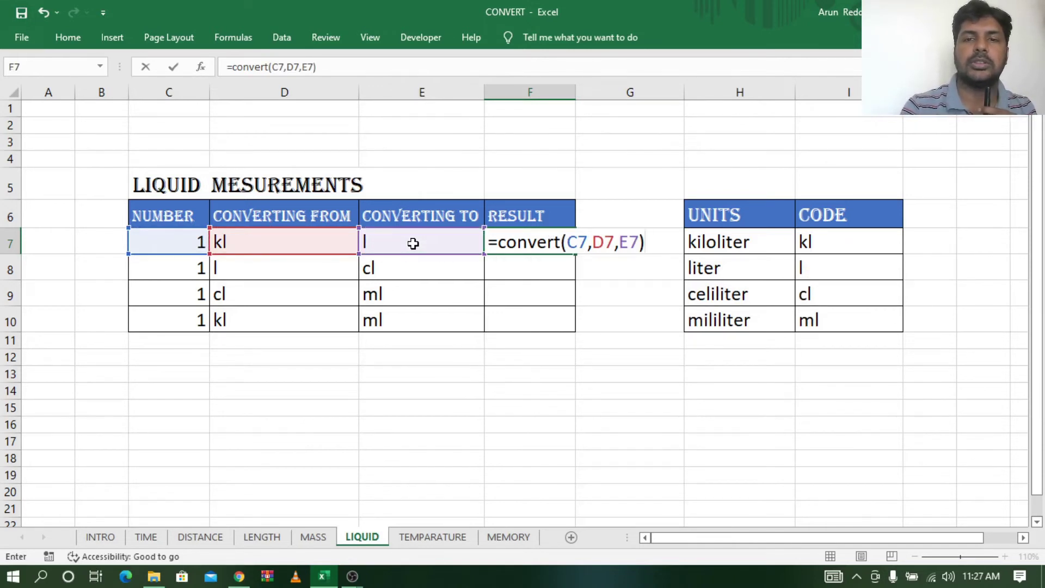
pyautogui.hotkey('ctrl', 'Return')
# Verify the F7 formula against its inputs 1, kl and l, giving 1000.
pyautogui.click(549, 241)
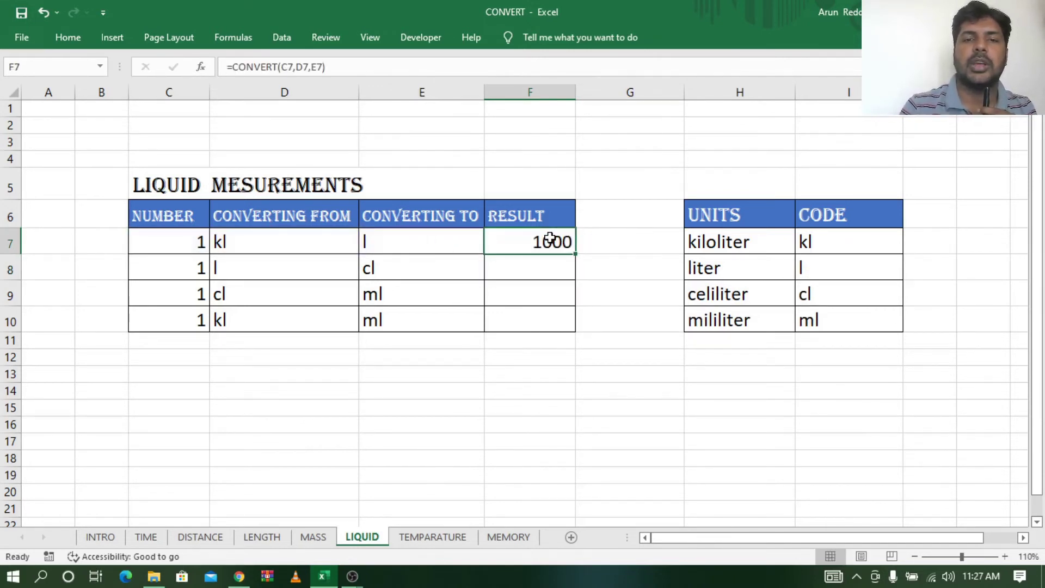
pyautogui.click(198, 242)
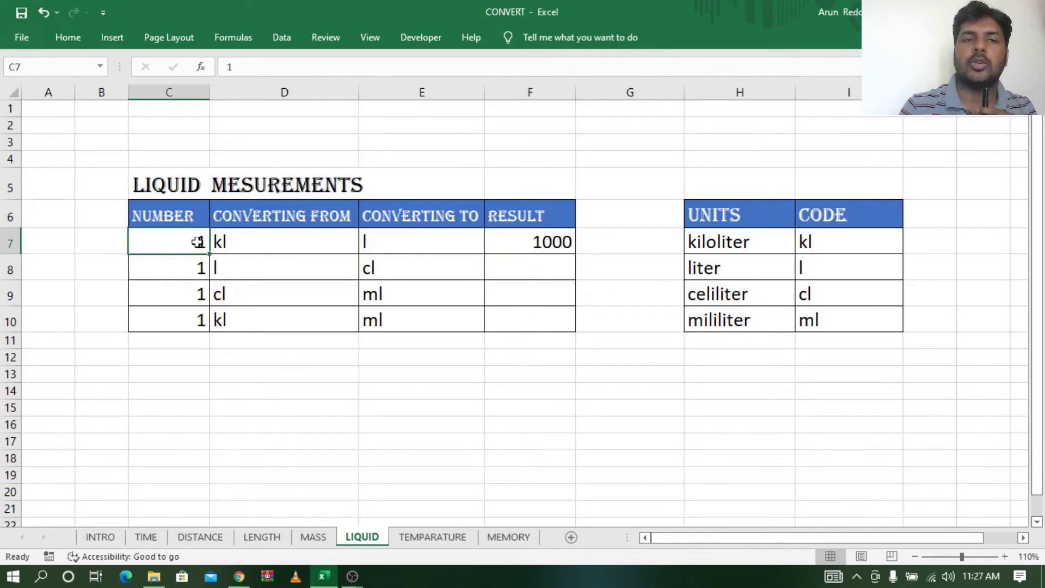
pyautogui.click(238, 242)
pyautogui.click(404, 245)
pyautogui.click(547, 241)
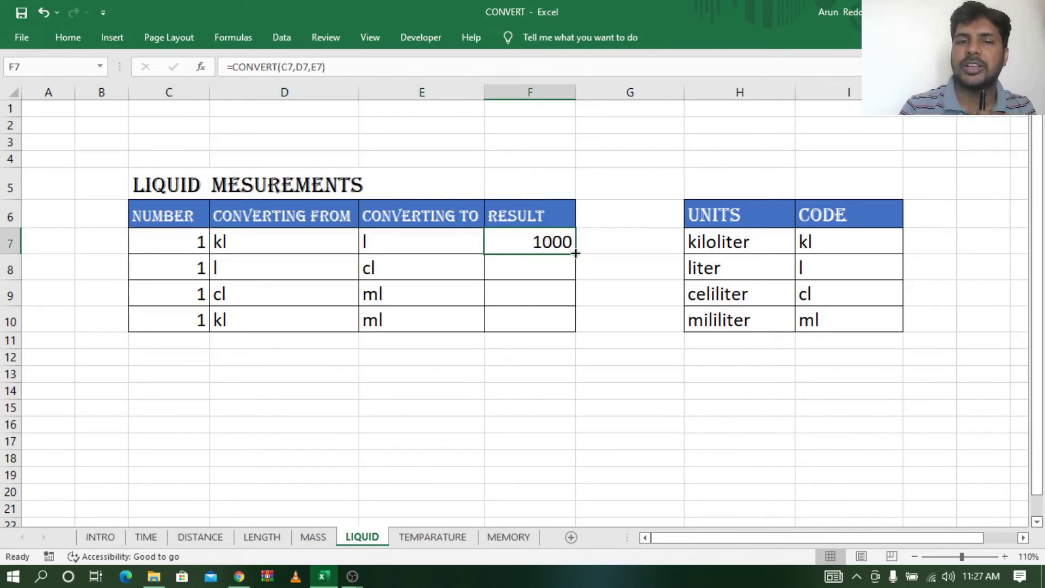
# Fill the CONVERT formula down to F10 and verify row 8 gives 100 cl.
pyautogui.moveTo(575, 254); pyautogui.dragTo(566, 337)
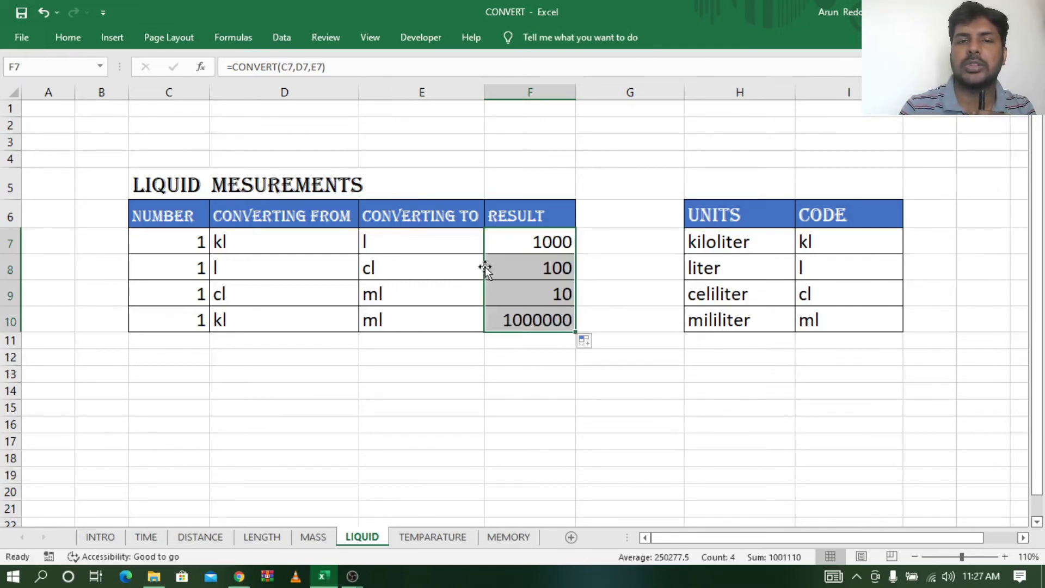
pyautogui.click(178, 269)
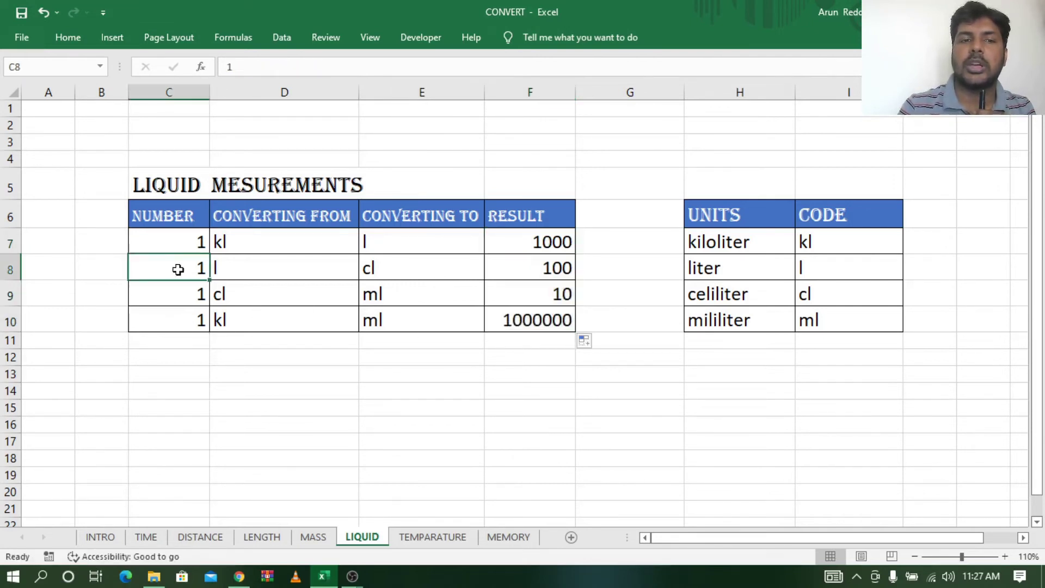
pyautogui.click(433, 272)
pyautogui.click(568, 268)
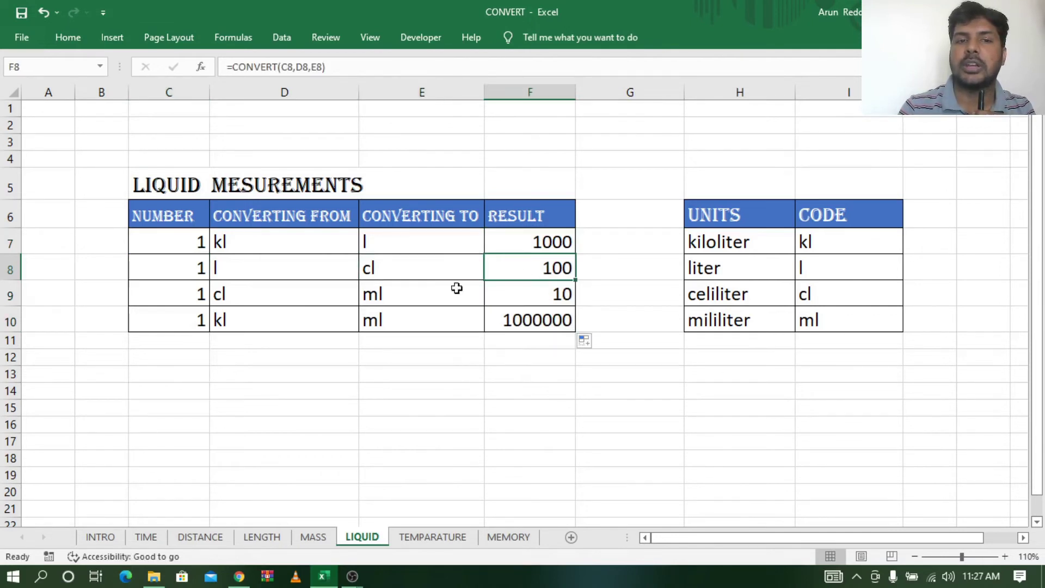
# Verify rows 9 and 10 give 10 and 1000000 ml, then move to the TEMPARATURE sheet.
pyautogui.click(191, 292)
pyautogui.click(245, 294)
pyautogui.click(395, 292)
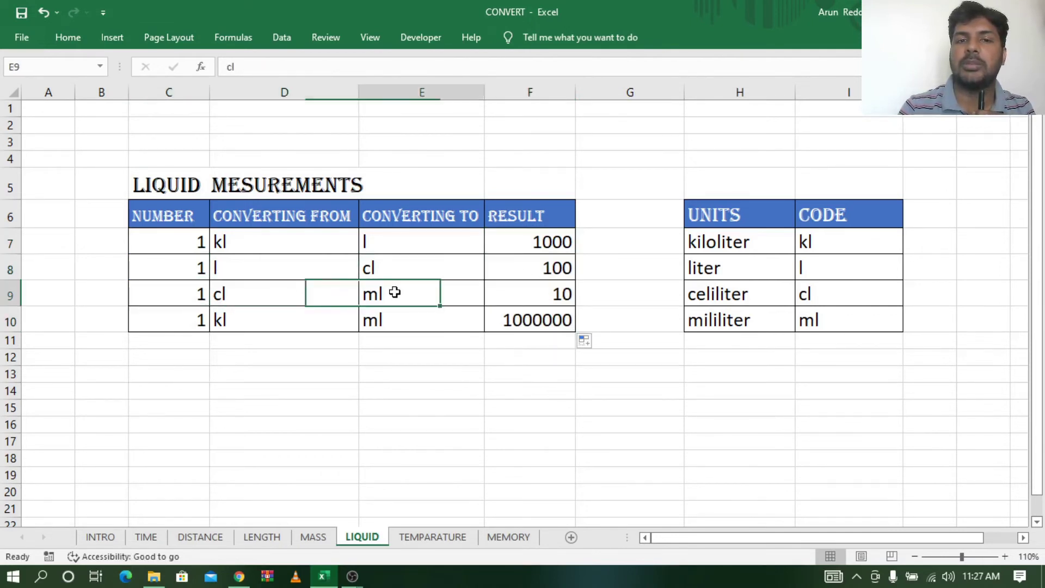
pyautogui.click(533, 292)
pyautogui.click(178, 325)
pyautogui.click(430, 326)
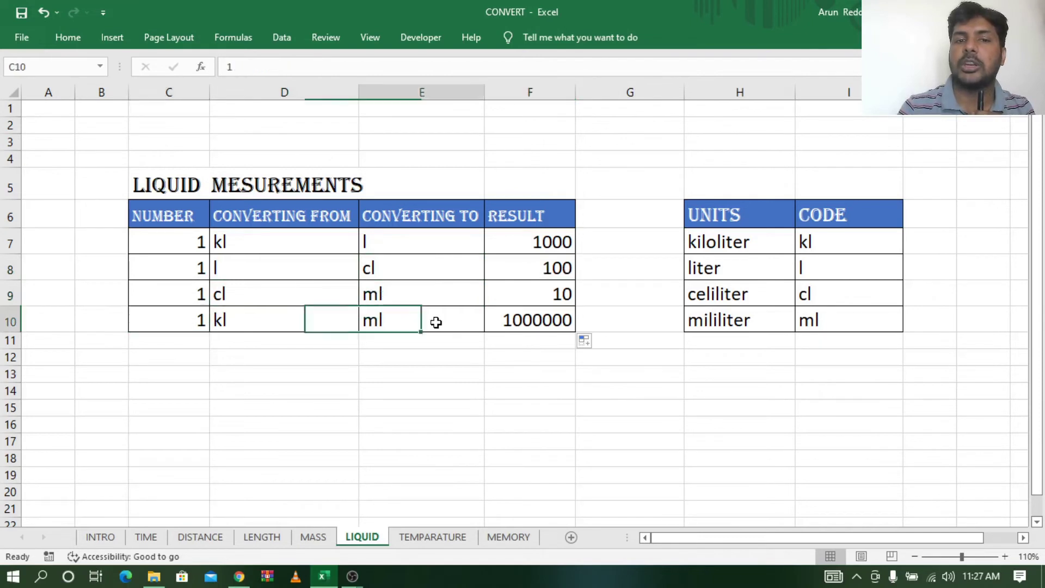
pyautogui.click(542, 322)
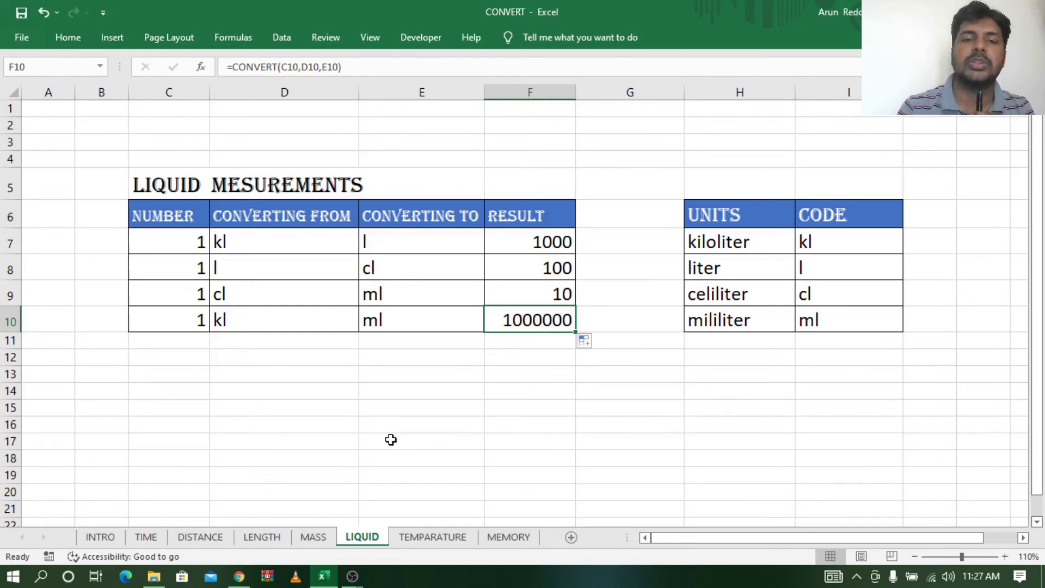
pyautogui.click(442, 539)
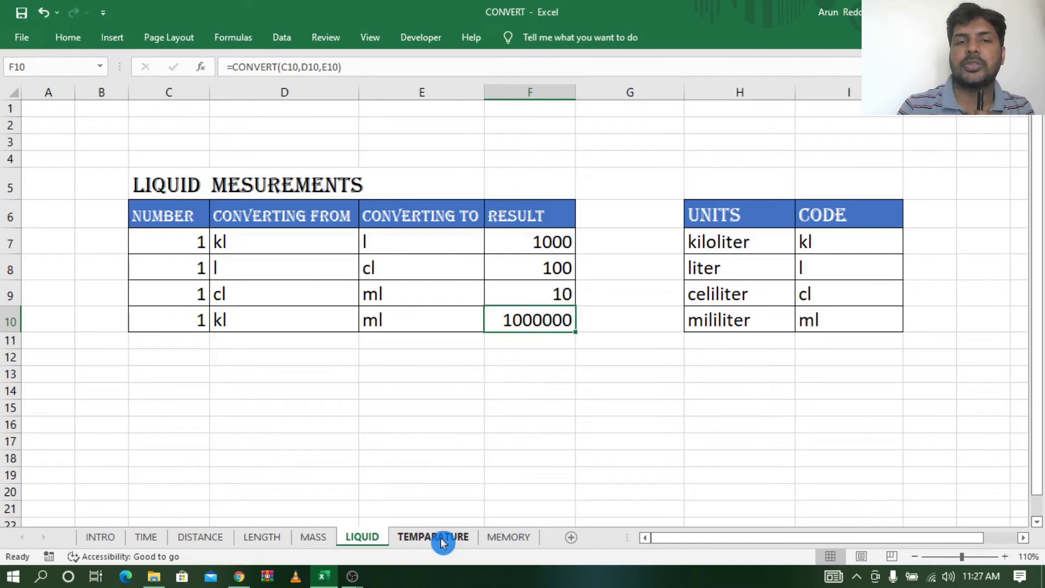
pyautogui.click(520, 242)
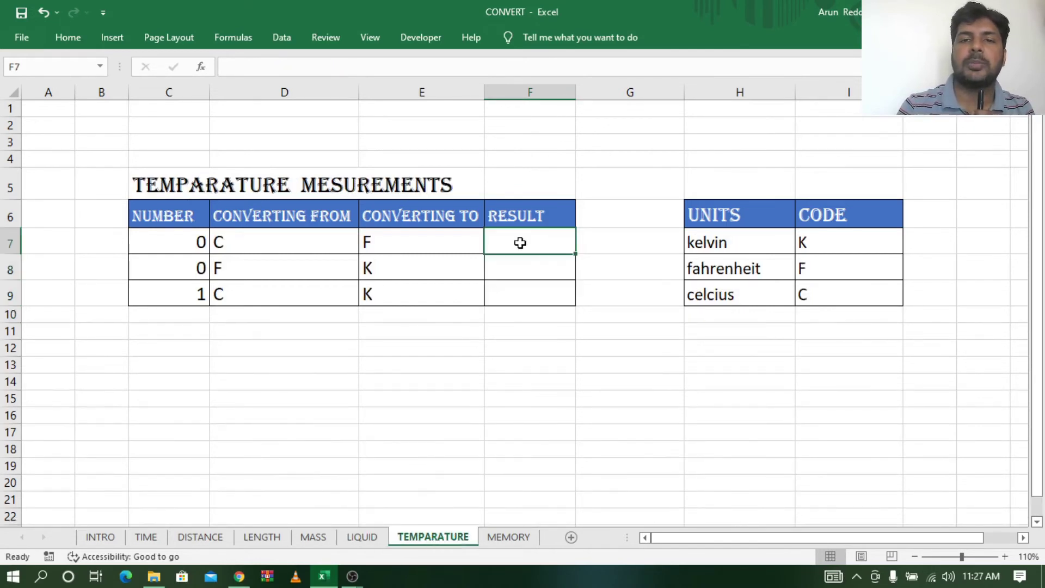
pyautogui.click(732, 244)
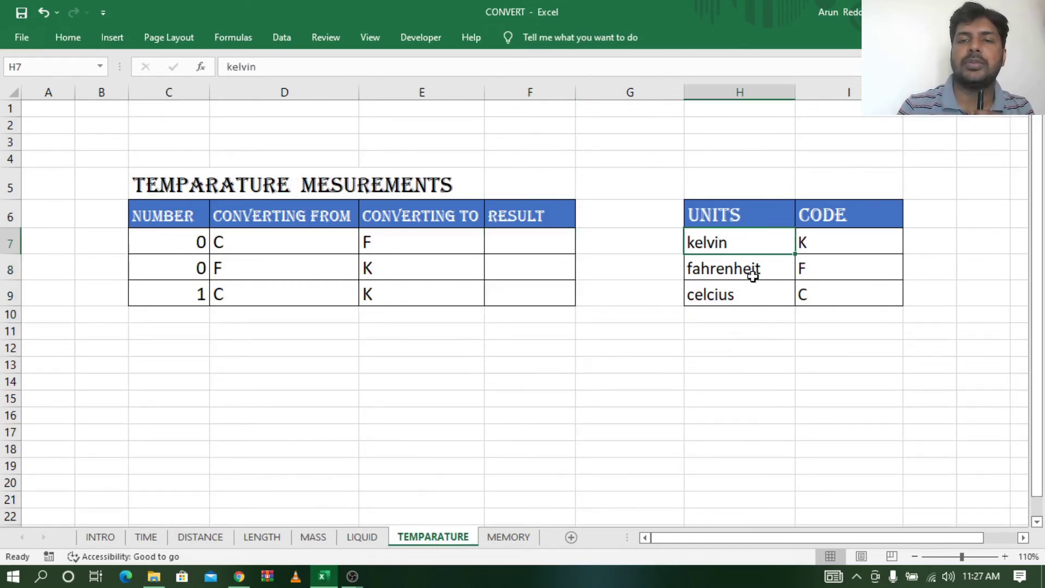
pyautogui.click(700, 272)
pyautogui.click(720, 297)
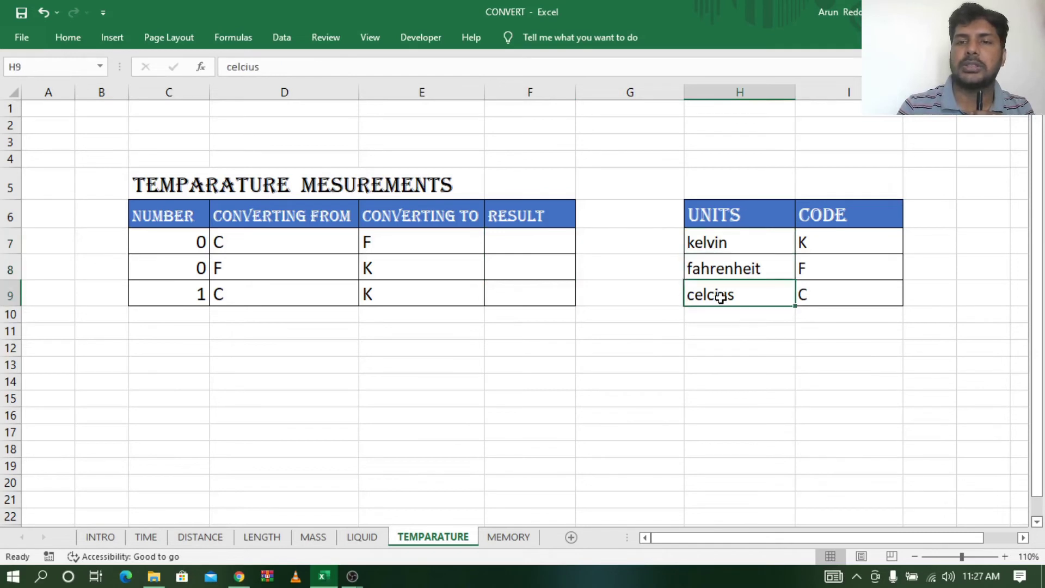
pyautogui.click(725, 246)
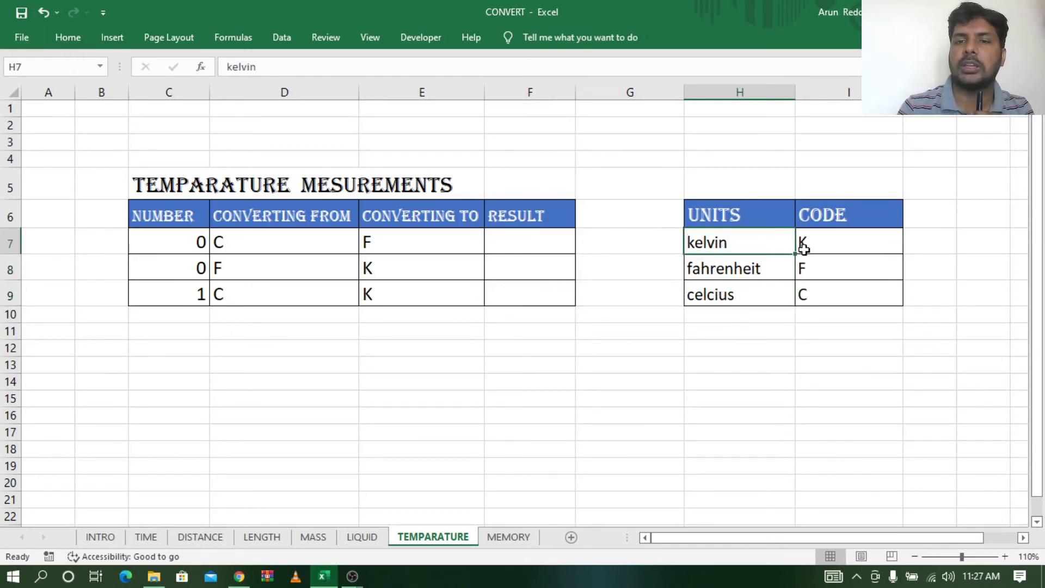
pyautogui.click(723, 274)
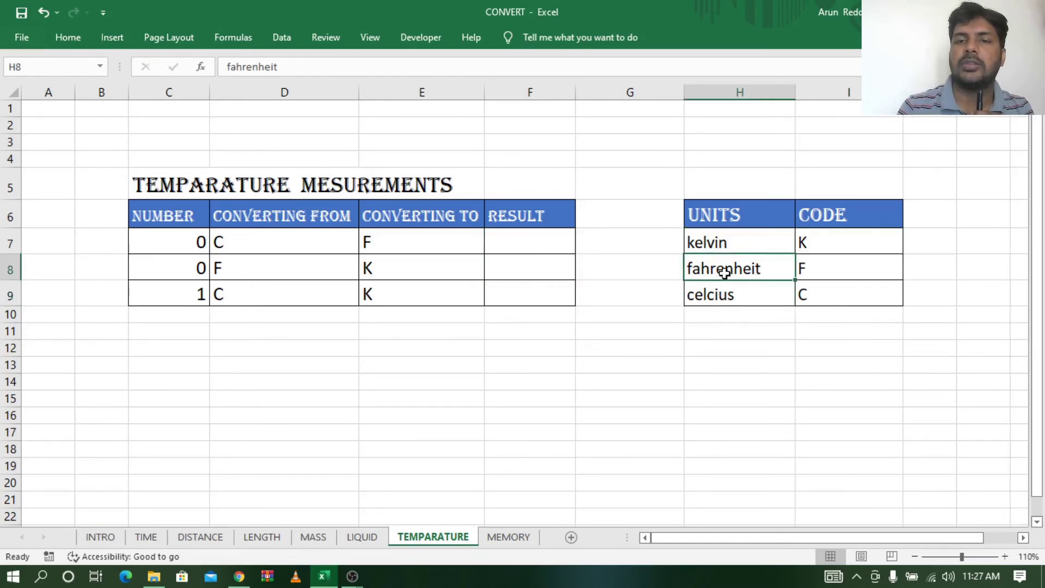
pyautogui.click(828, 273)
pyautogui.click(733, 303)
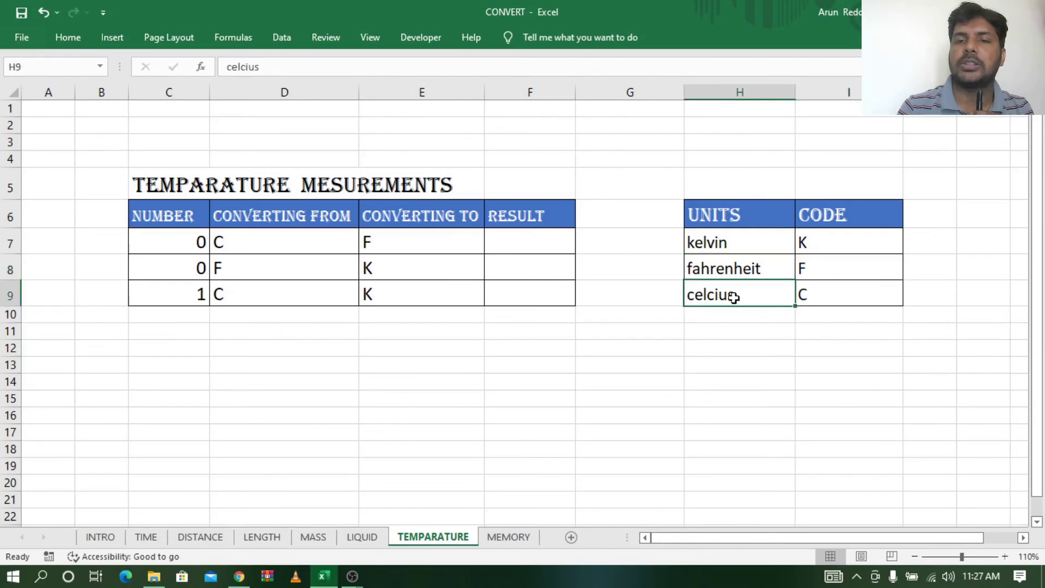
pyautogui.click(832, 296)
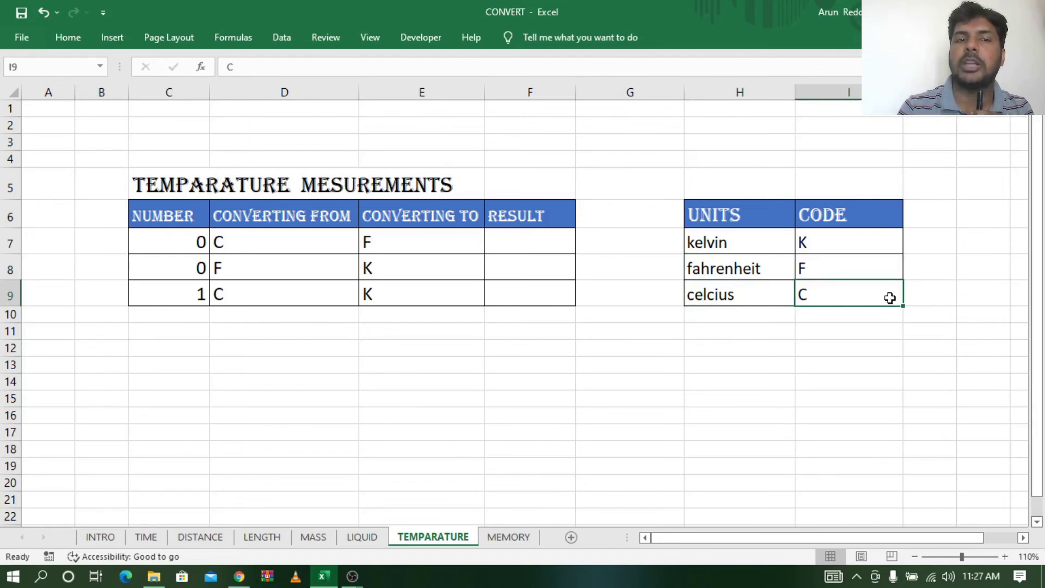
pyautogui.click(836, 243)
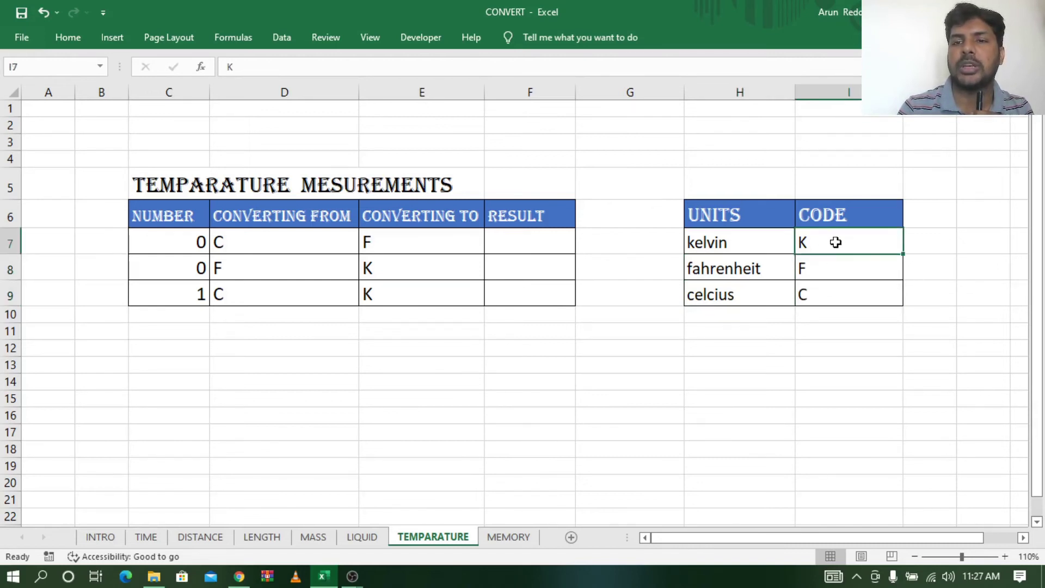
pyautogui.click(830, 269)
pyautogui.click(826, 296)
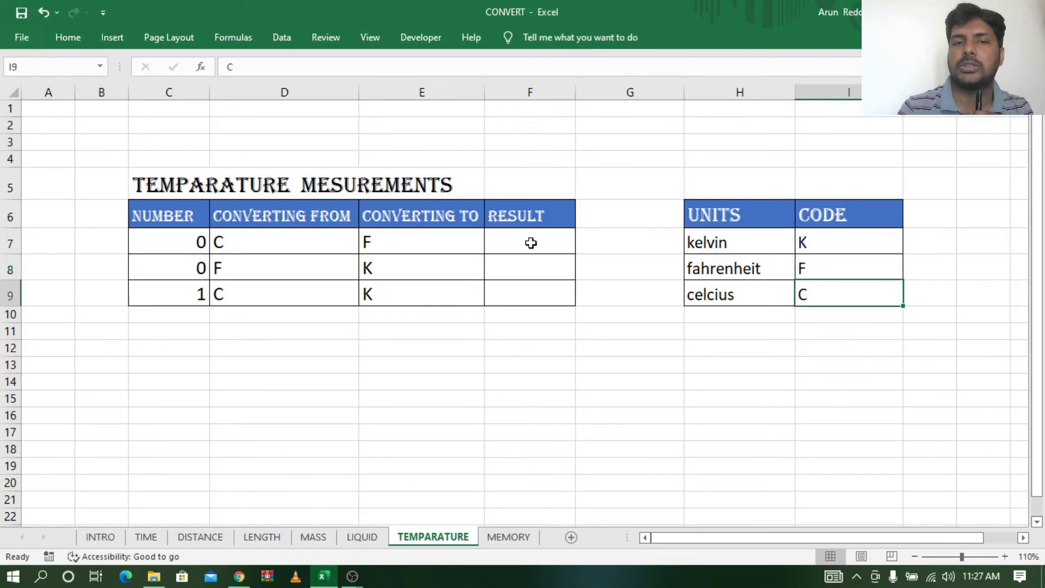
pyautogui.click(521, 241)
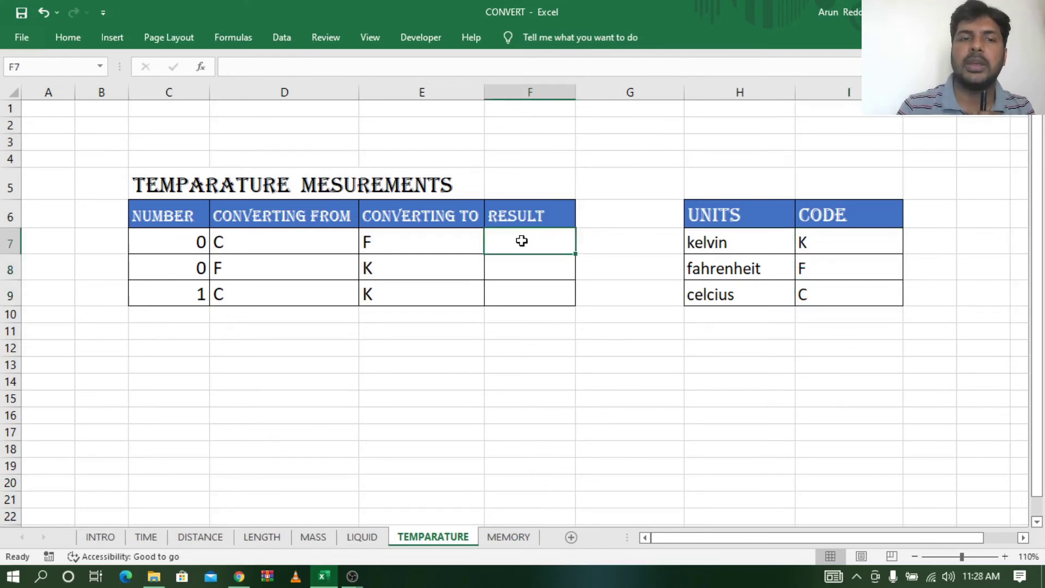
pyautogui.click(170, 240)
pyautogui.click(271, 246)
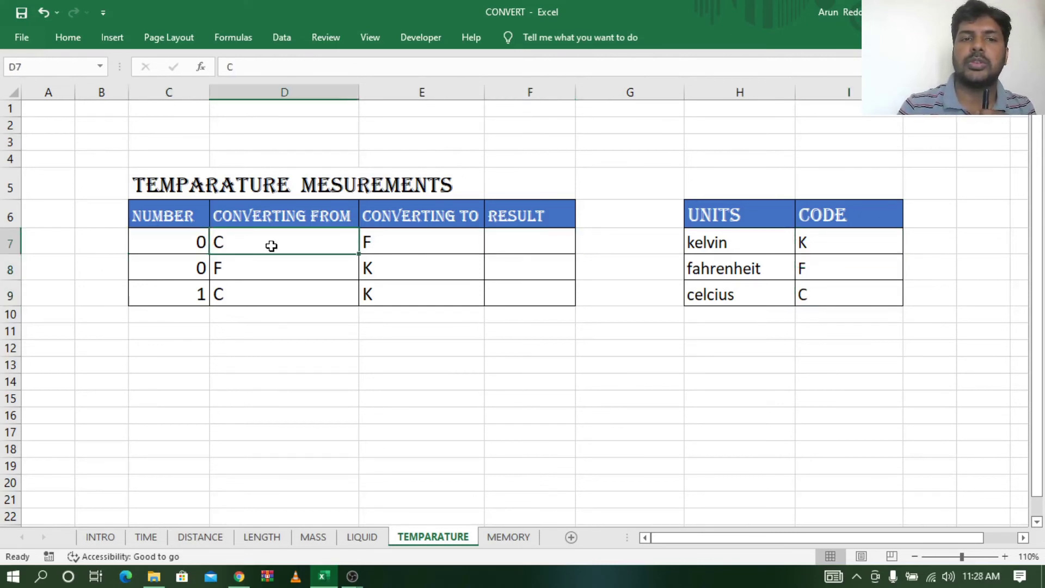
pyautogui.click(518, 242)
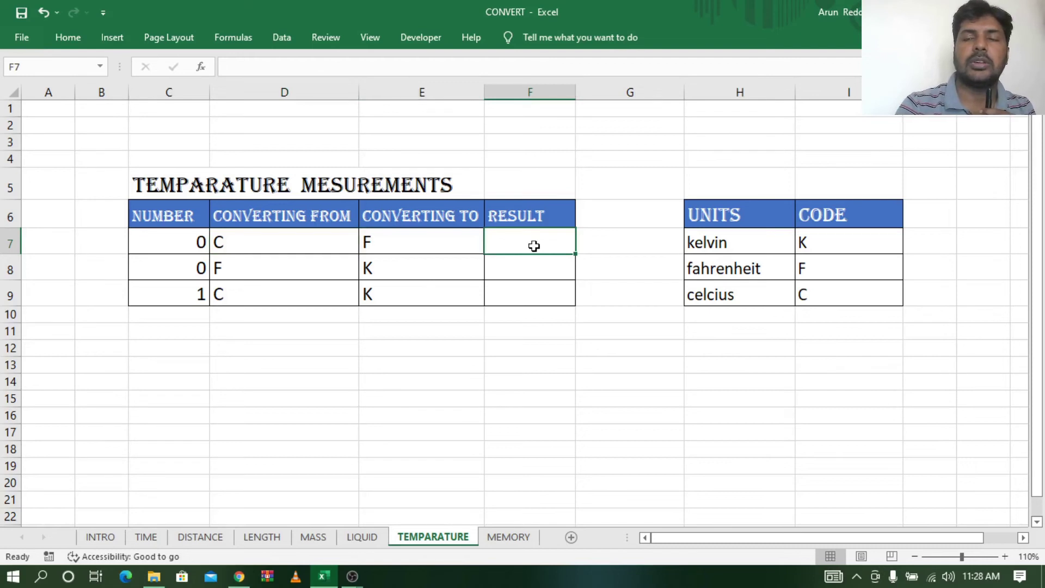
# Enter =CONVERT(C7,D7,E7) in F7 to convert 0 C to F.
pyautogui.write('=')
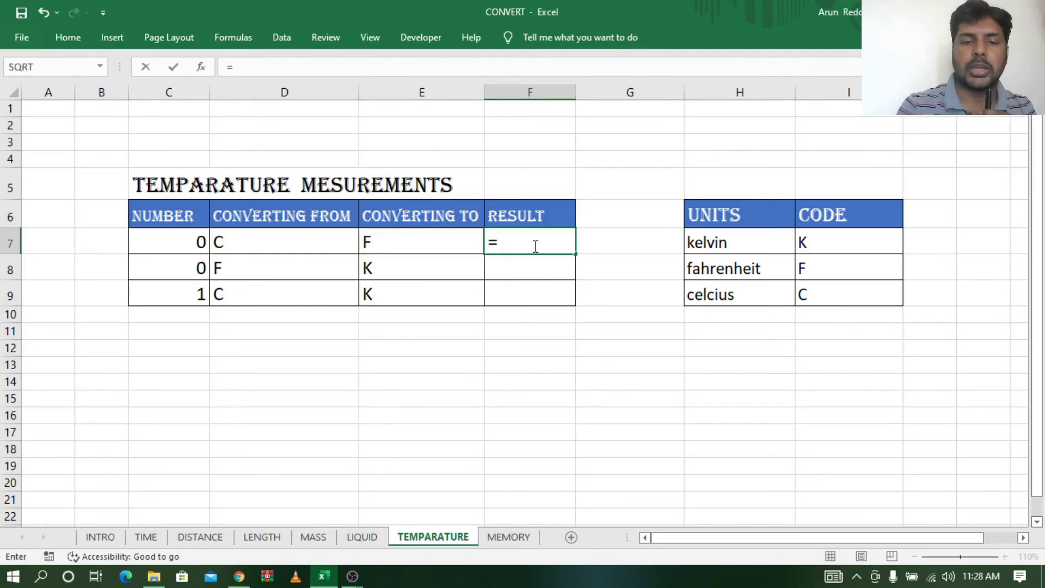
pyautogui.write('conve')
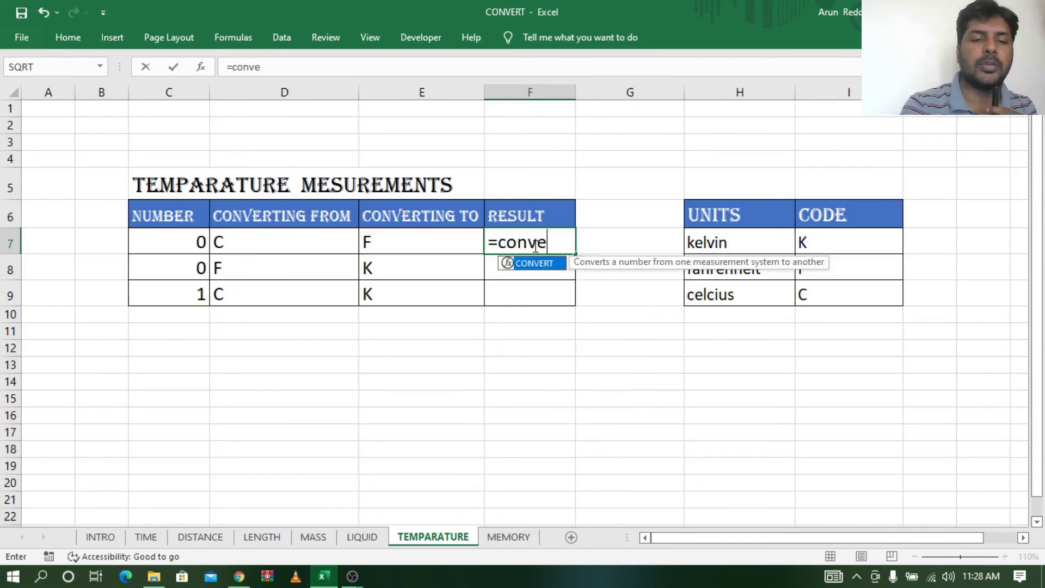
pyautogui.write('rt(')
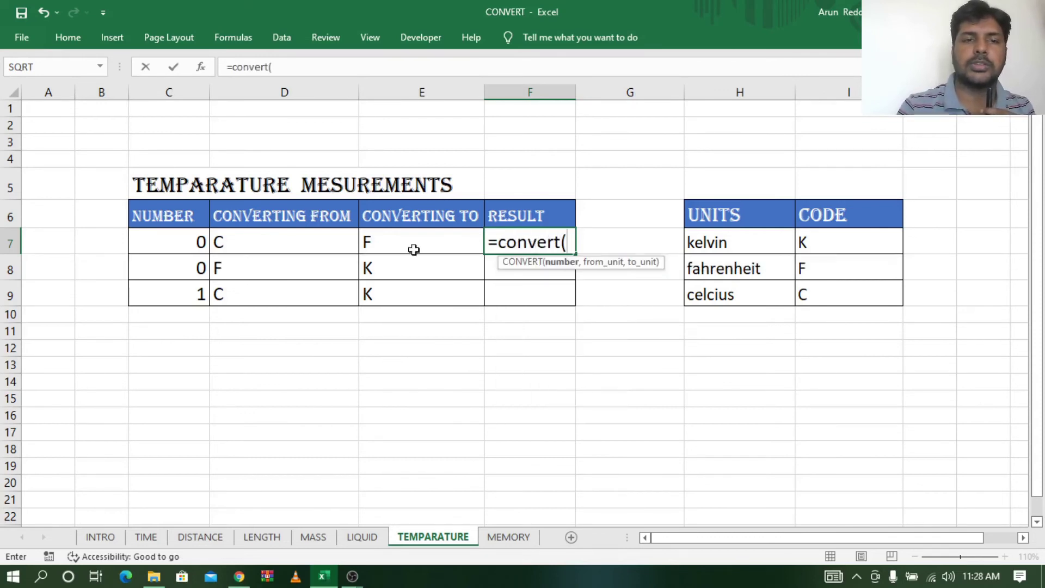
pyautogui.click(177, 240)
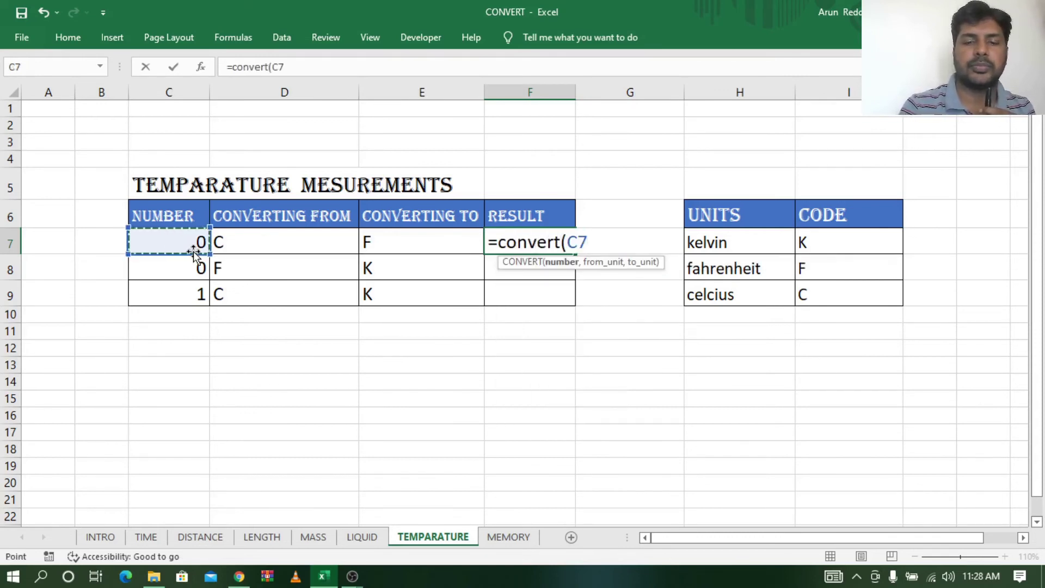
pyautogui.write(',')
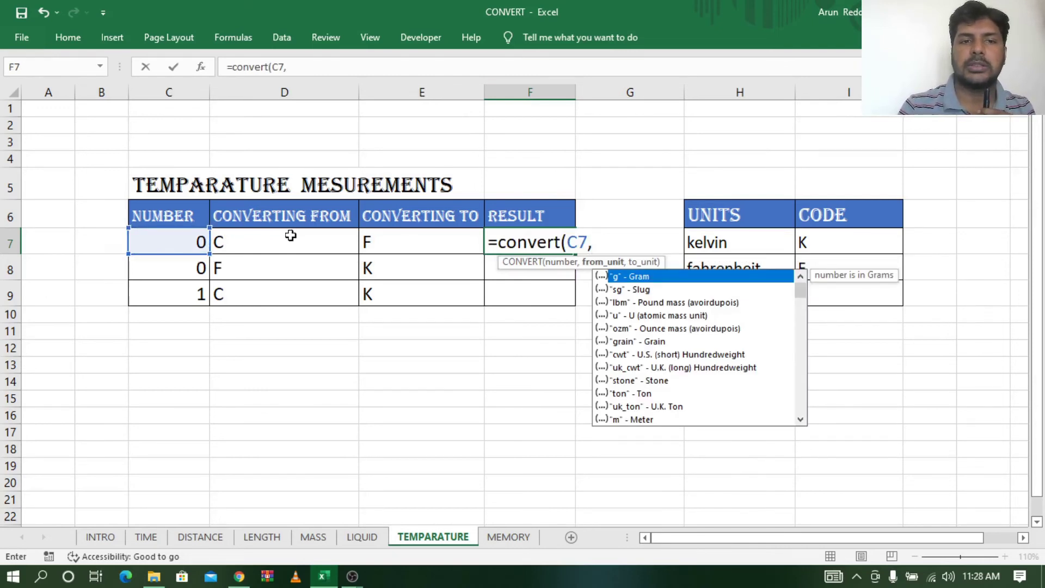
pyautogui.click(291, 235)
pyautogui.write(',')
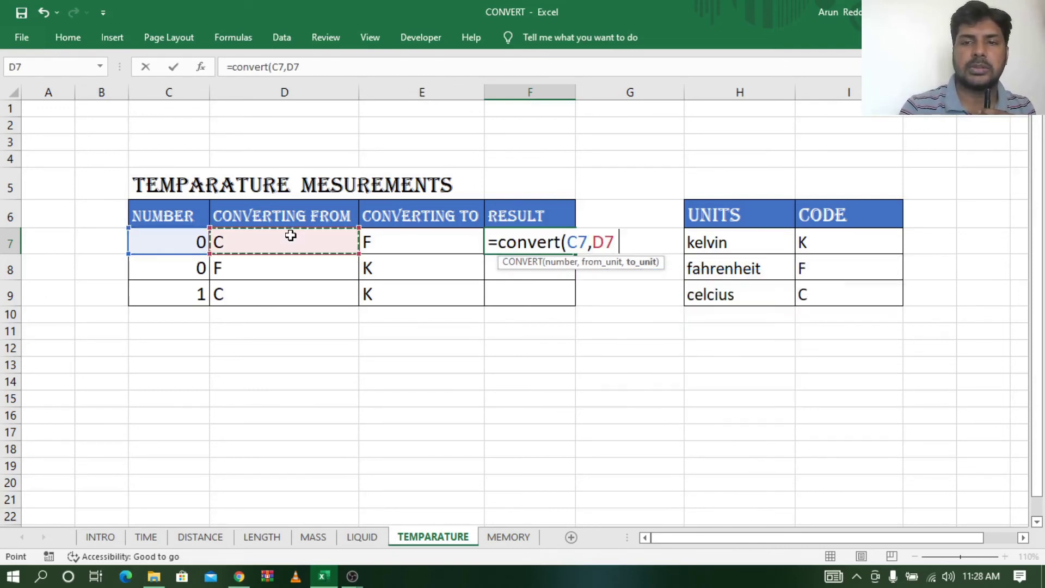
pyautogui.click(419, 239)
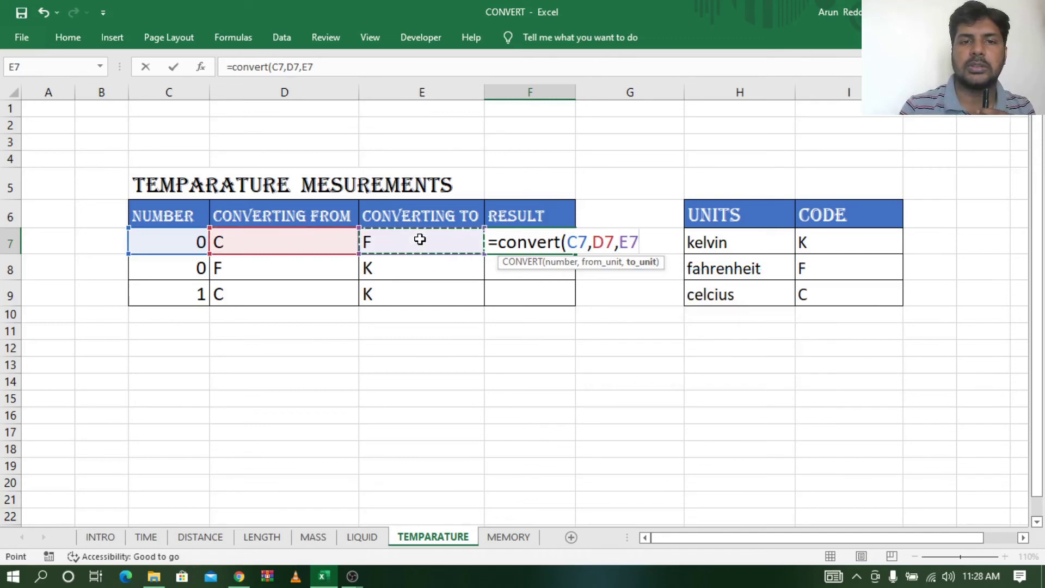
pyautogui.write(')')
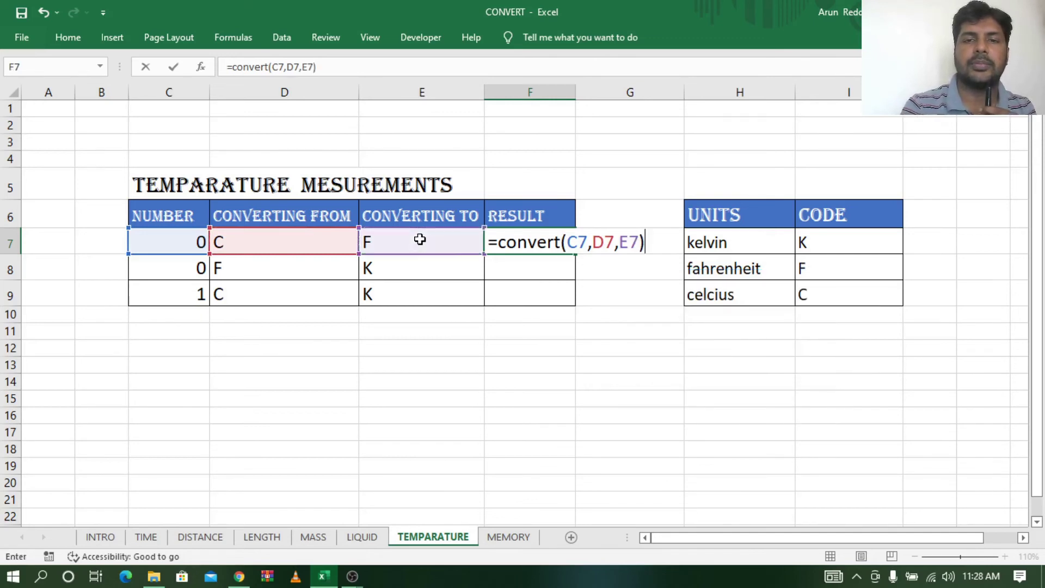
pyautogui.press('Return')
# Verify F7 shows 32 from 0 in C7 and source unit C, keeping F7 selected.
pyautogui.click(554, 241)
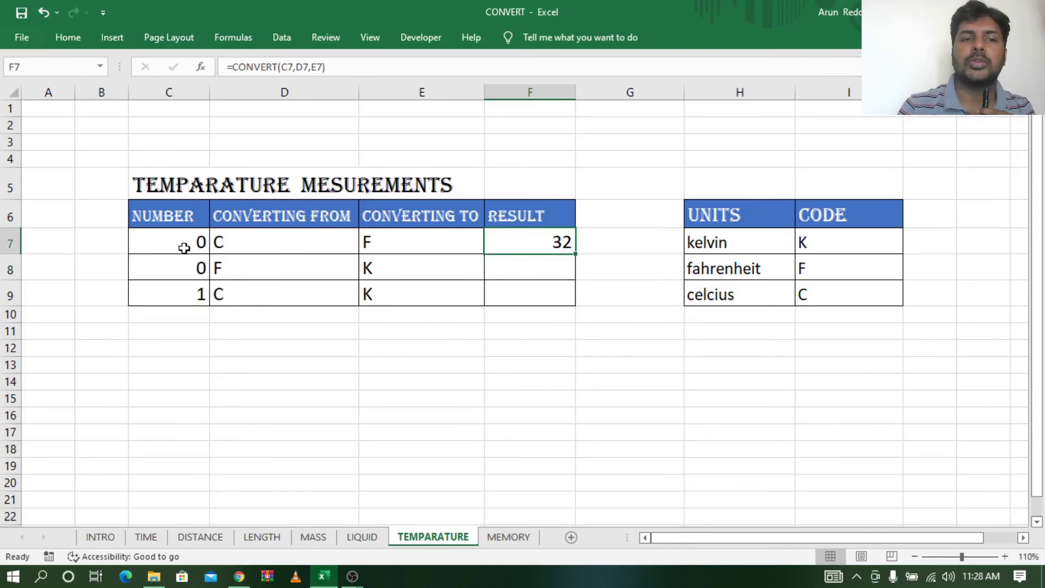
pyautogui.click(184, 245)
pyautogui.click(266, 244)
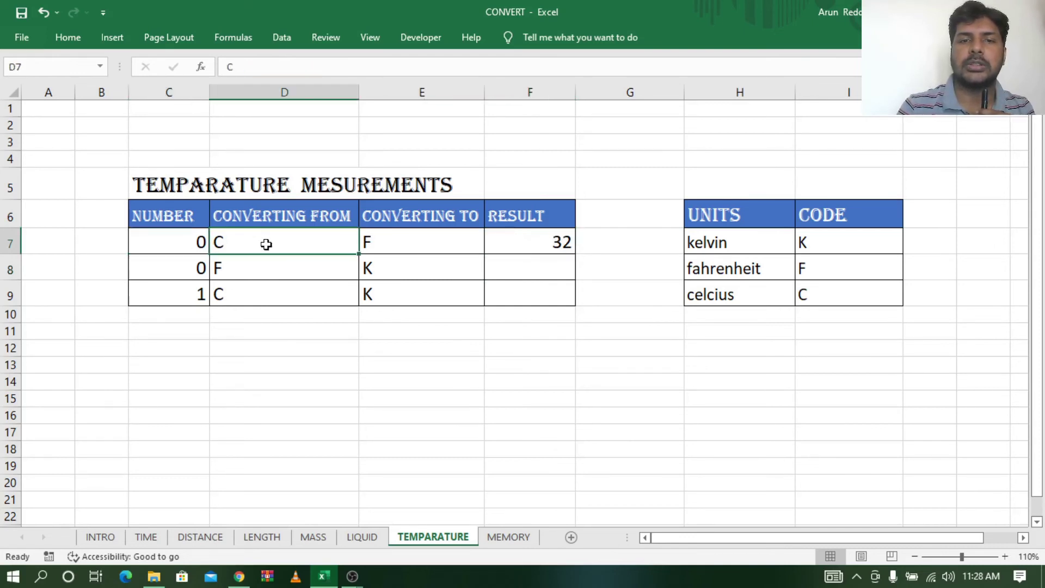
pyautogui.click(530, 243)
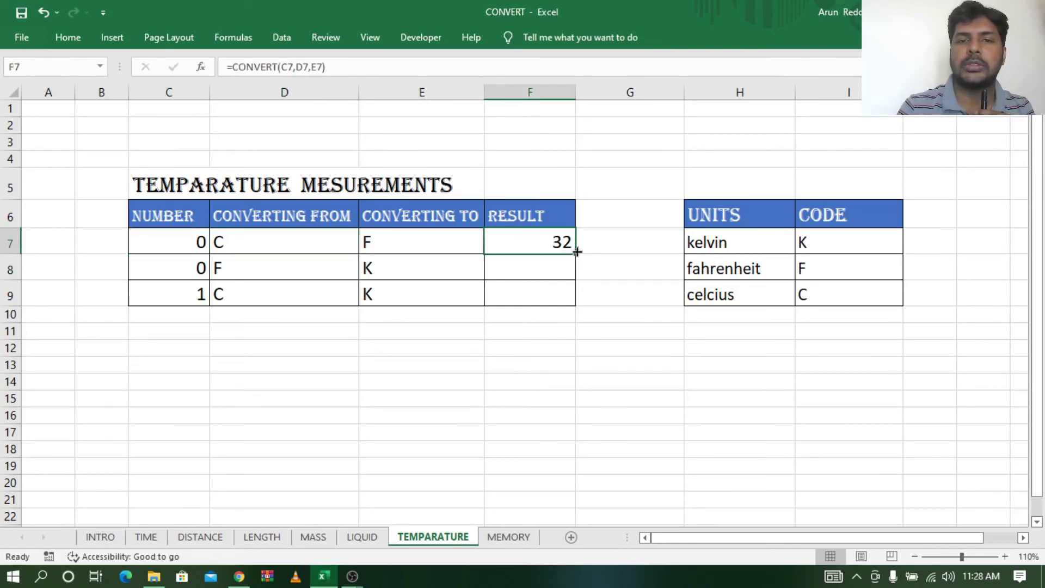
# Fill the F7 formula down to F9, giving 255.3722 and 274.15, and check the copies.
pyautogui.moveTo(575, 252); pyautogui.dragTo(575, 305)
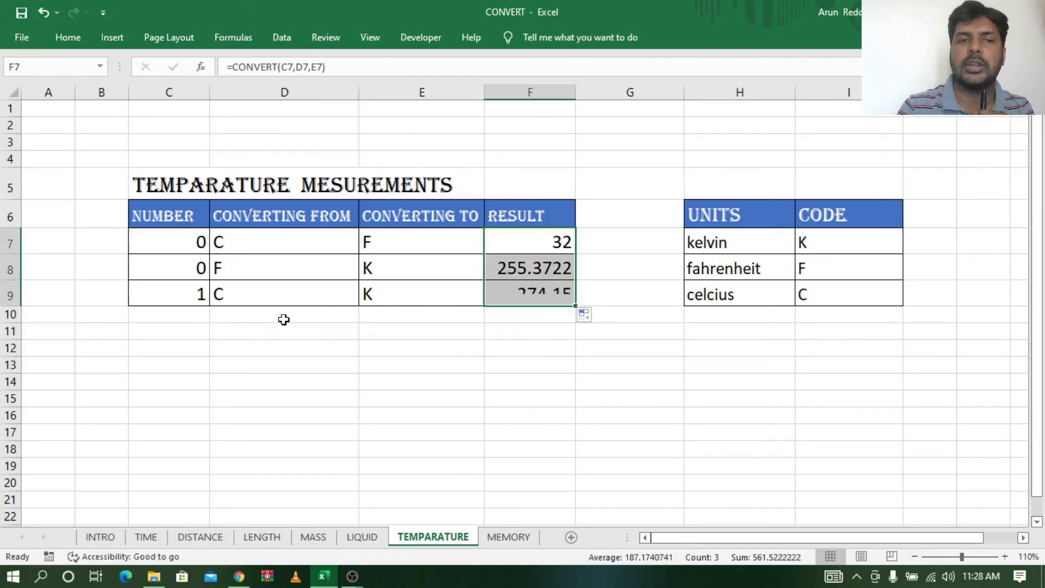
pyautogui.click(231, 260)
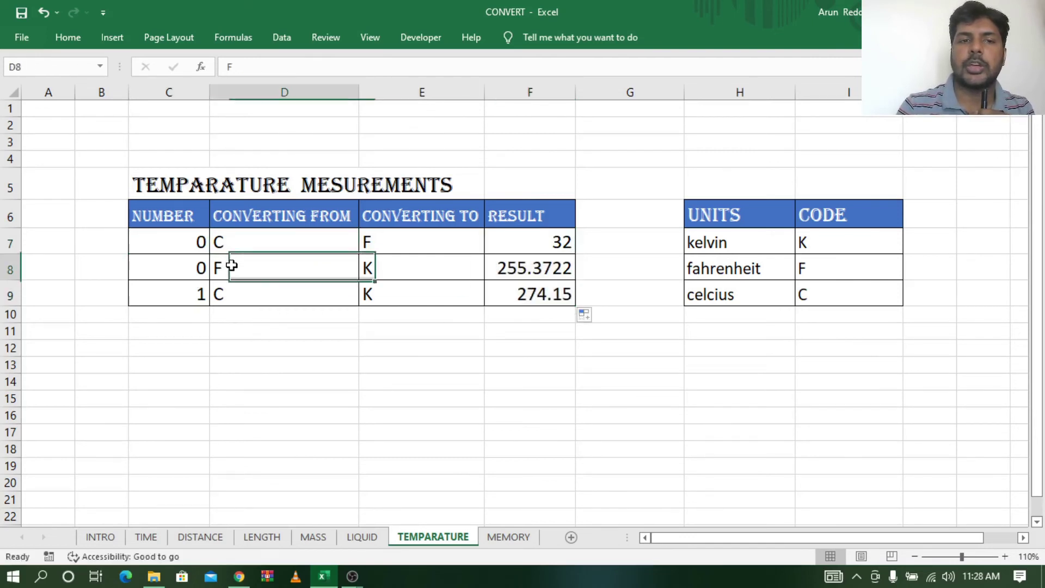
pyautogui.click(401, 273)
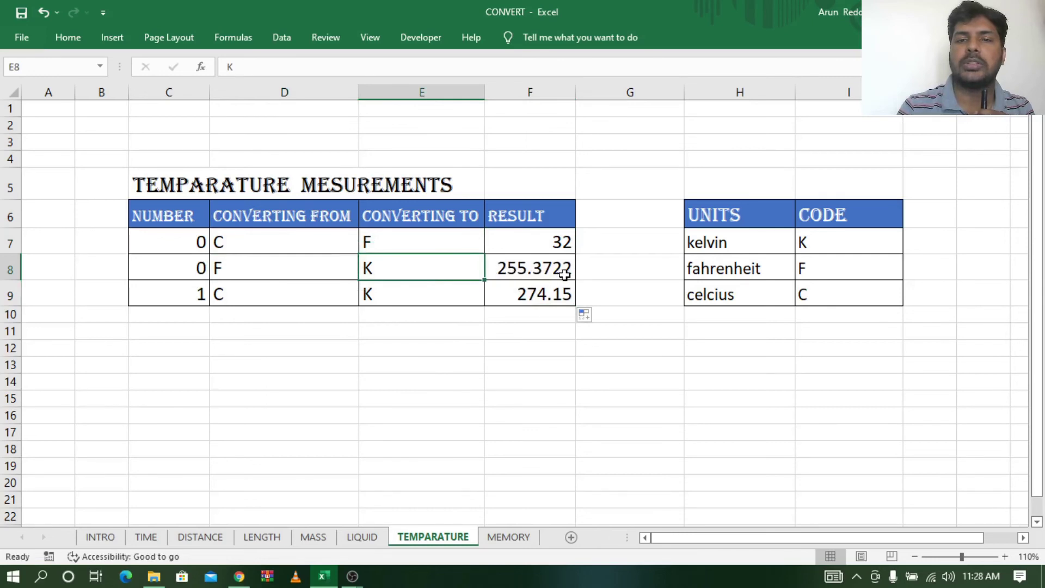
pyautogui.click(198, 300)
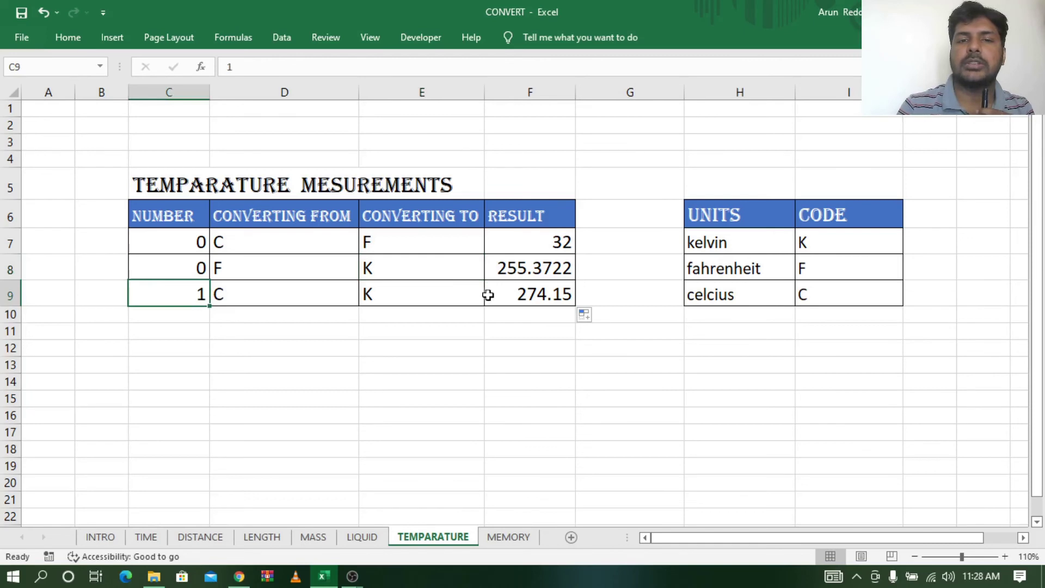
pyautogui.click(520, 299)
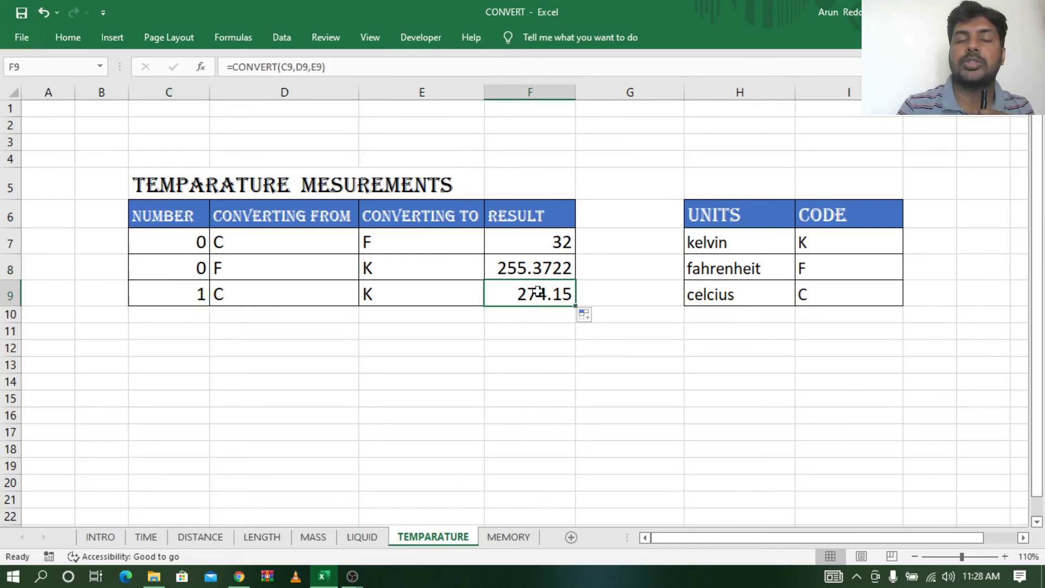
pyautogui.click(408, 293)
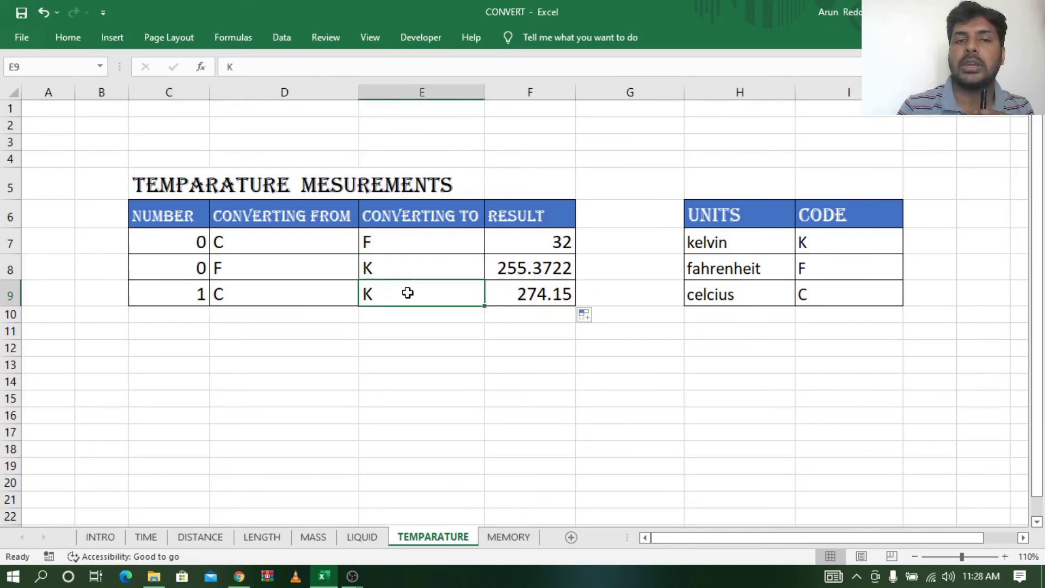
# Switch to the MEMORY sheet and review the bit, byte and kbyte unit codes.
pyautogui.click(507, 539)
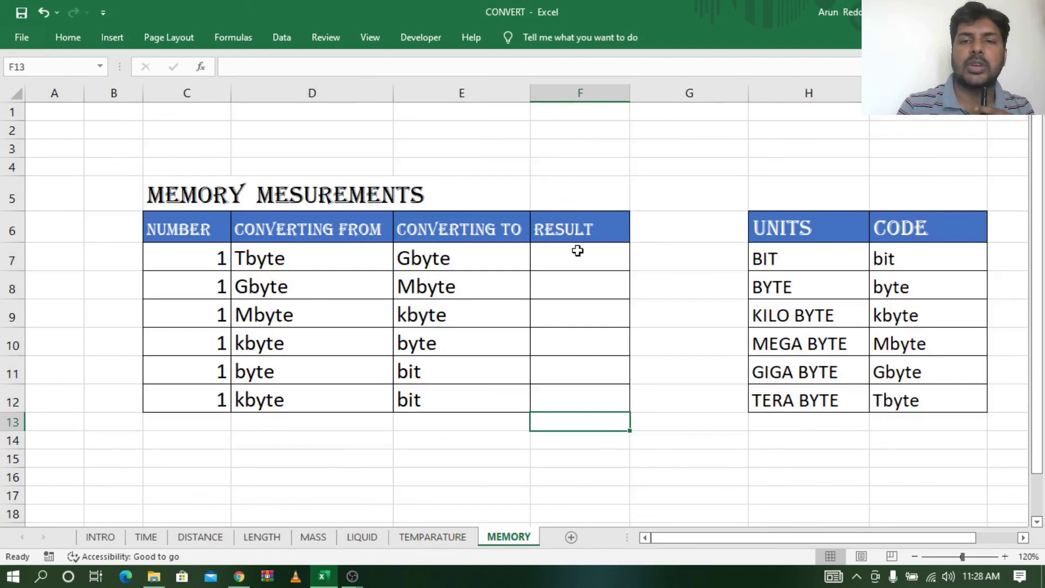
pyautogui.click(594, 276)
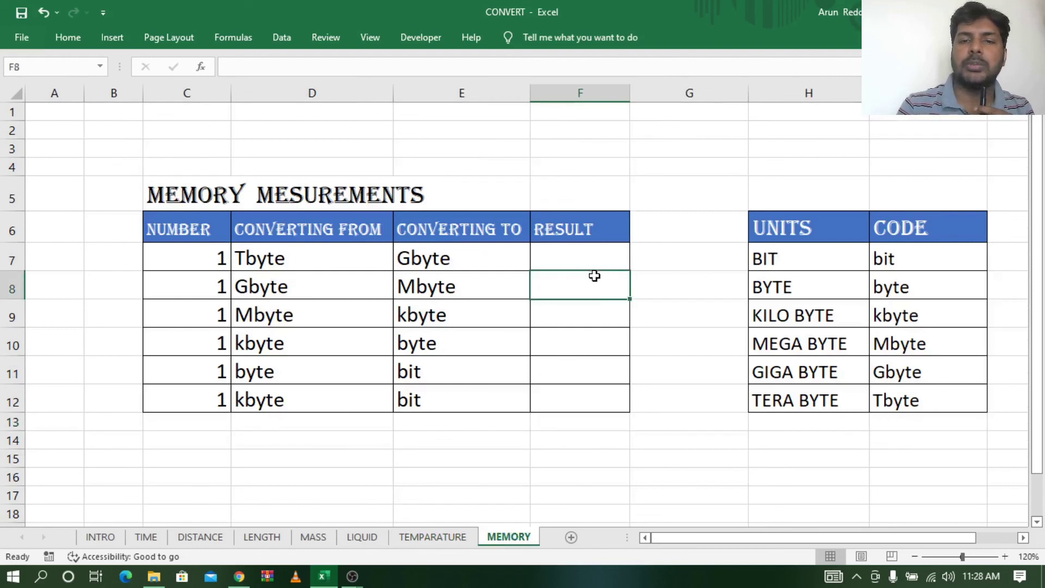
pyautogui.click(819, 262)
pyautogui.click(912, 258)
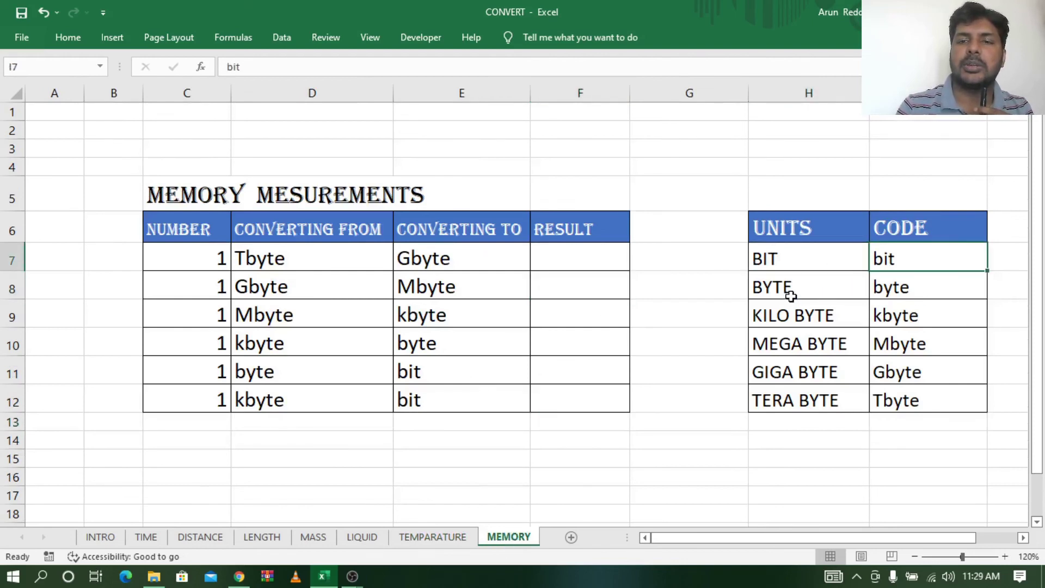
pyautogui.click(791, 296)
pyautogui.click(923, 297)
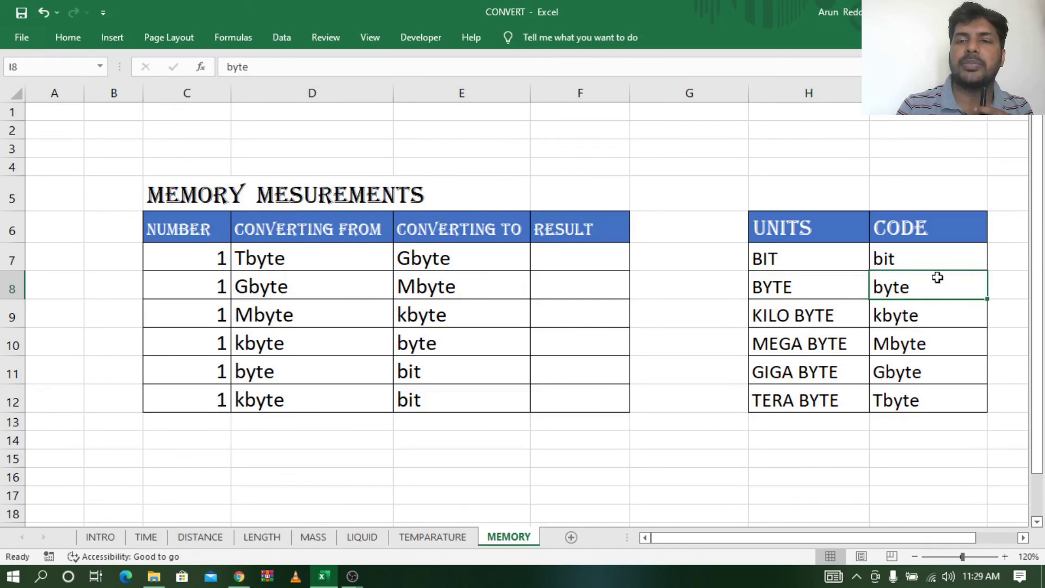
pyautogui.click(802, 320)
pyautogui.click(890, 317)
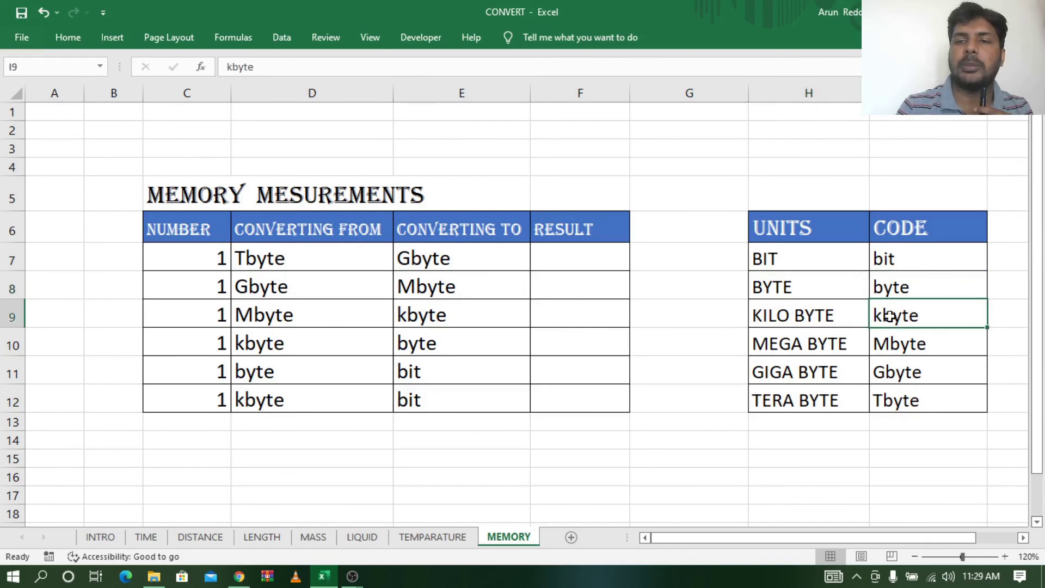
# Review the Mbyte, Gbyte and Tbyte unit codes, then select F7.
pyautogui.click(800, 349)
pyautogui.click(915, 341)
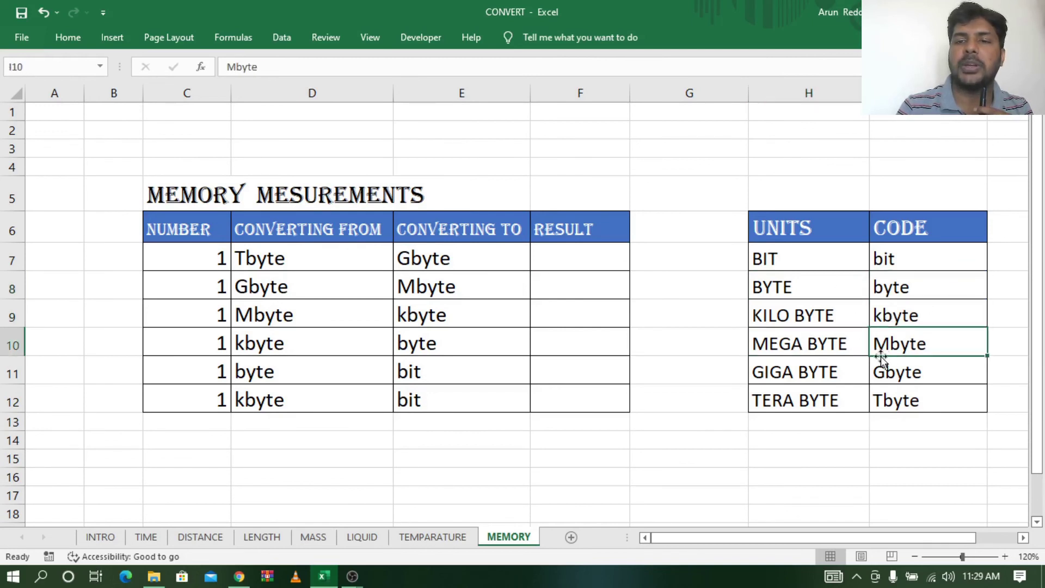
pyautogui.click(813, 375)
pyautogui.click(942, 370)
pyautogui.click(841, 396)
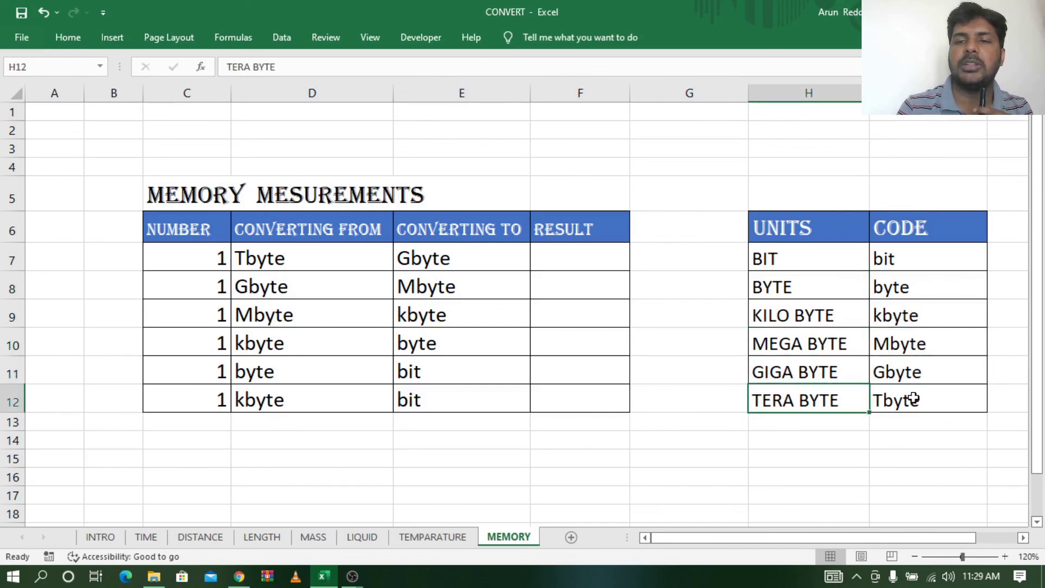
pyautogui.click(913, 399)
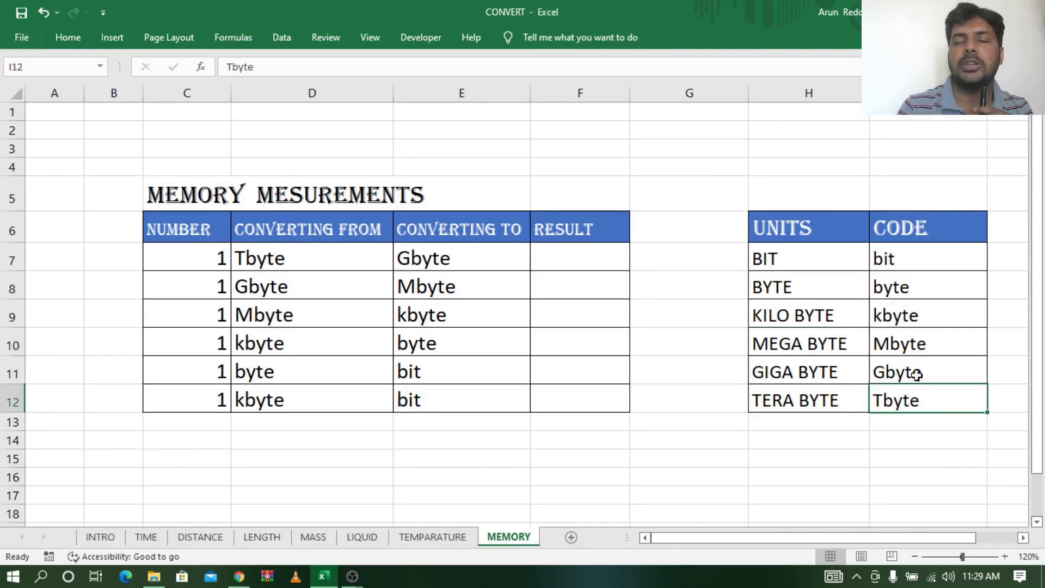
pyautogui.click(572, 261)
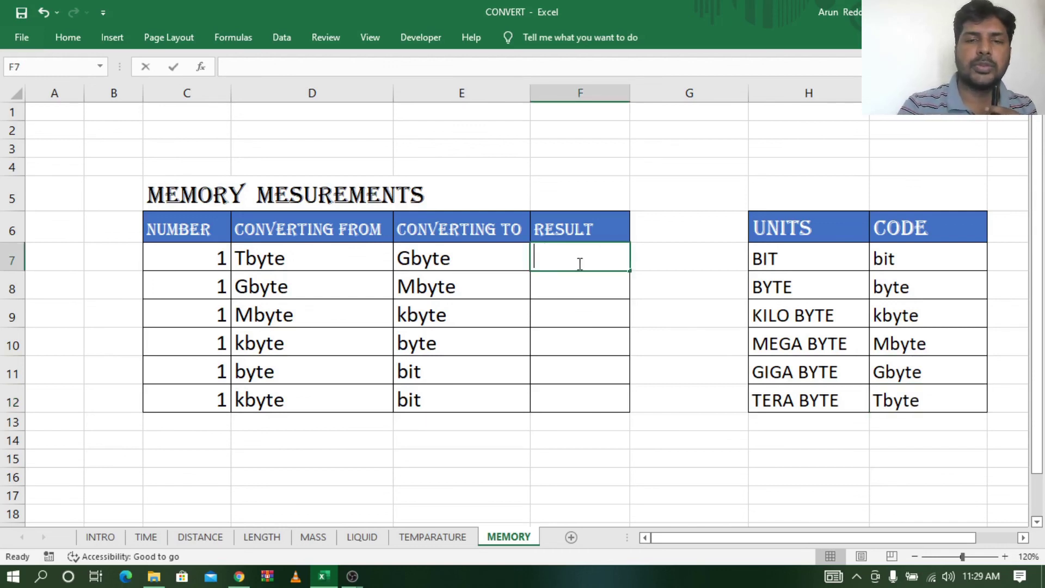
# Enter =CONVERT(C7,D7,E7) in F7 so 1 Tbyte converts to 1000 Gbyte.
pyautogui.write('=con')
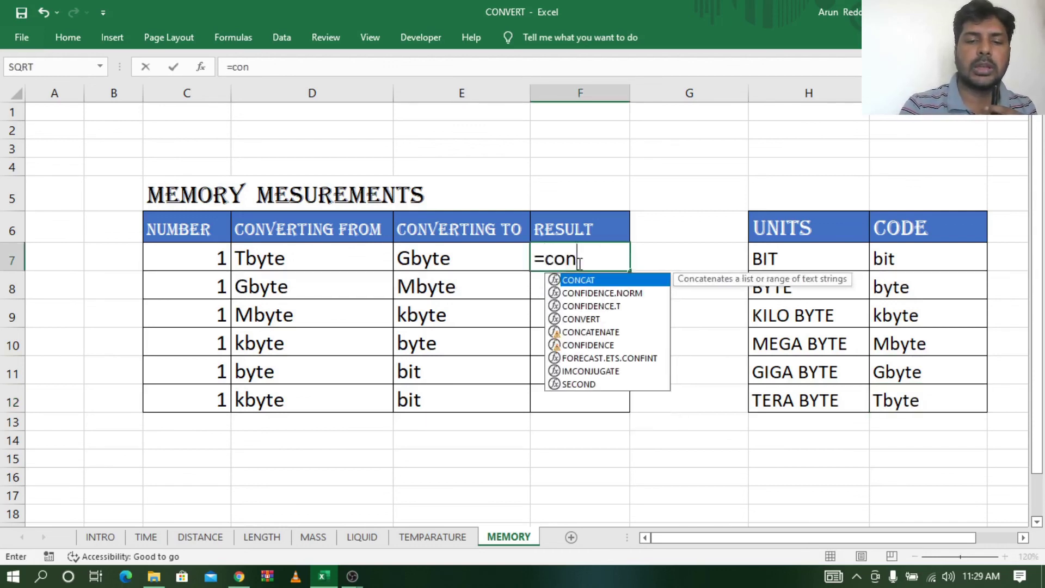
pyautogui.write('vert(')
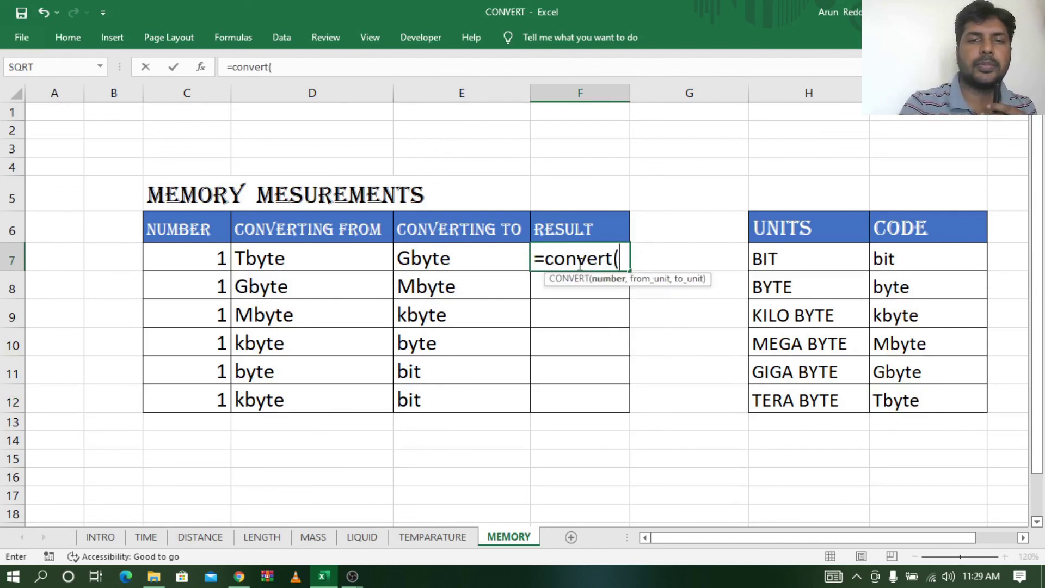
pyautogui.click(212, 257)
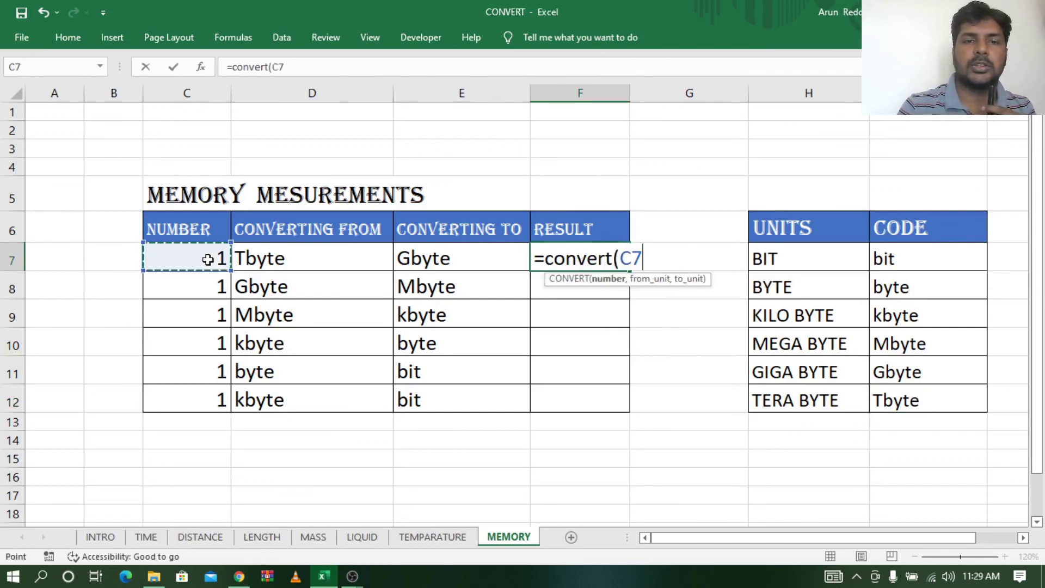
pyautogui.write(',')
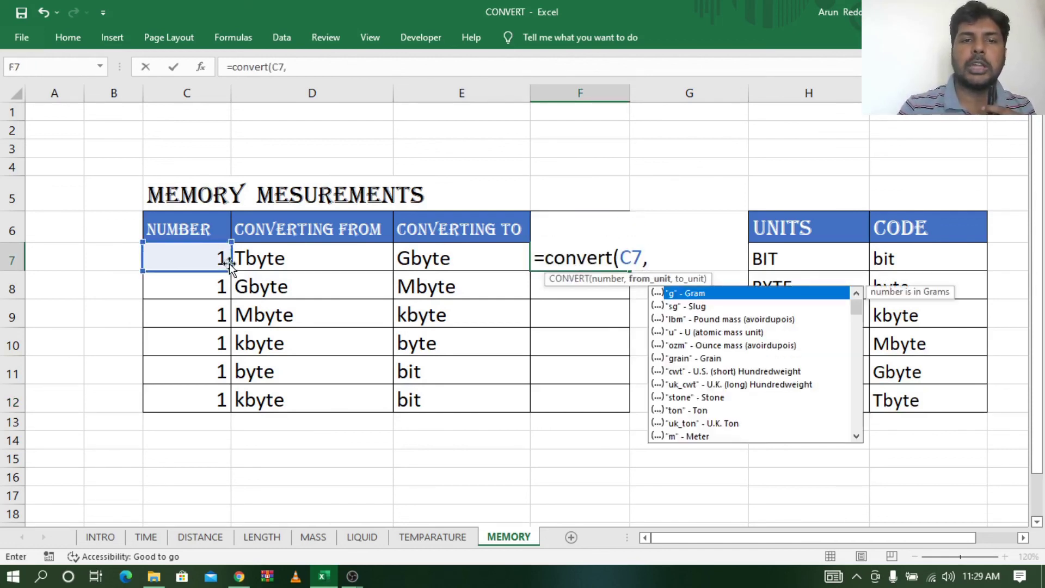
pyautogui.click(286, 264)
pyautogui.write(',')
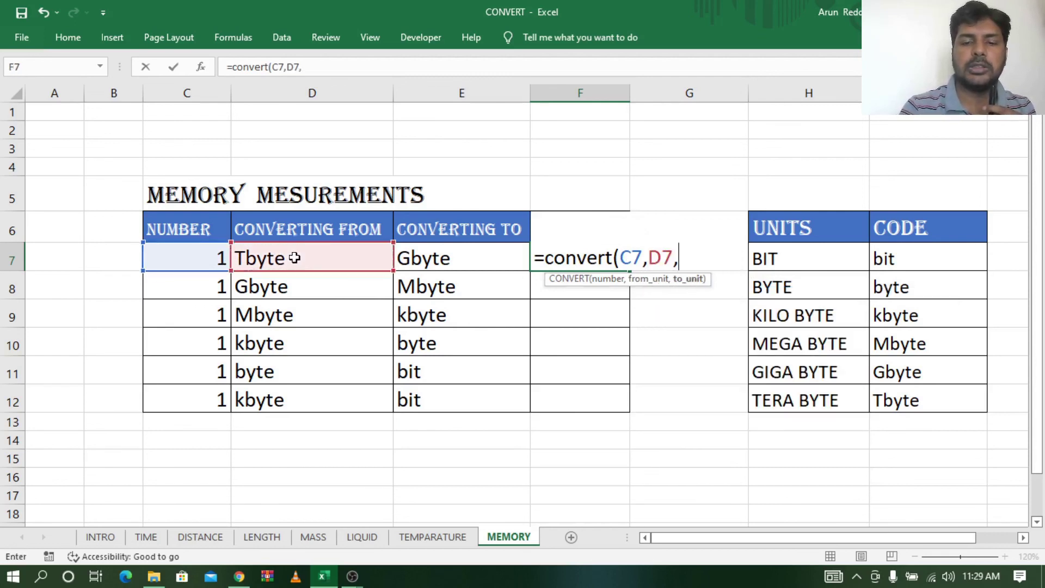
pyautogui.click(448, 260)
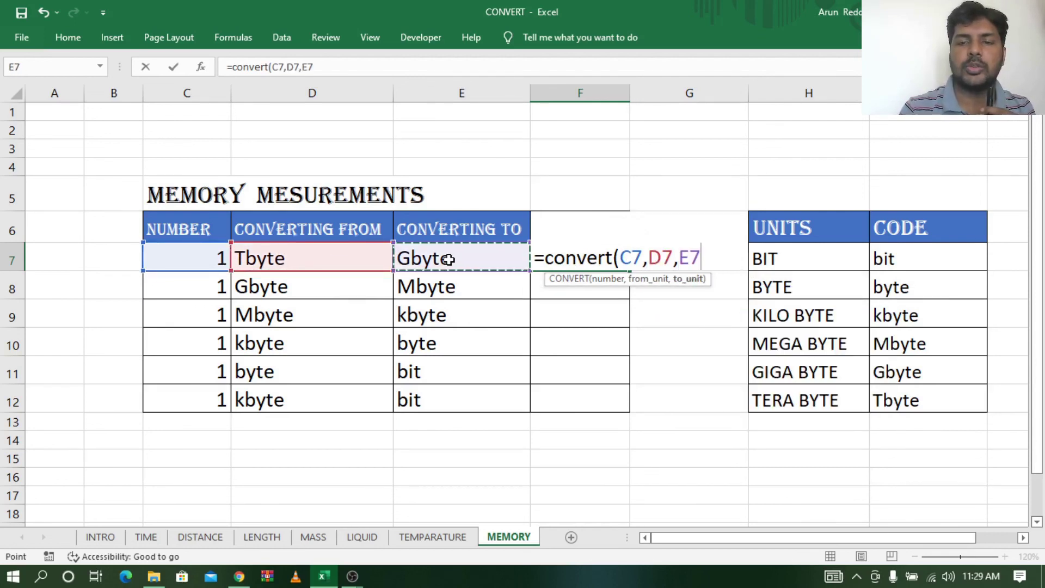
pyautogui.write(')')
pyautogui.hotkey('ctrl', 'Return')
pyautogui.press('Down')
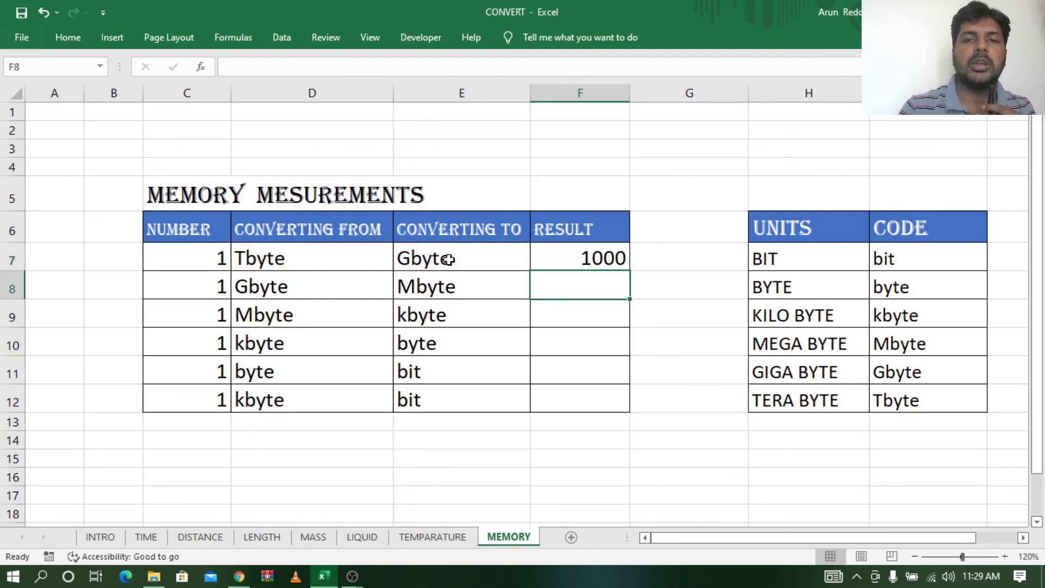
pyautogui.click(589, 259)
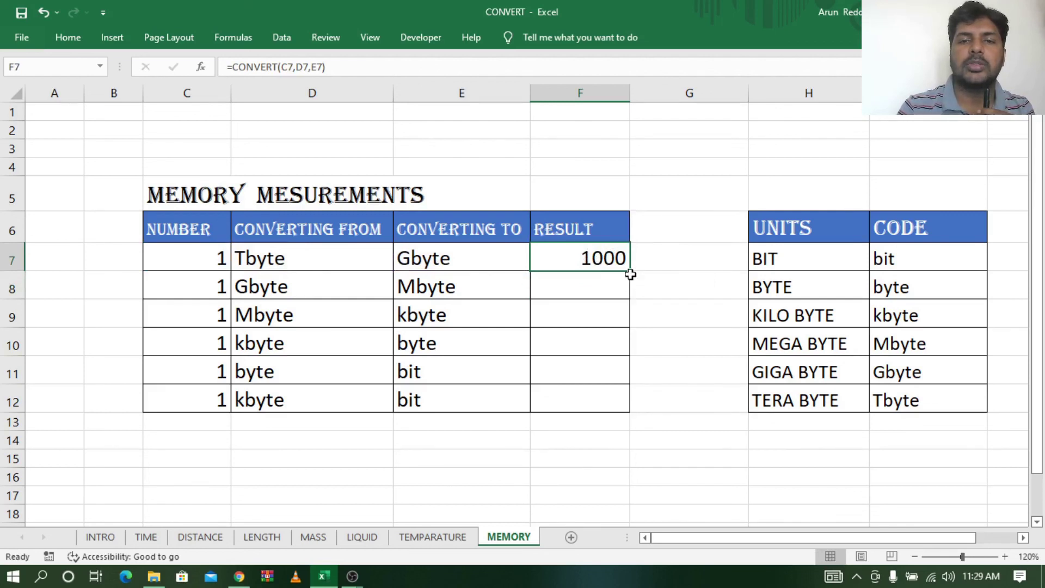
# Fill the F7 formula down to F12 and verify rows 8 and 9 each show 1000.
pyautogui.moveTo(630, 273); pyautogui.dragTo(627, 416)
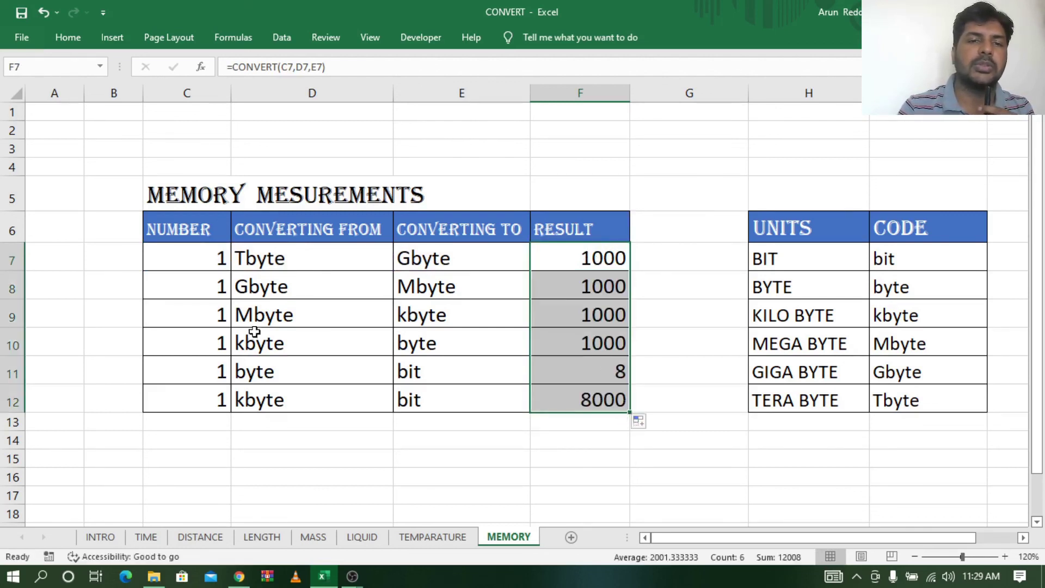
pyautogui.click(222, 288)
pyautogui.click(286, 290)
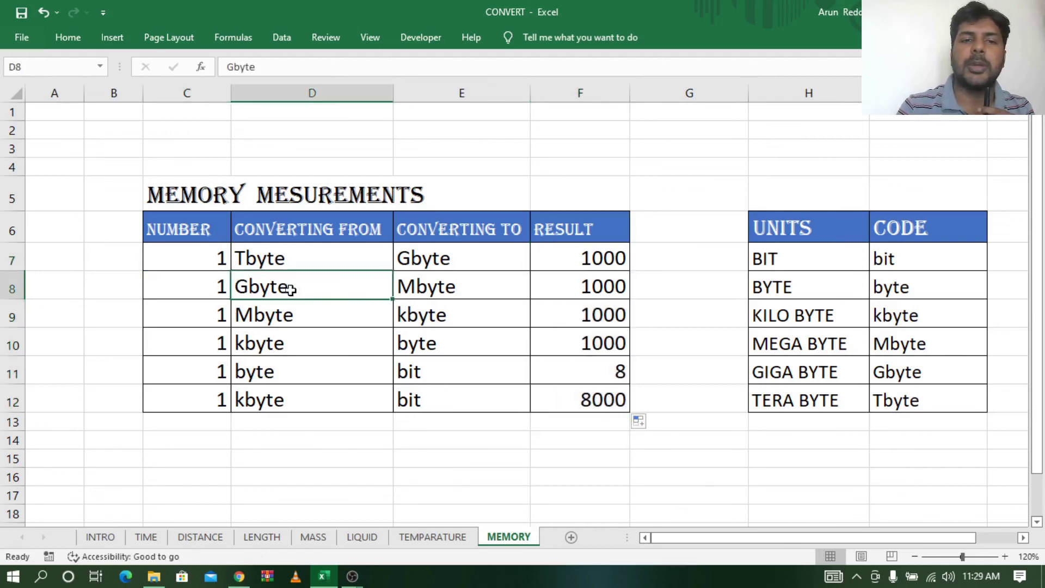
pyautogui.click(512, 289)
pyautogui.click(569, 286)
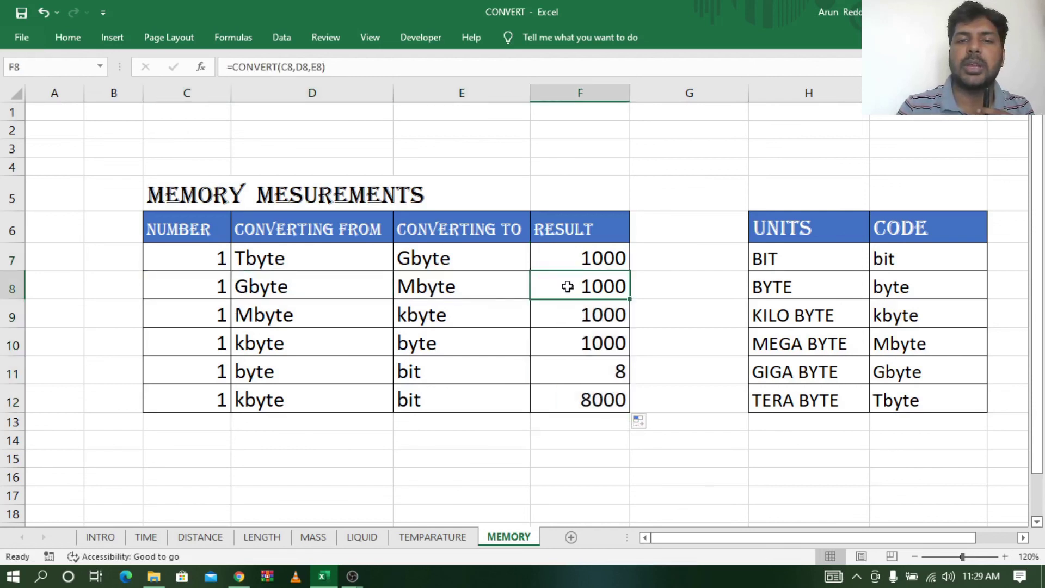
pyautogui.click(332, 319)
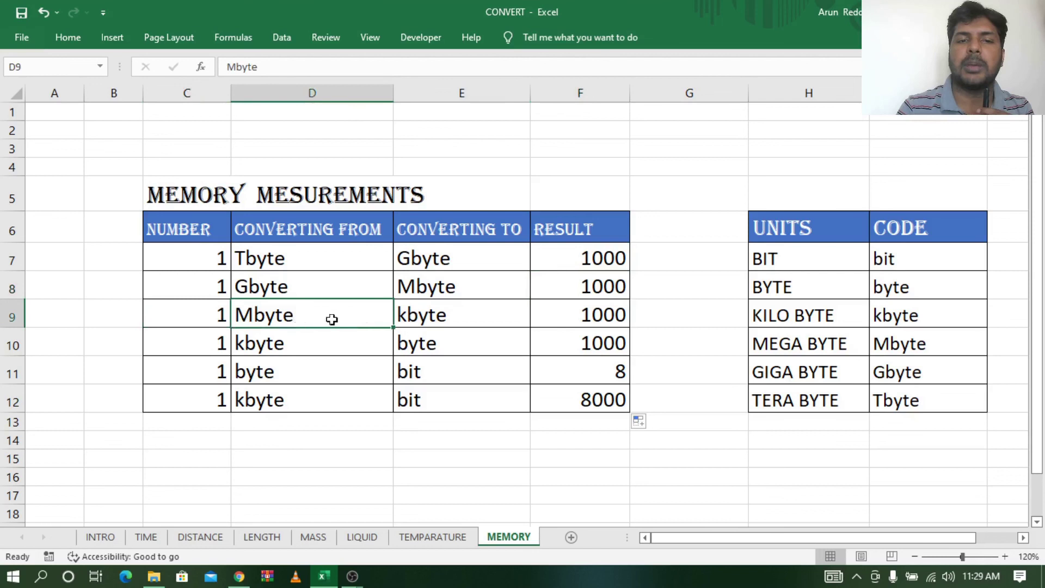
pyautogui.click(482, 317)
pyautogui.click(585, 318)
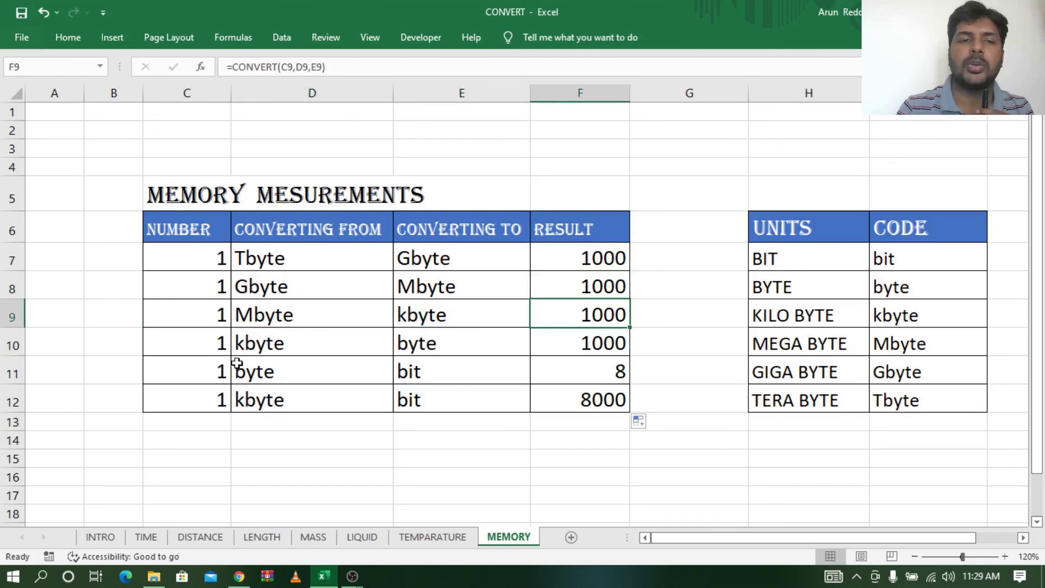
# Verify the copied formulas in rows 10–12 give 1000, 8 and 8000.
pyautogui.click(223, 350)
pyautogui.click(289, 346)
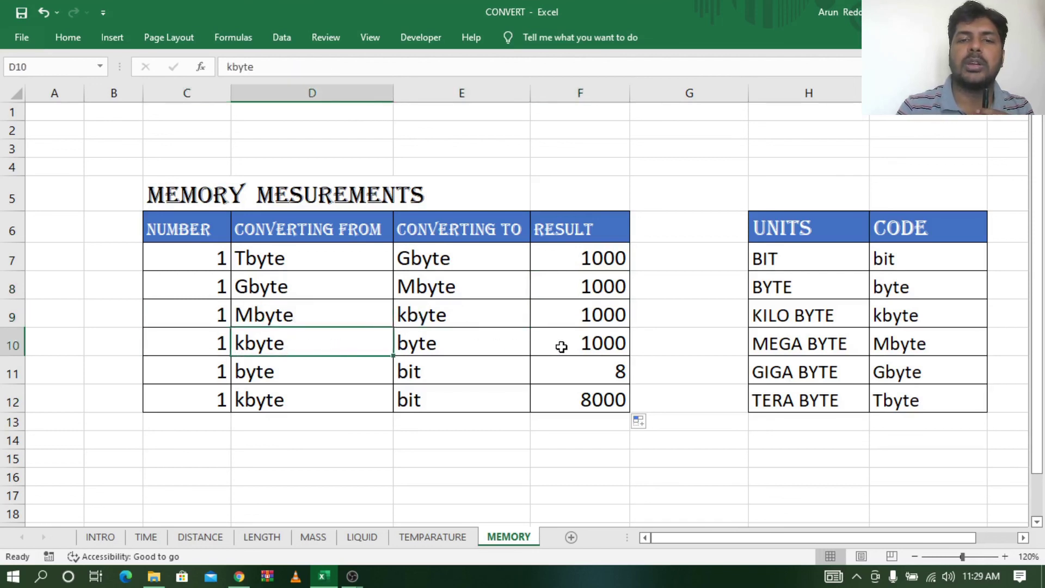
pyautogui.click(589, 346)
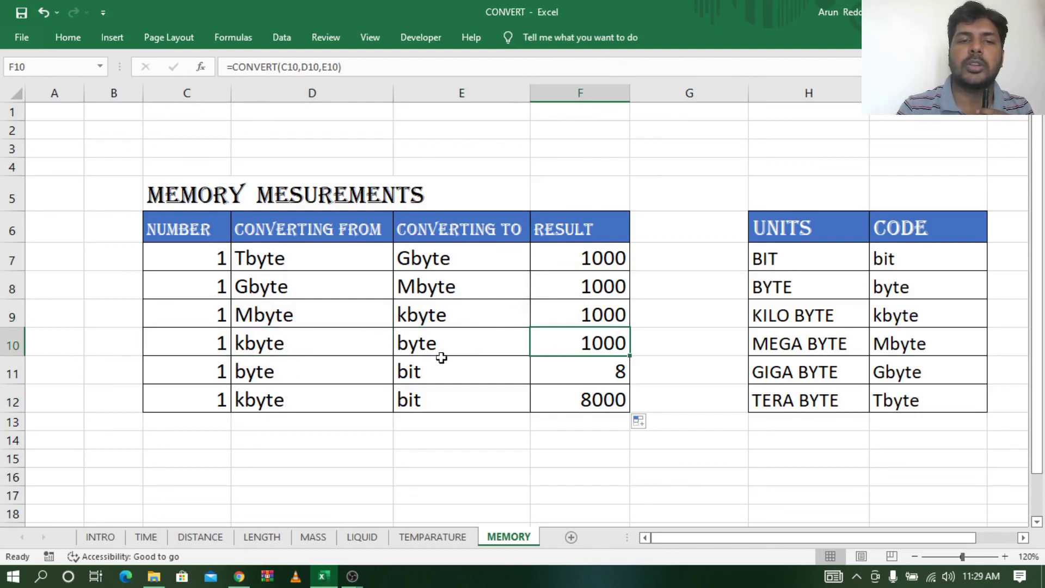
pyautogui.click(238, 375)
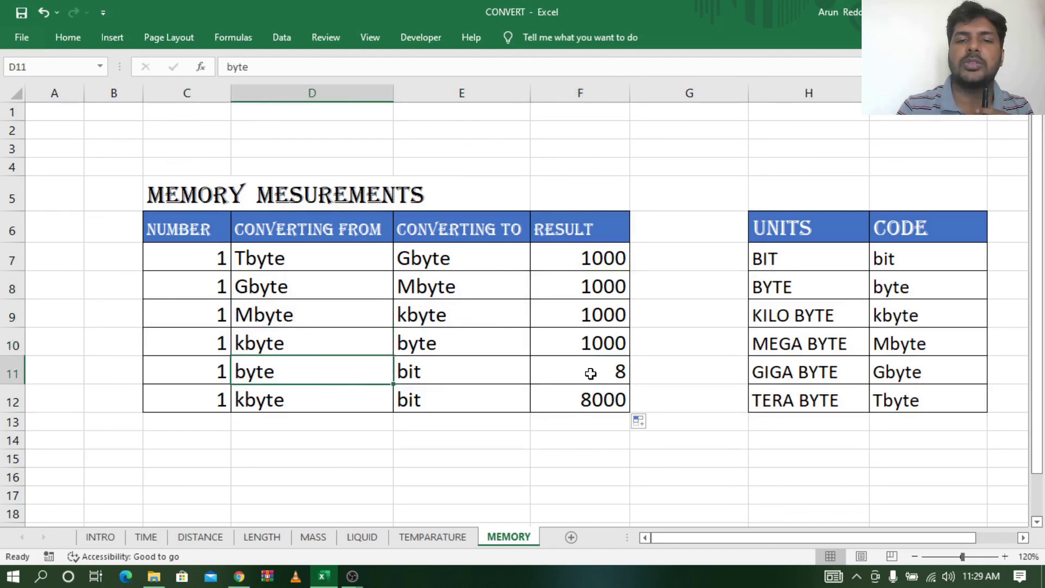
pyautogui.click(439, 374)
pyautogui.click(591, 374)
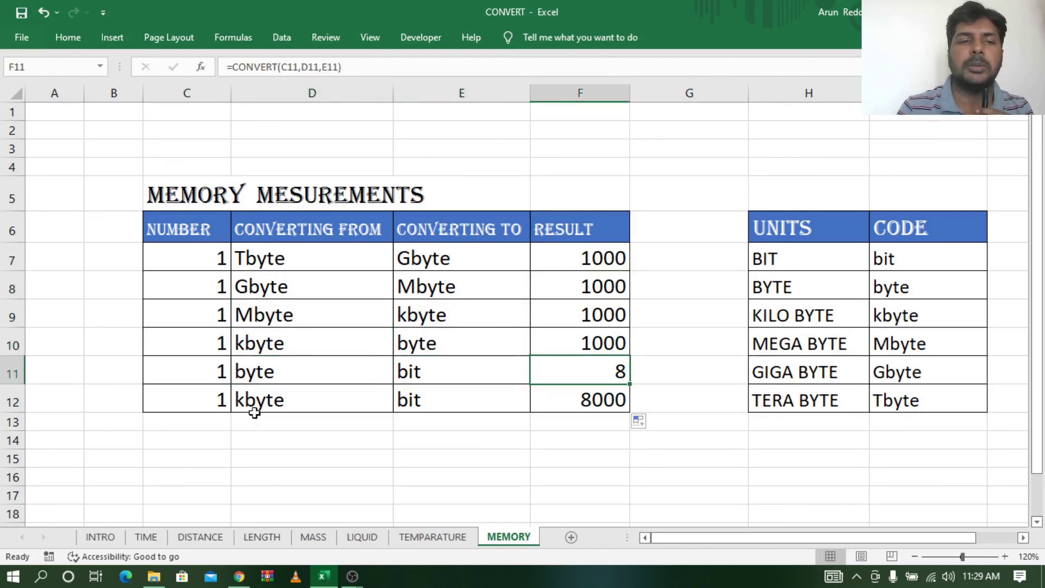
pyautogui.click(275, 400)
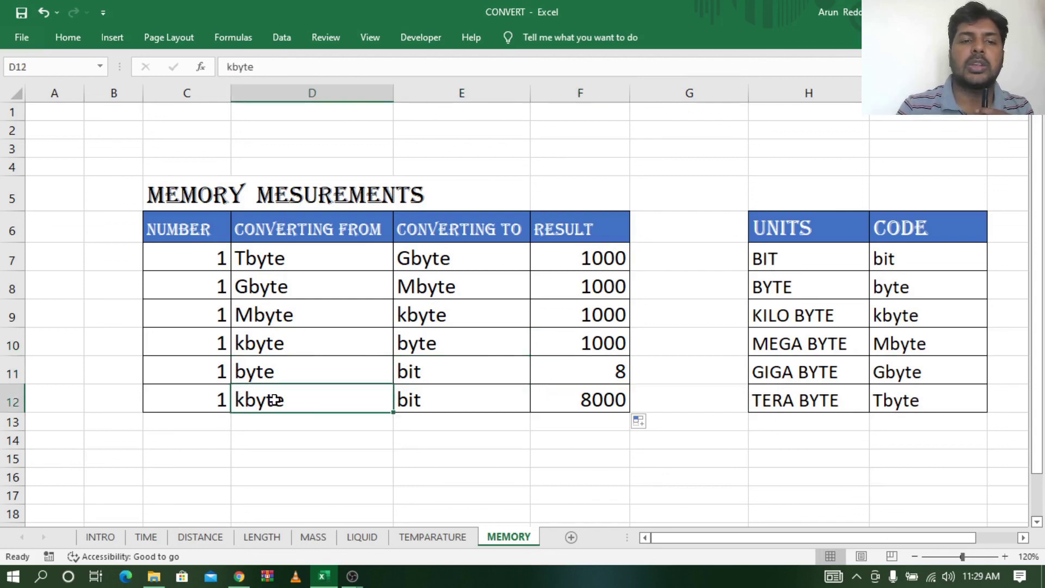
pyautogui.click(479, 401)
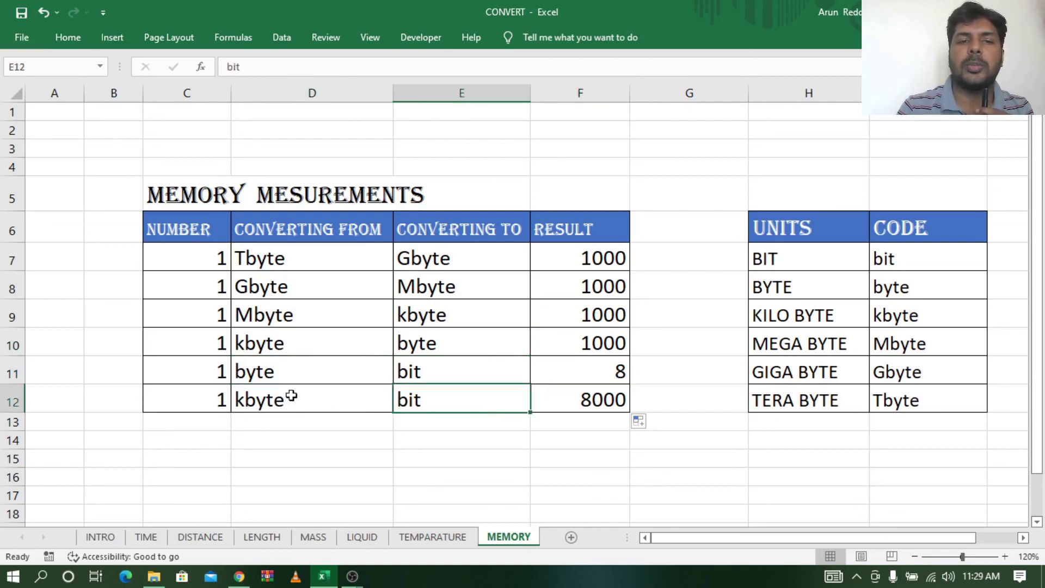
pyautogui.click(612, 400)
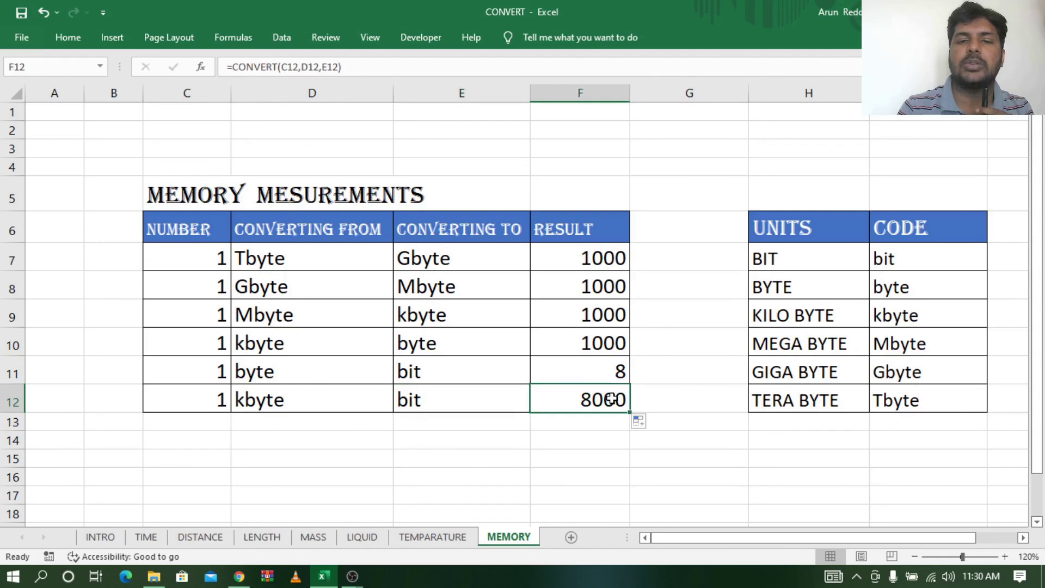